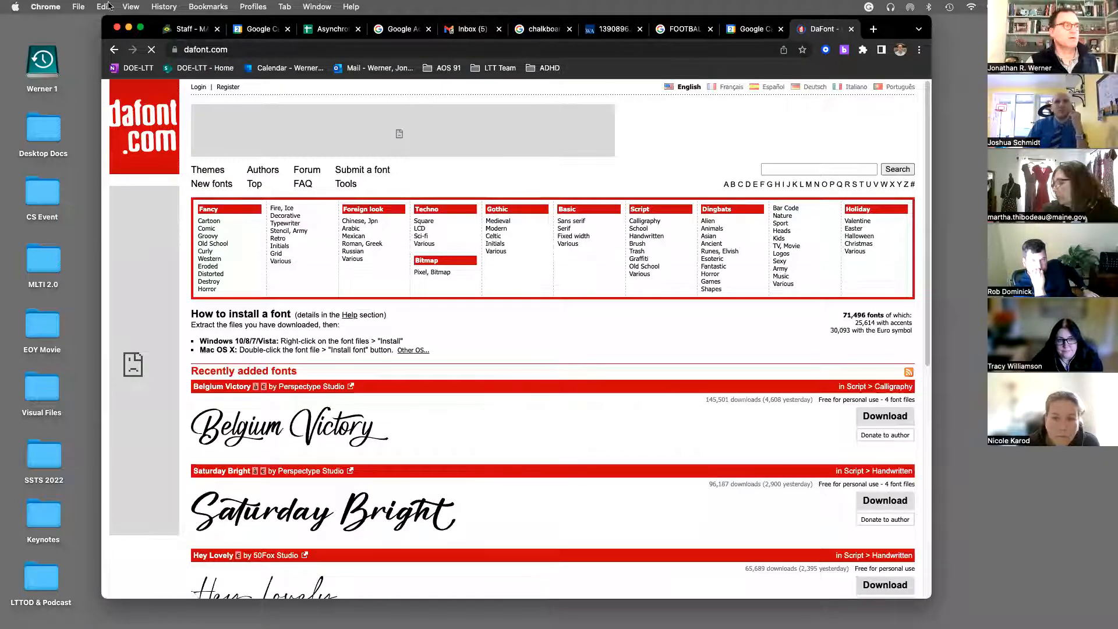
Make the browser window full screen and search DaFont for "tech"
{"action": "left_click", "coordinate": [141, 28]}
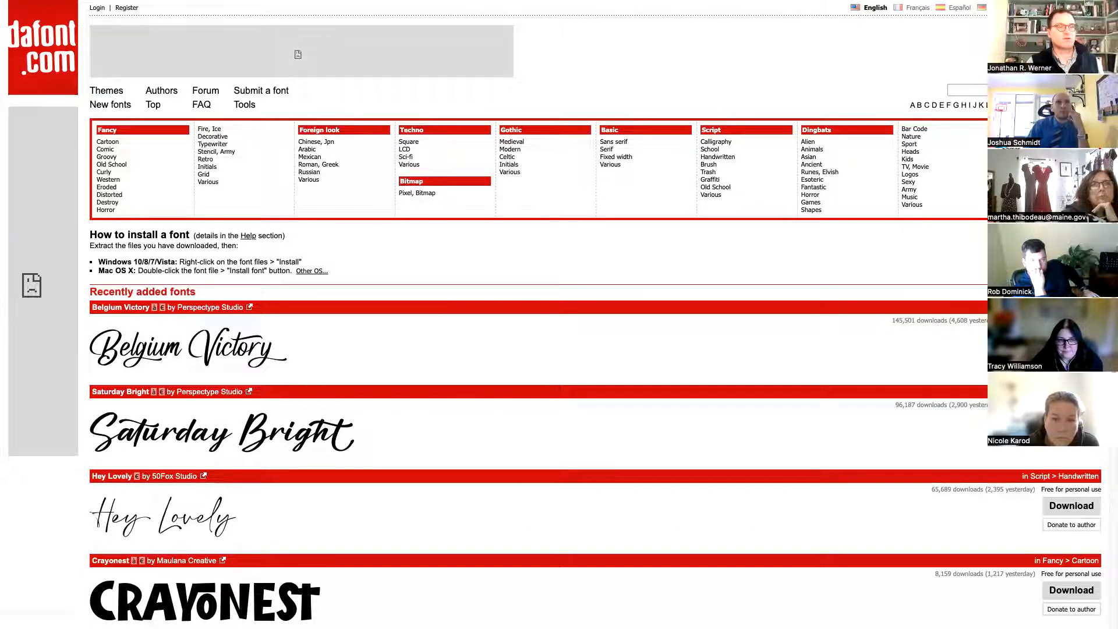
{"action": "left_click", "coordinate": [1000, 90]}
{"action": "type", "text": "tech"}
{"action": "key", "text": "Return"}
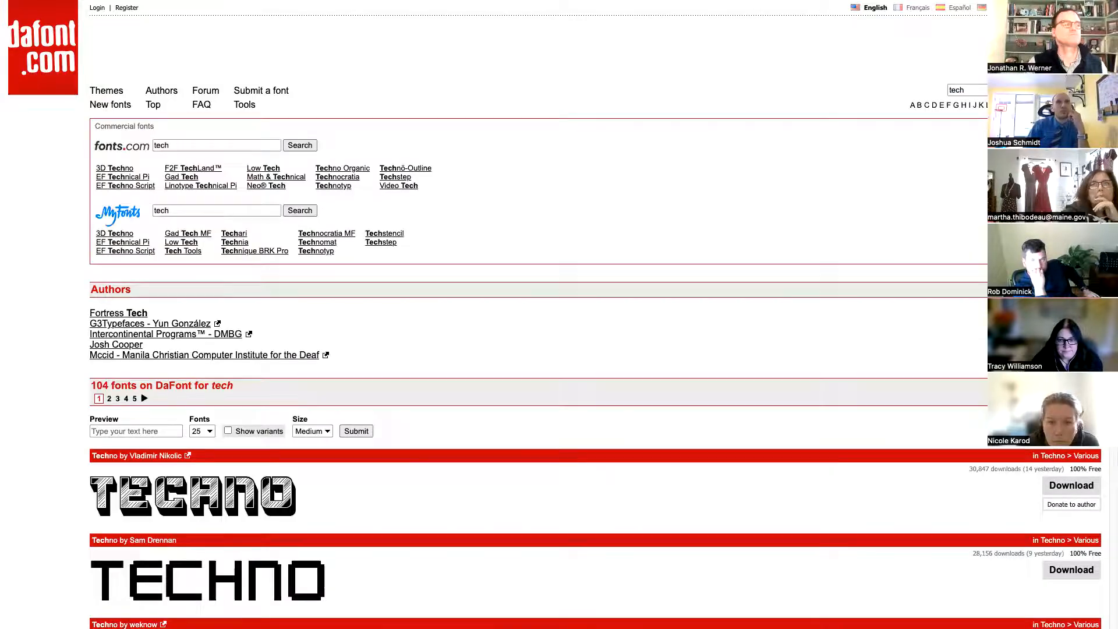
Find and download the Megatech font from the search results, then open its unzipped megatech folder
{"action": "scroll", "coordinate": [466, 500], "scroll_direction": "down", "scroll_amount": 12}
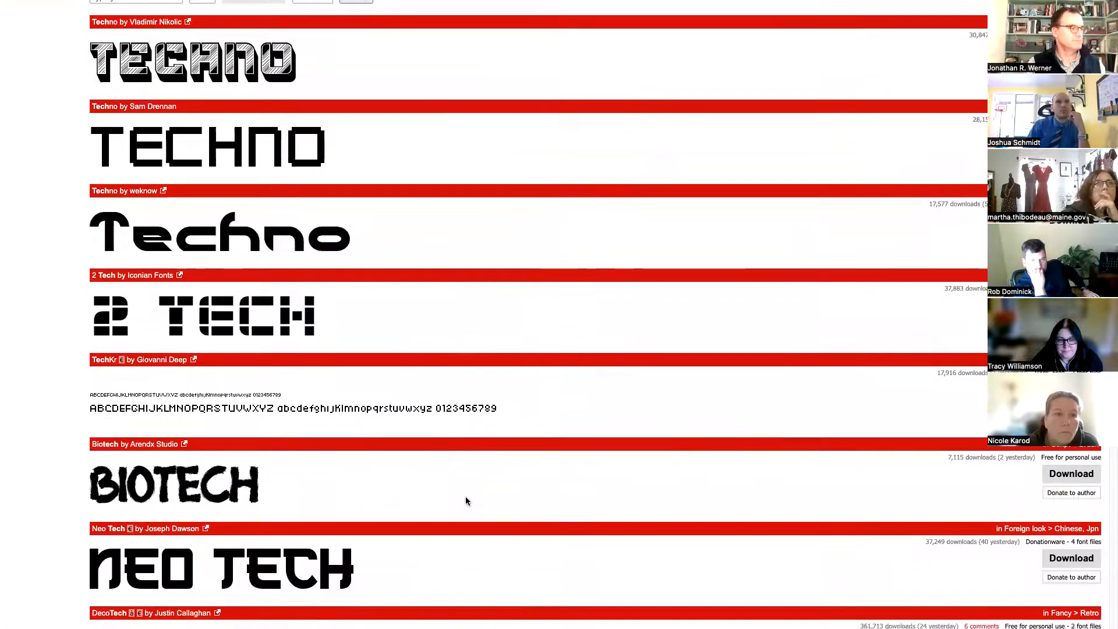
{"action": "scroll", "coordinate": [463, 501], "scroll_direction": "down", "scroll_amount": 1}
{"action": "scroll", "coordinate": [454, 501], "scroll_direction": "down", "scroll_amount": 2}
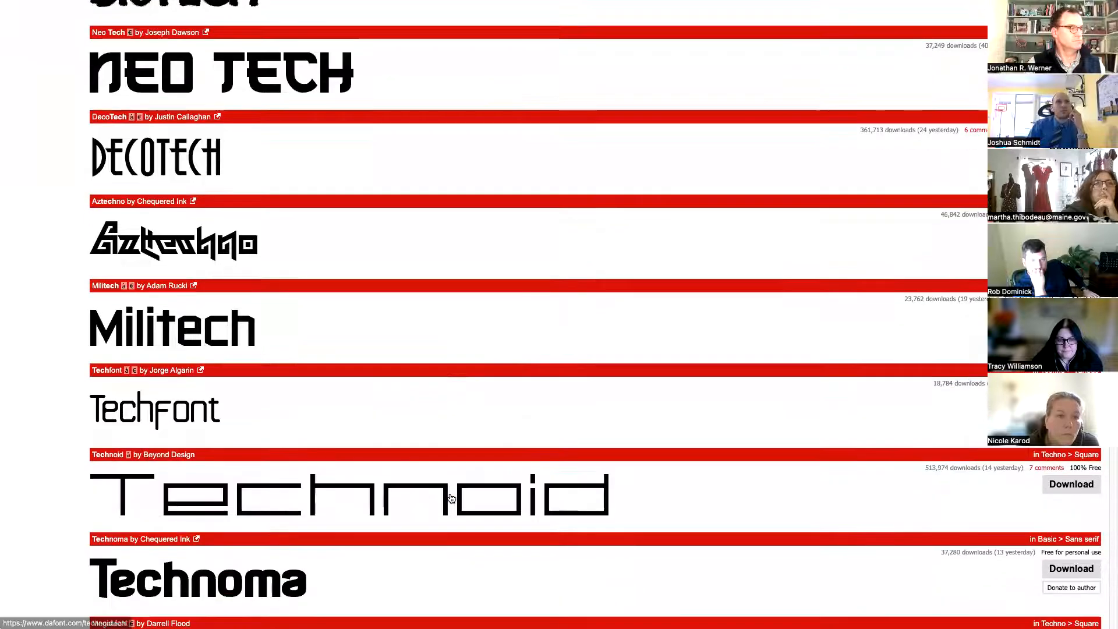
{"action": "scroll", "coordinate": [414, 505], "scroll_direction": "down", "scroll_amount": 4}
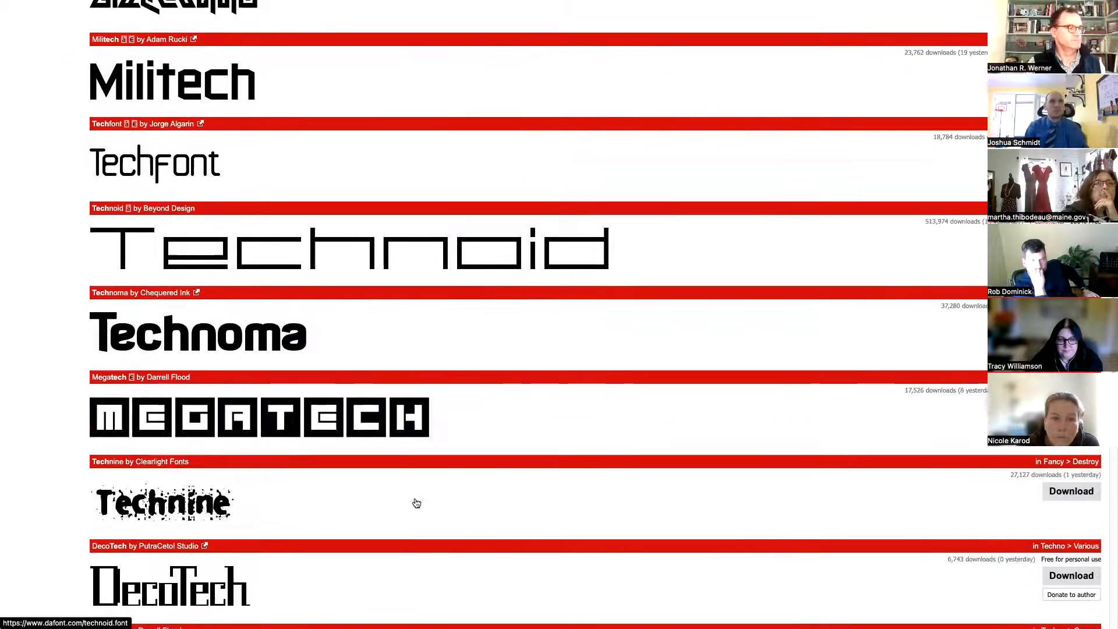
{"action": "left_click", "coordinate": [367, 421]}
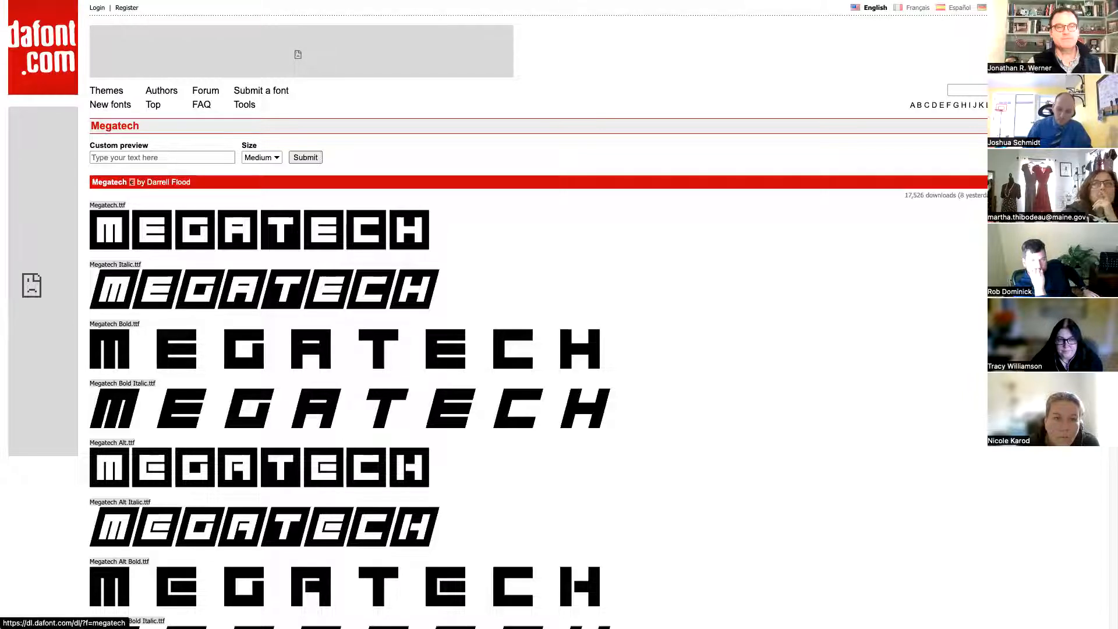
{"action": "left_click", "coordinate": [1071, 211]}
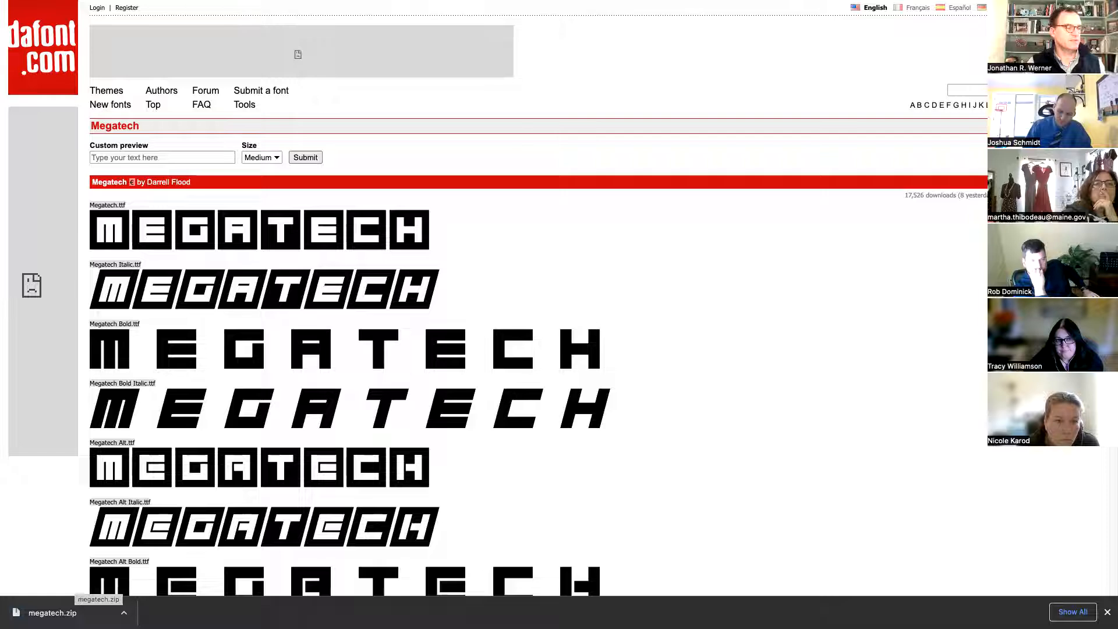
{"action": "left_click", "coordinate": [73, 614]}
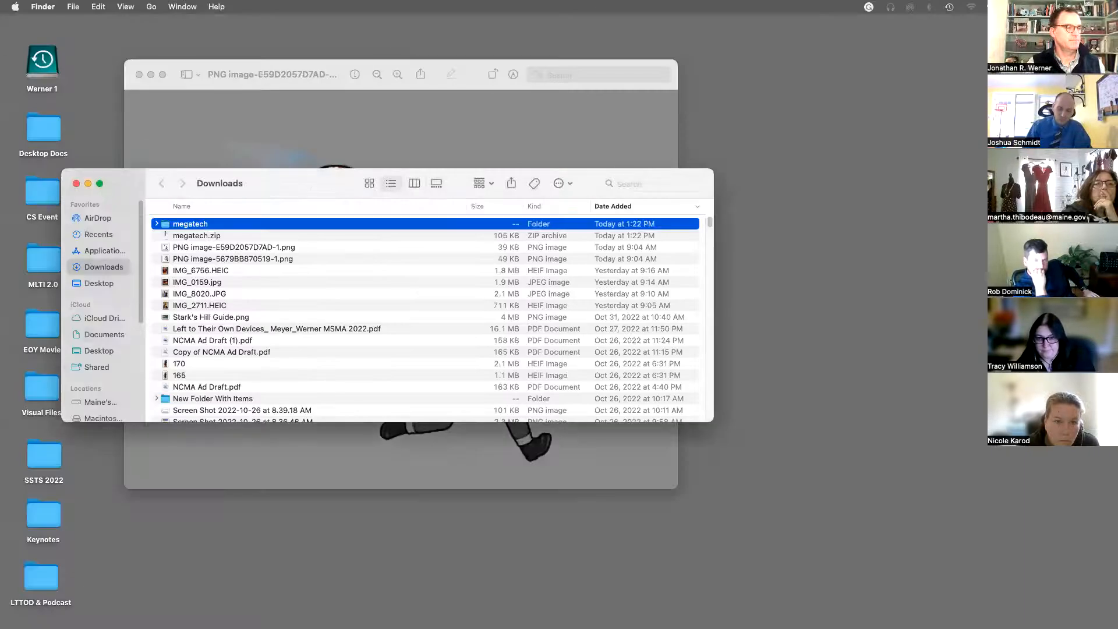
{"action": "double_click", "coordinate": [184, 225]}
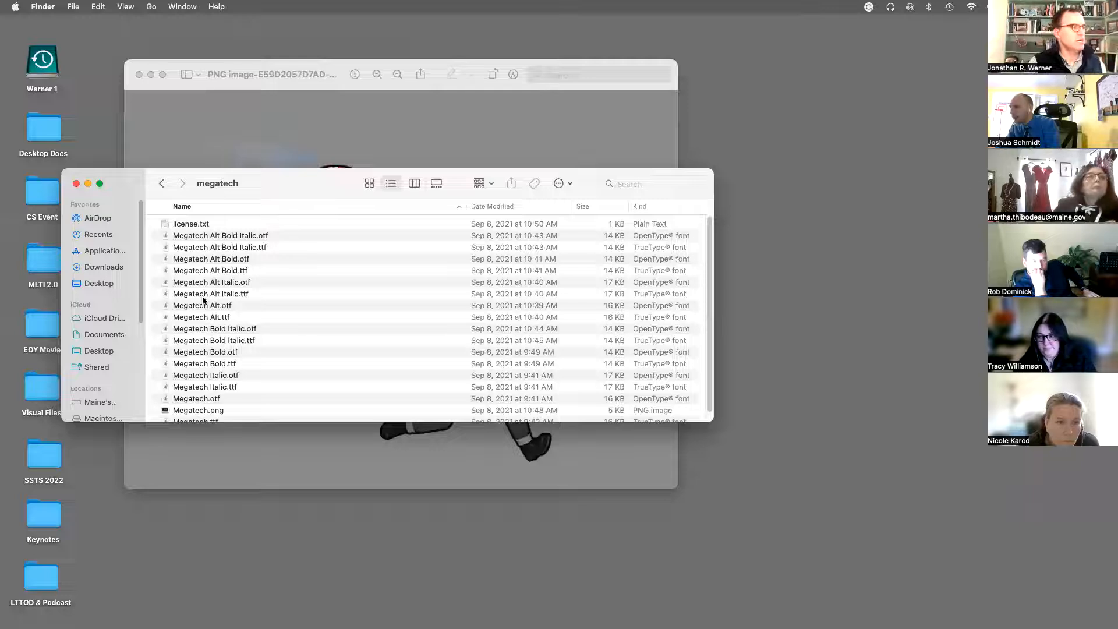
Install the fonts from Megatech Alt.ttf and Megatech Bold.ttf
{"action": "left_click", "coordinate": [227, 319]}
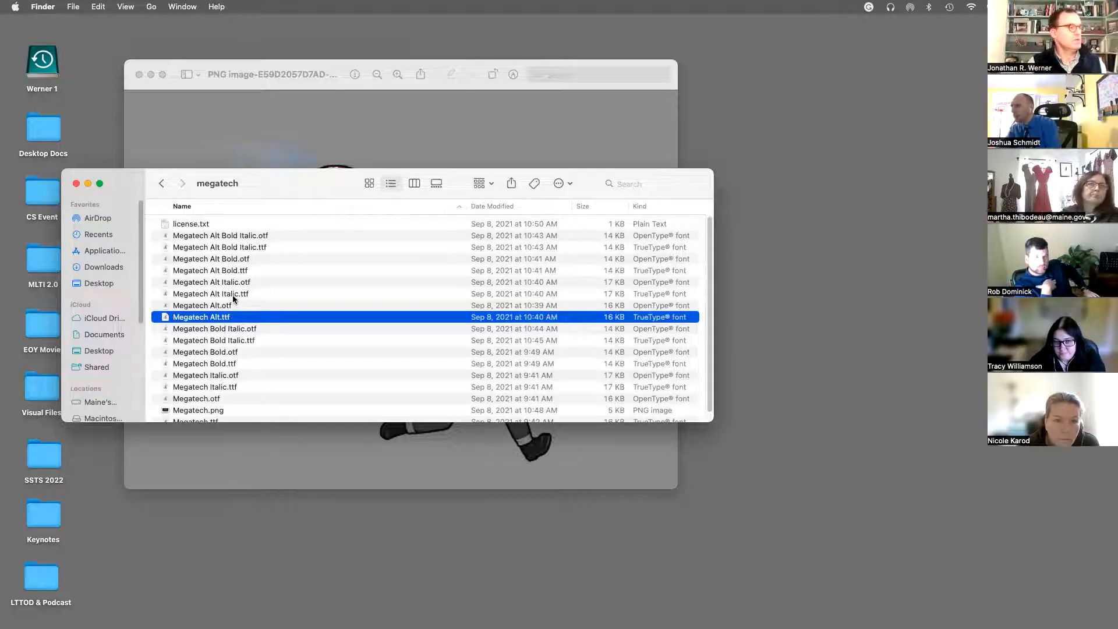
{"action": "left_click", "coordinate": [238, 364], "text": "super"}
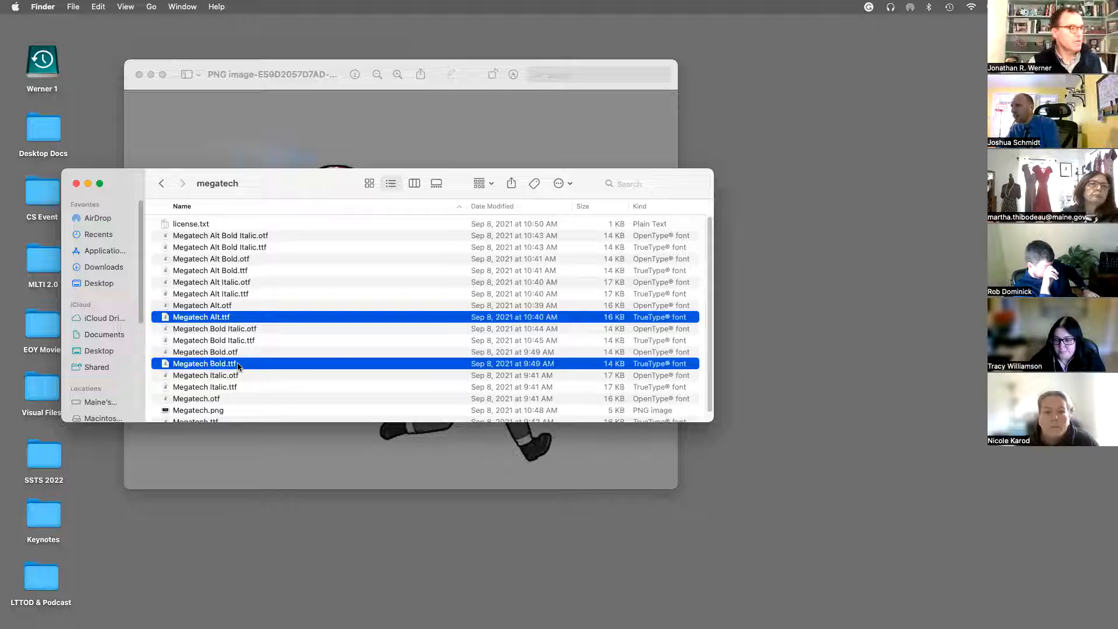
{"action": "double_click", "coordinate": [237, 364]}
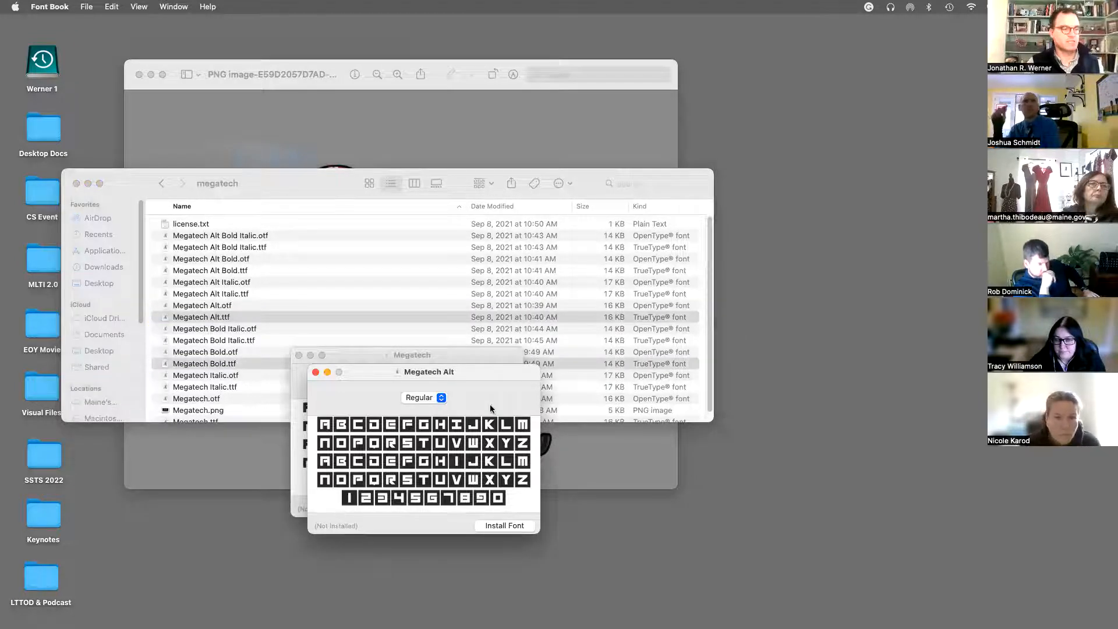
{"action": "left_click", "coordinate": [519, 528]}
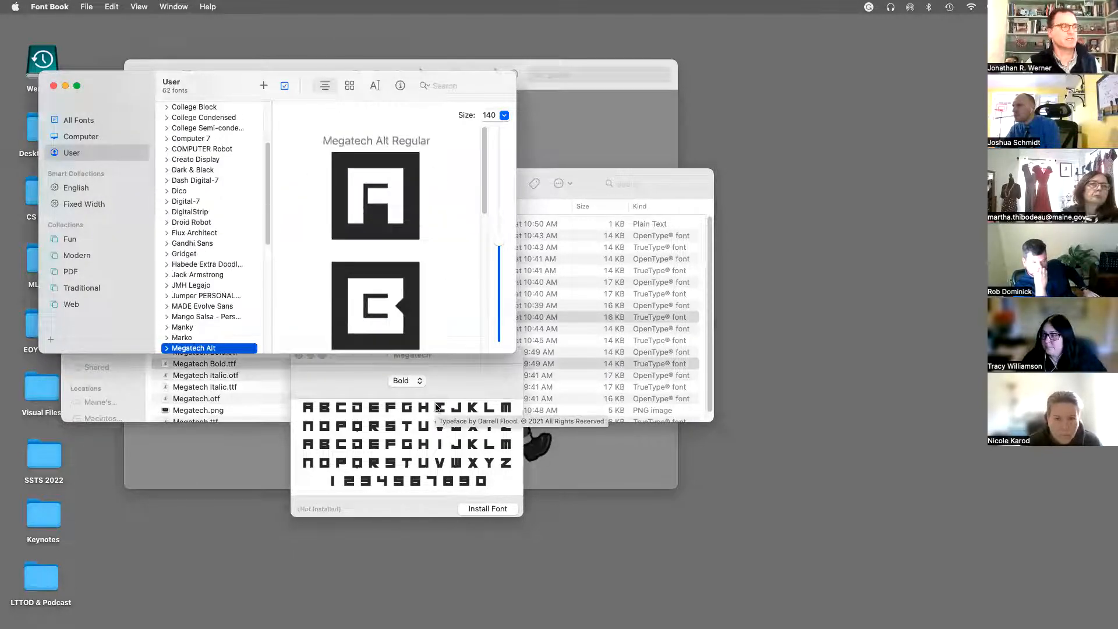
{"action": "left_click", "coordinate": [480, 510]}
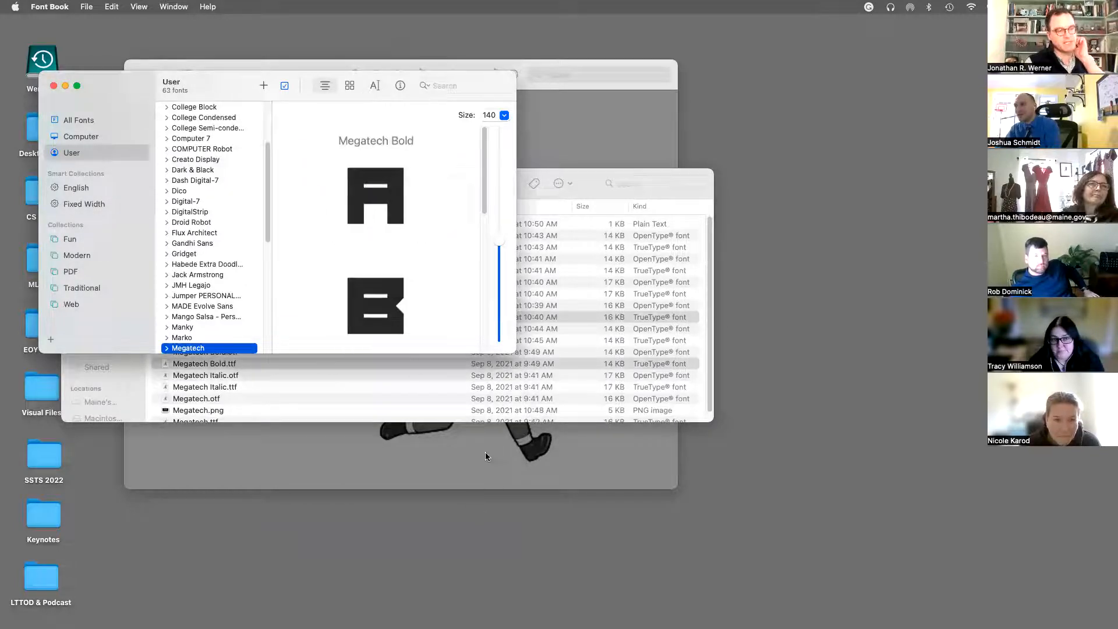
Switch to Keynote and try the Megatech font on the "CAD Design & Engineering" title, then undo the font change
{"action": "key", "text": "ctrl+Up"}
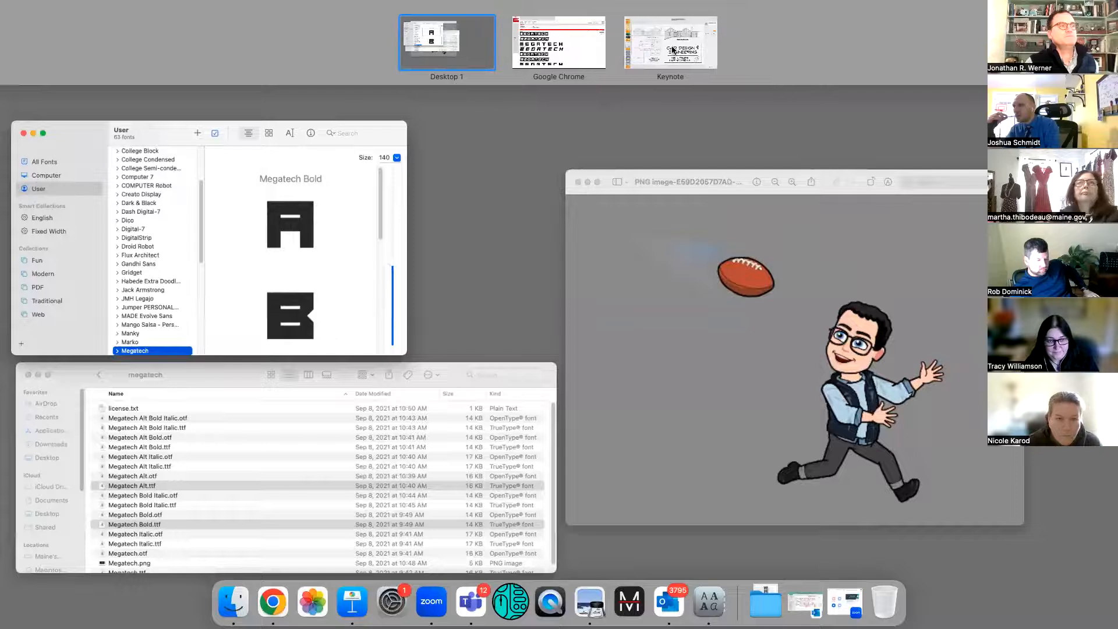
{"action": "left_click", "coordinate": [672, 50]}
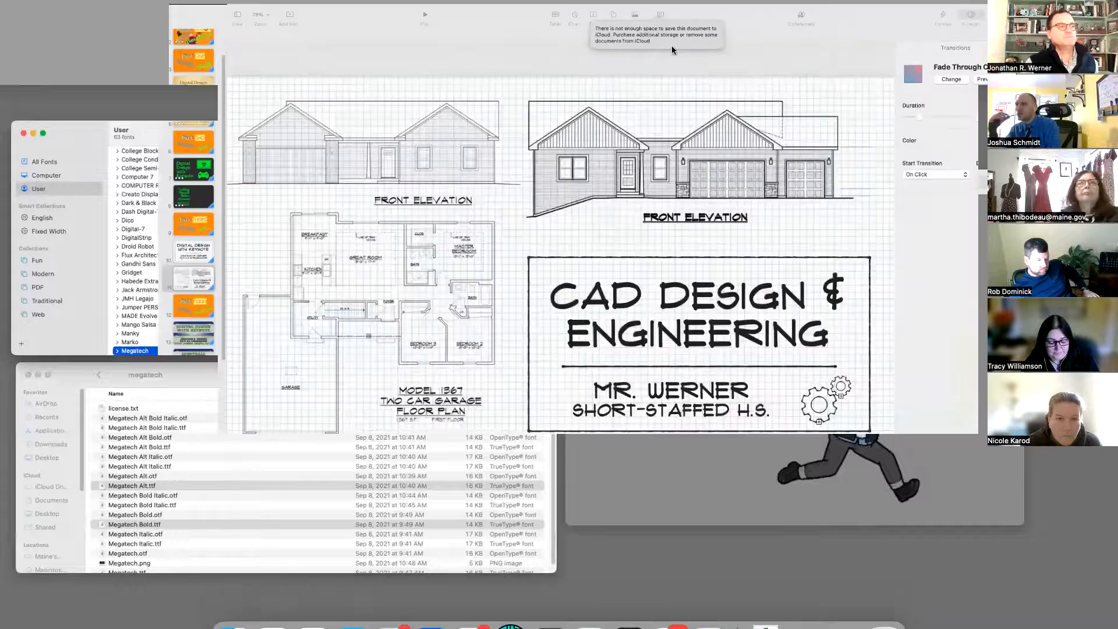
{"action": "left_click", "coordinate": [708, 397]}
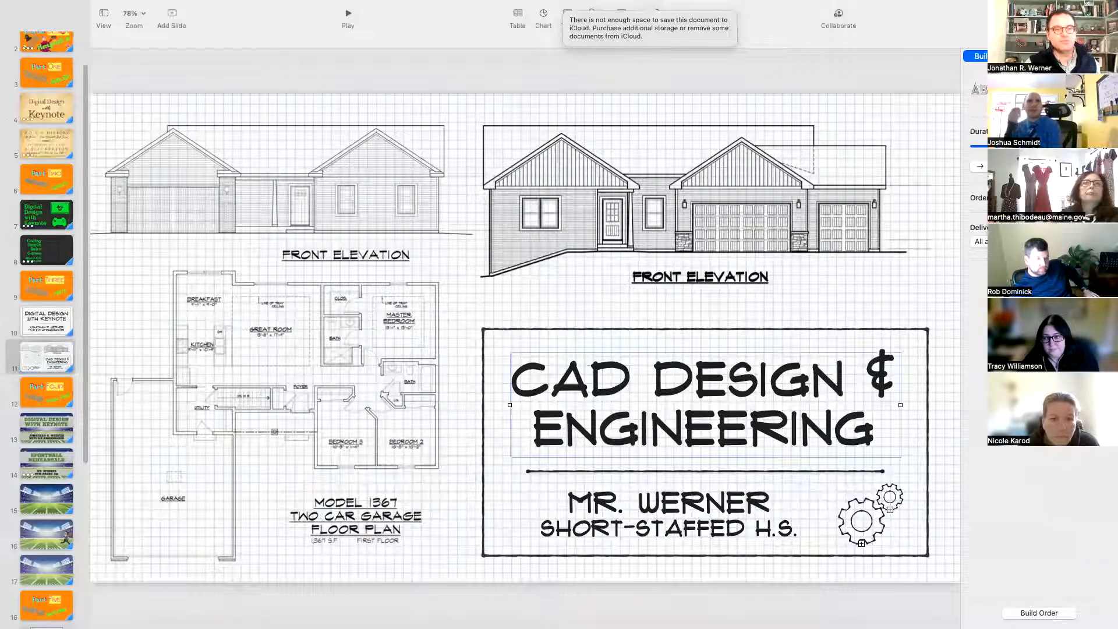
{"action": "left_click", "coordinate": [1040, 14]}
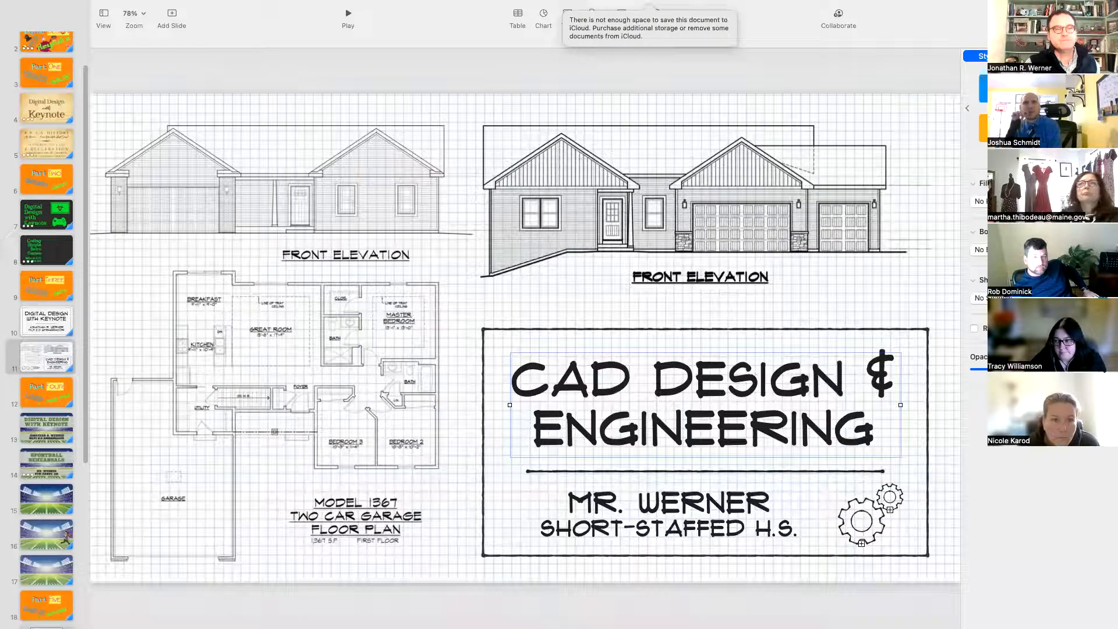
{"action": "left_click", "coordinate": [1039, 56]}
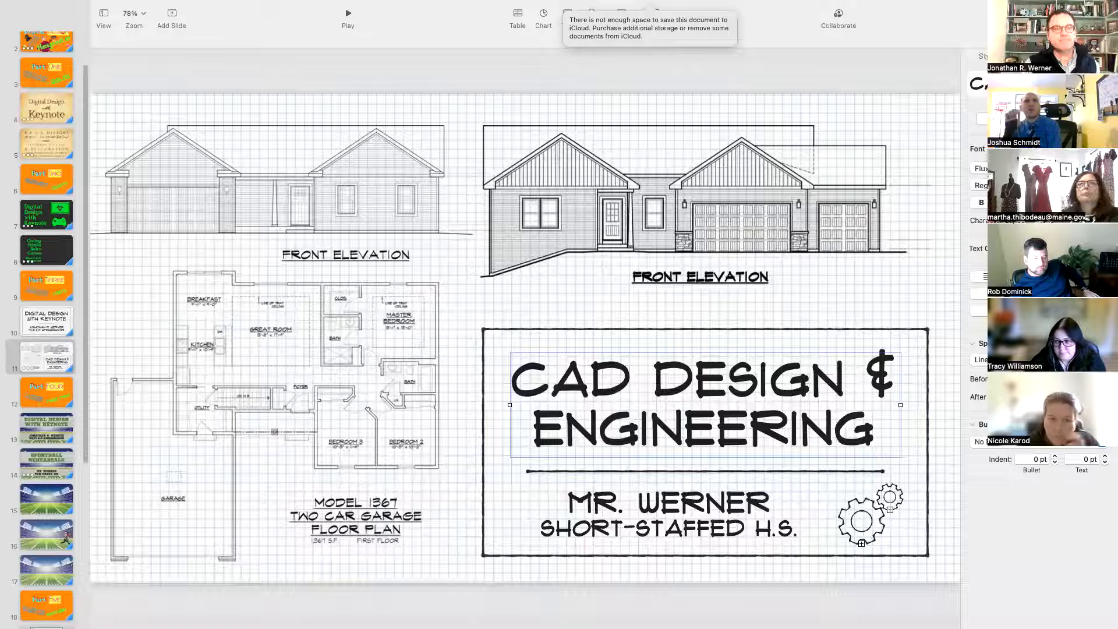
{"action": "left_click", "coordinate": [1040, 169]}
{"action": "scroll", "coordinate": [1040, 420], "scroll_direction": "down", "scroll_amount": 1}
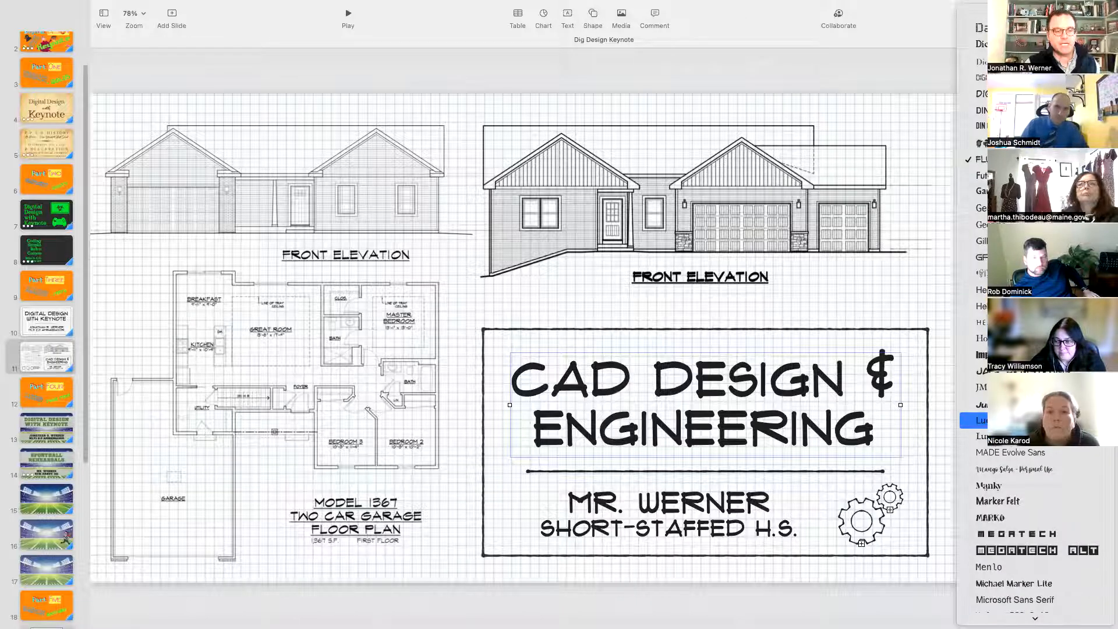
{"action": "scroll", "coordinate": [1040, 420], "scroll_direction": "down", "scroll_amount": 4}
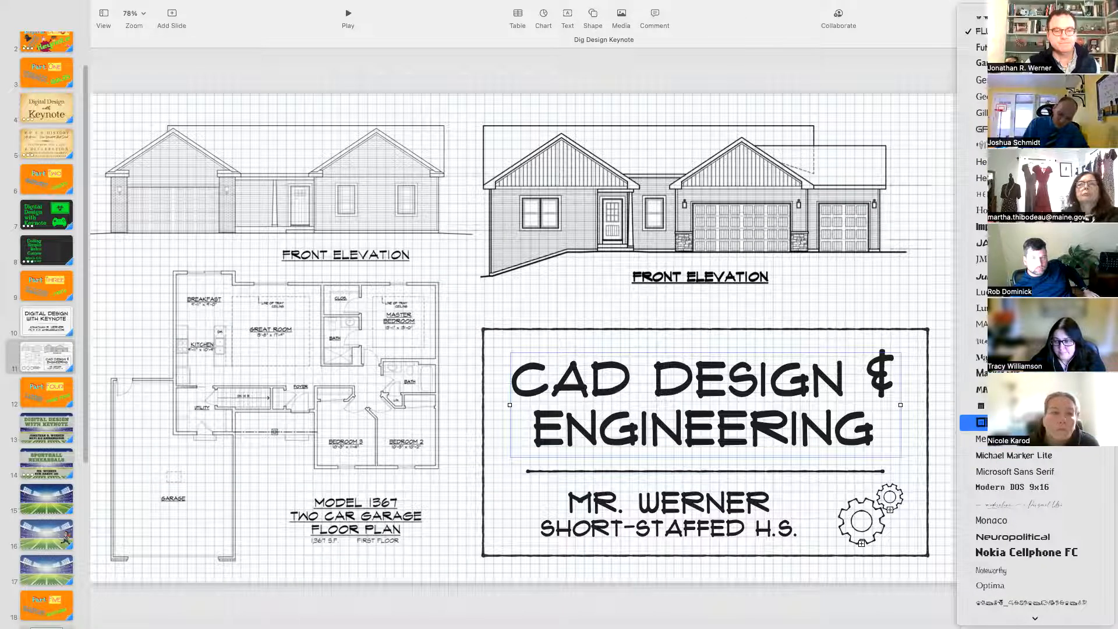
{"action": "left_click", "coordinate": [1040, 421]}
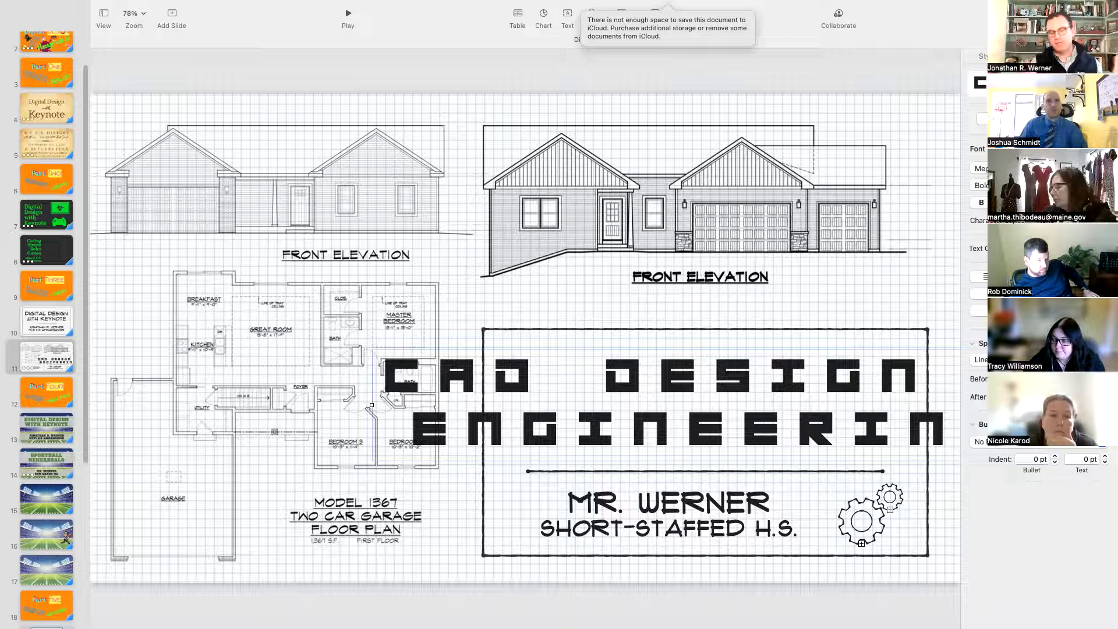
{"action": "key", "text": "super+z"}
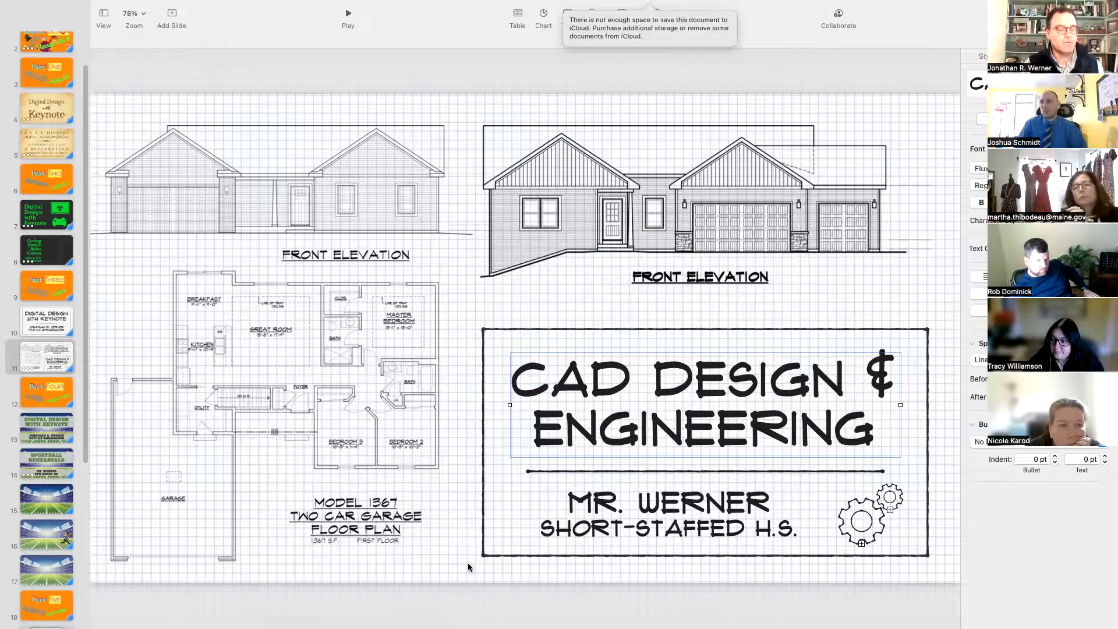
Switch to Chrome and run a Google image search for "house plans" in a new tab
{"action": "key", "text": "ctrl+Up"}
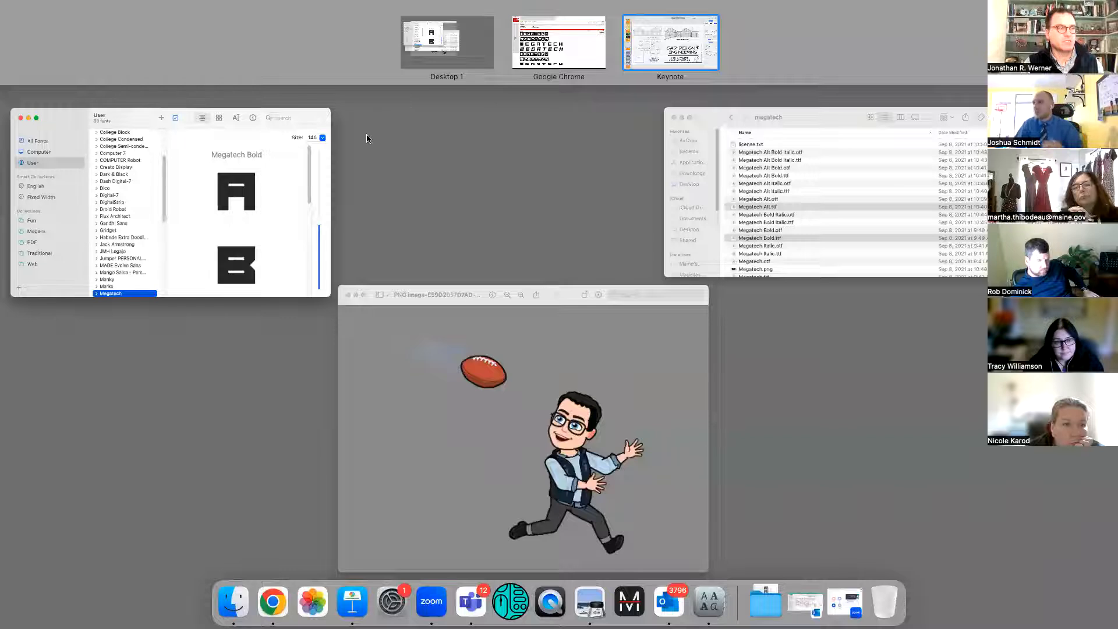
{"action": "left_click", "coordinate": [585, 46]}
{"action": "key", "text": "super+t"}
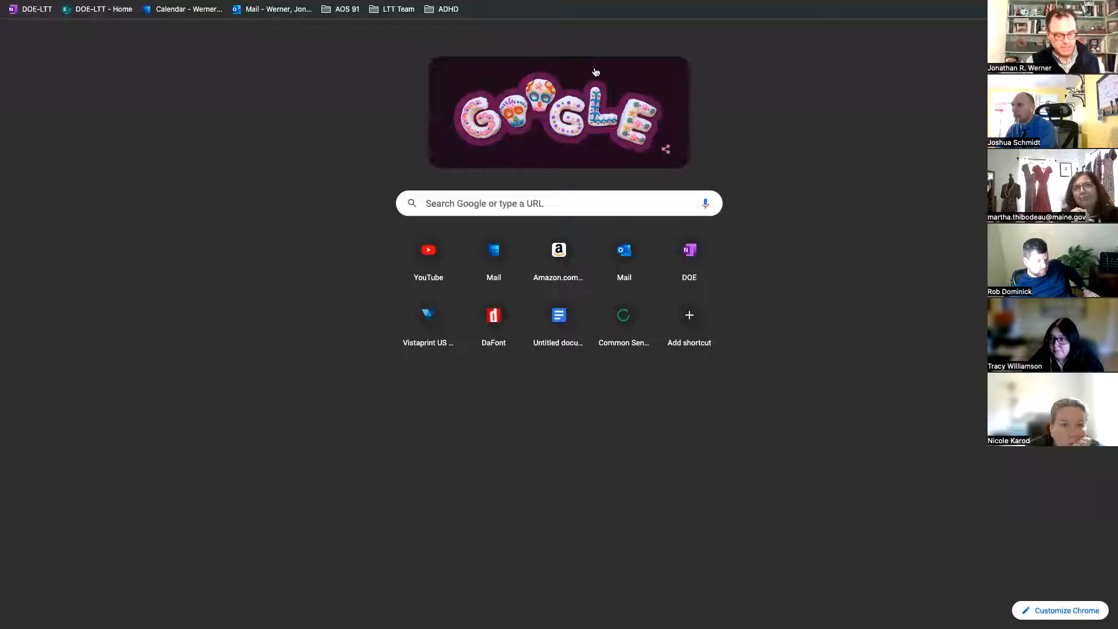
{"action": "left_click", "coordinate": [584, 206]}
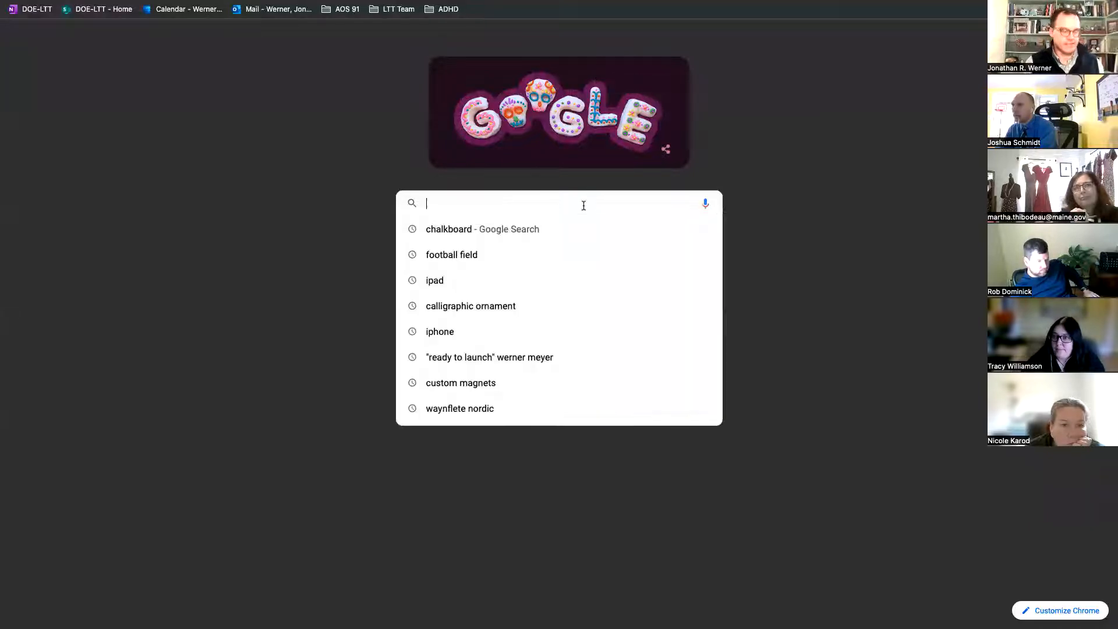
{"action": "type", "text": "hous"}
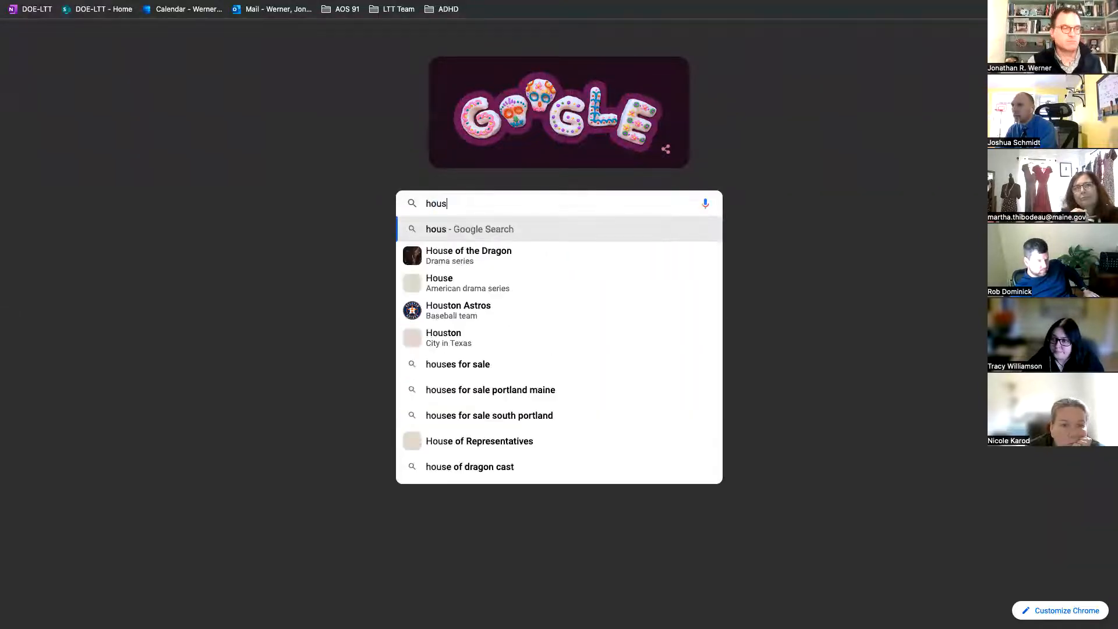
{"action": "type", "text": "e plans"}
{"action": "key", "text": "Return"}
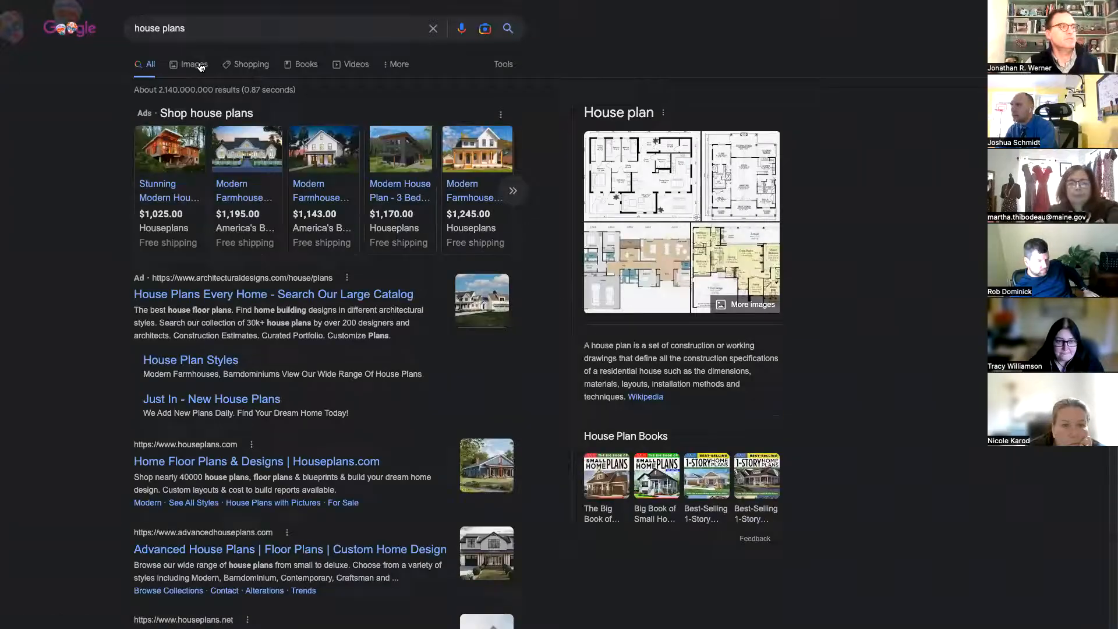
{"action": "left_click", "coordinate": [198, 65]}
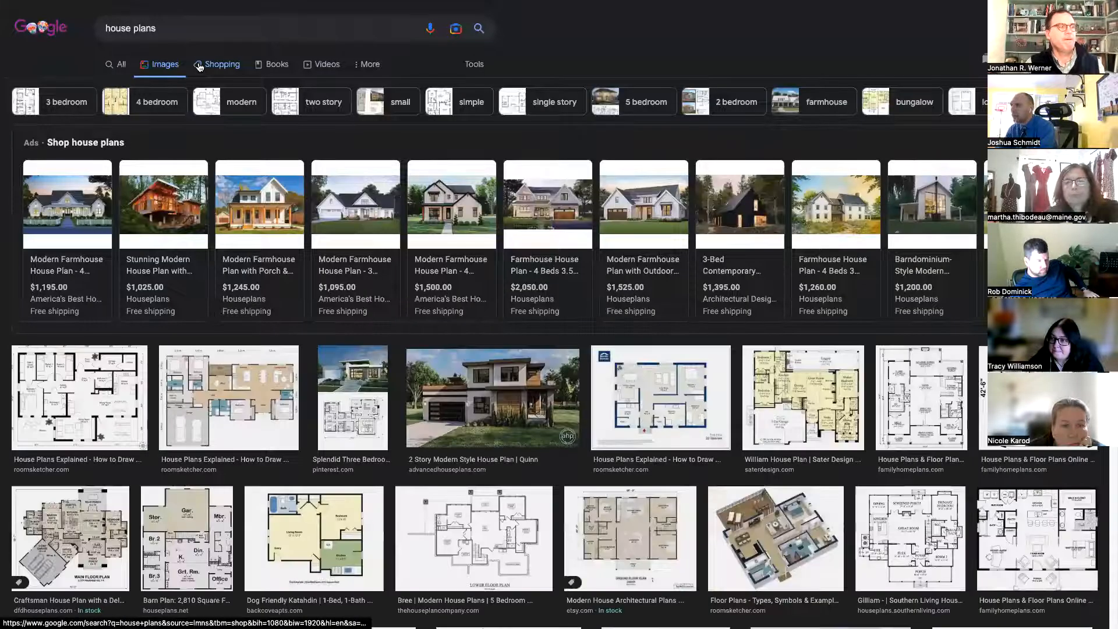
Filter the house plan image results to size Large and color Transparent
{"action": "left_click", "coordinate": [474, 64]}
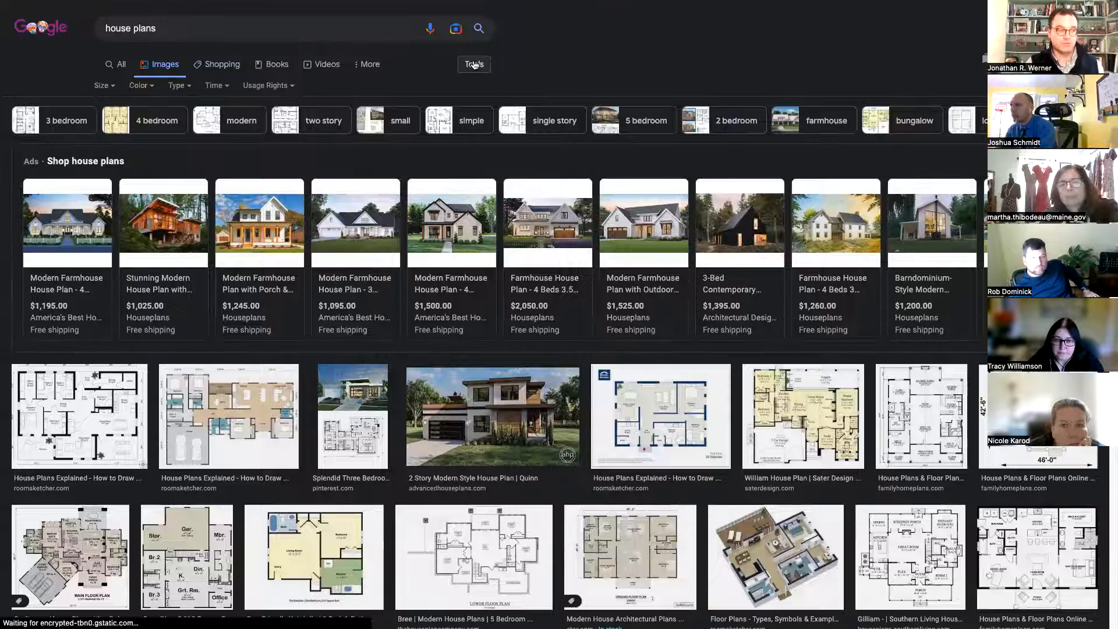
{"action": "left_click", "coordinate": [104, 86]}
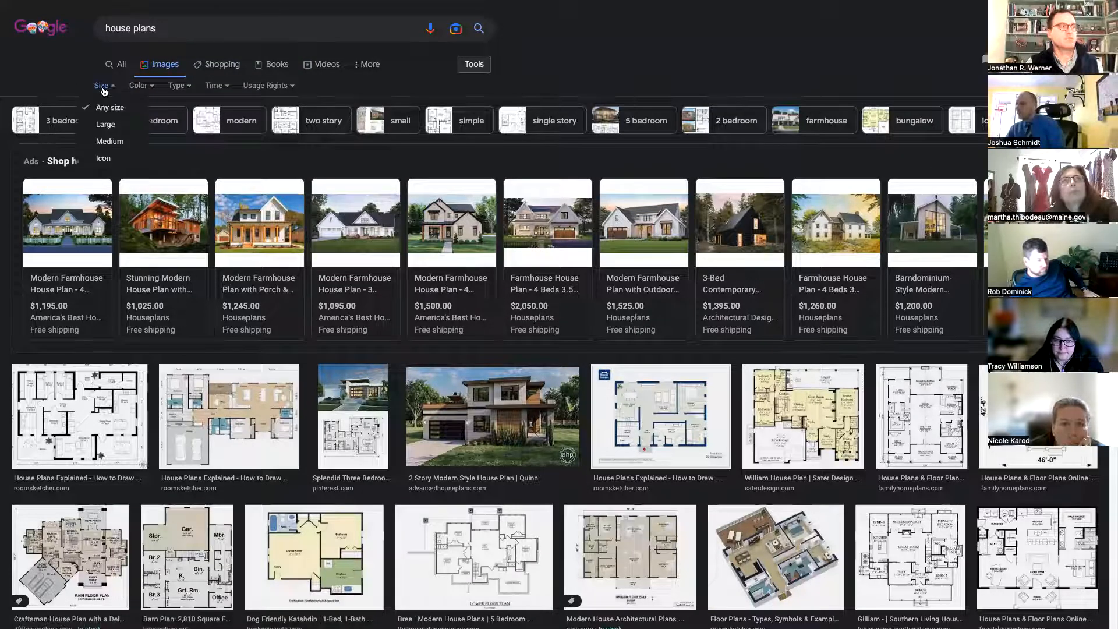
{"action": "left_click", "coordinate": [115, 126]}
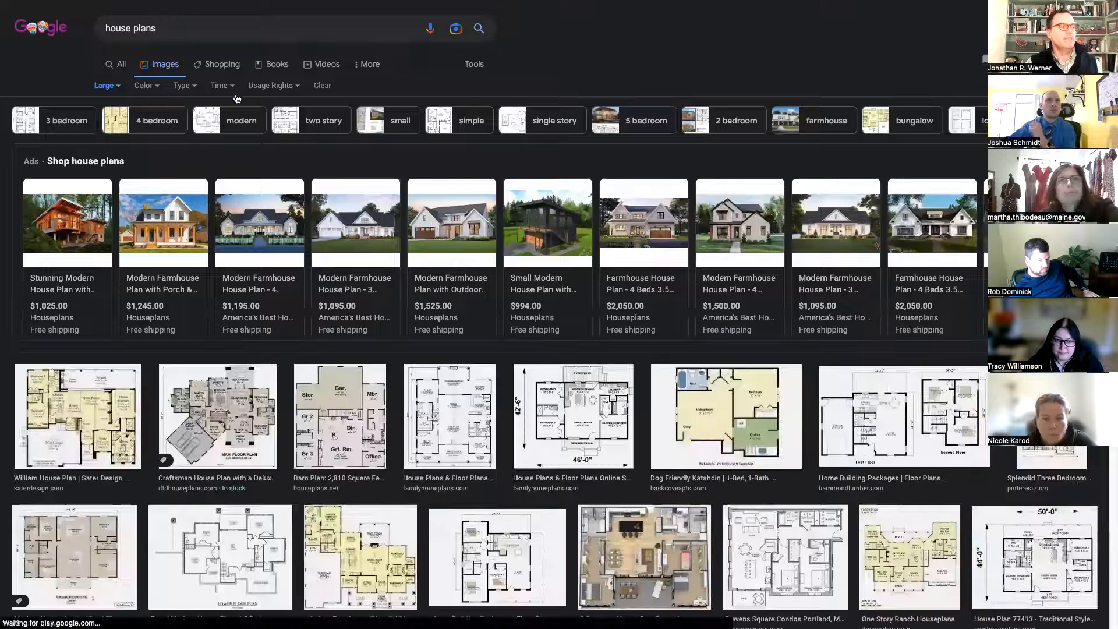
{"action": "left_click", "coordinate": [148, 89]}
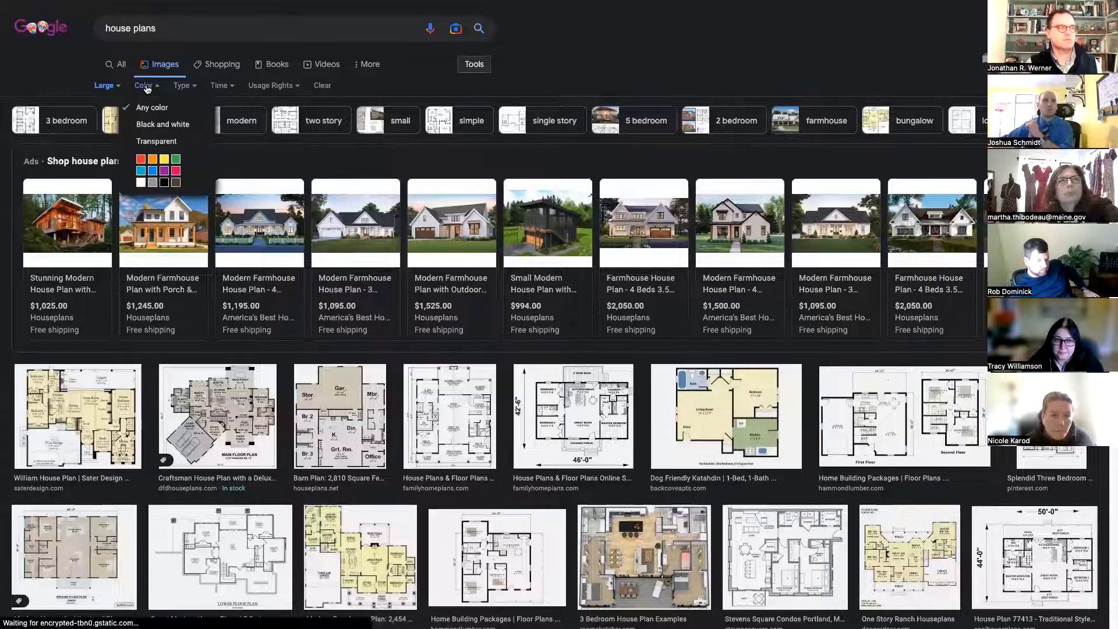
{"action": "left_click", "coordinate": [174, 144]}
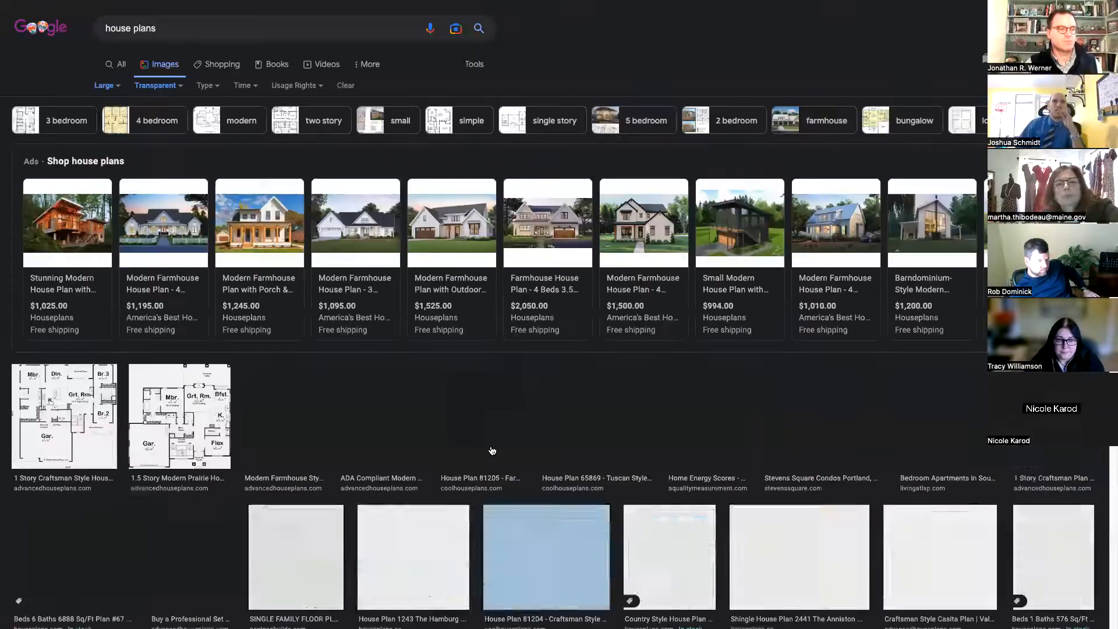
{"action": "scroll", "coordinate": [488, 384], "scroll_direction": "down", "scroll_amount": 2}
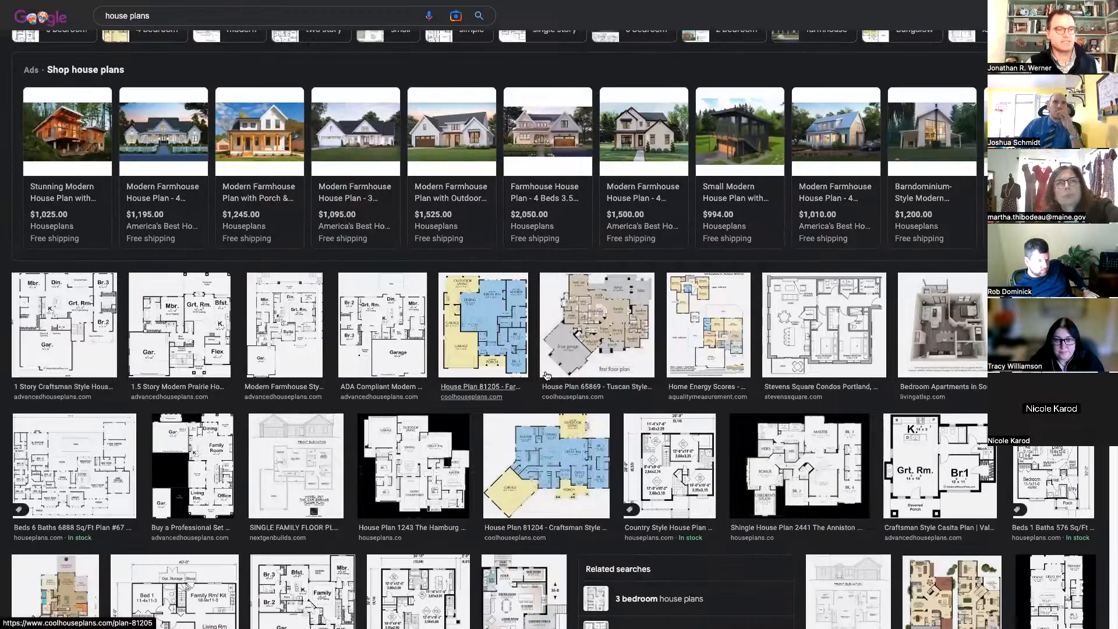
Find the Next Generation single family floor plan in the house plan image results and copy its image
{"action": "scroll", "coordinate": [853, 415], "scroll_direction": "down", "scroll_amount": 1}
{"action": "scroll", "coordinate": [853, 415], "scroll_direction": "down", "scroll_amount": 3}
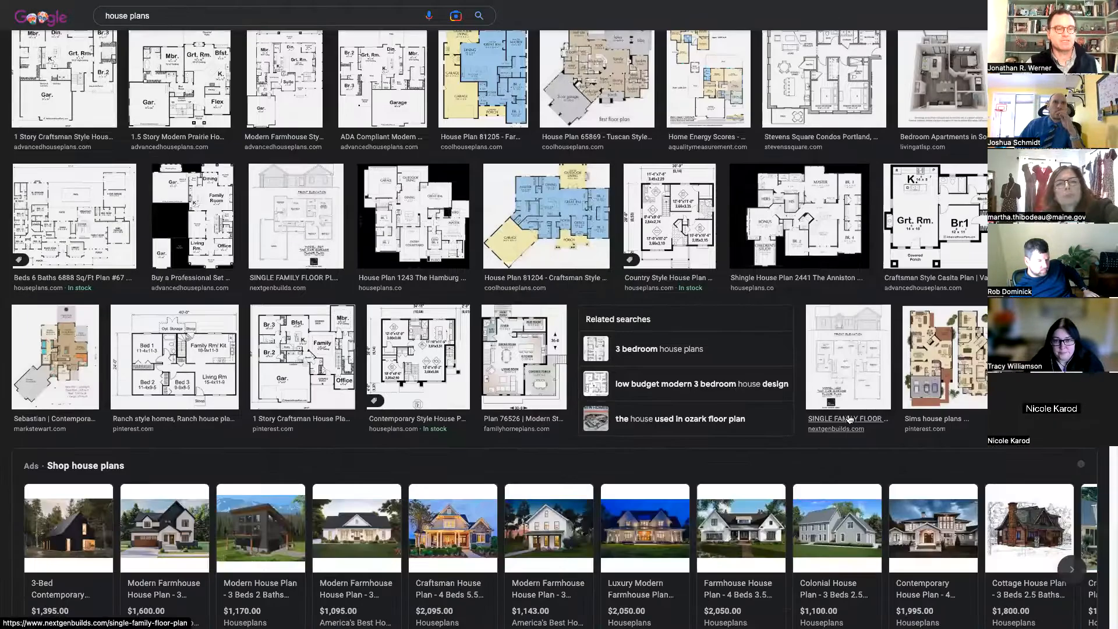
{"action": "left_click", "coordinate": [868, 329]}
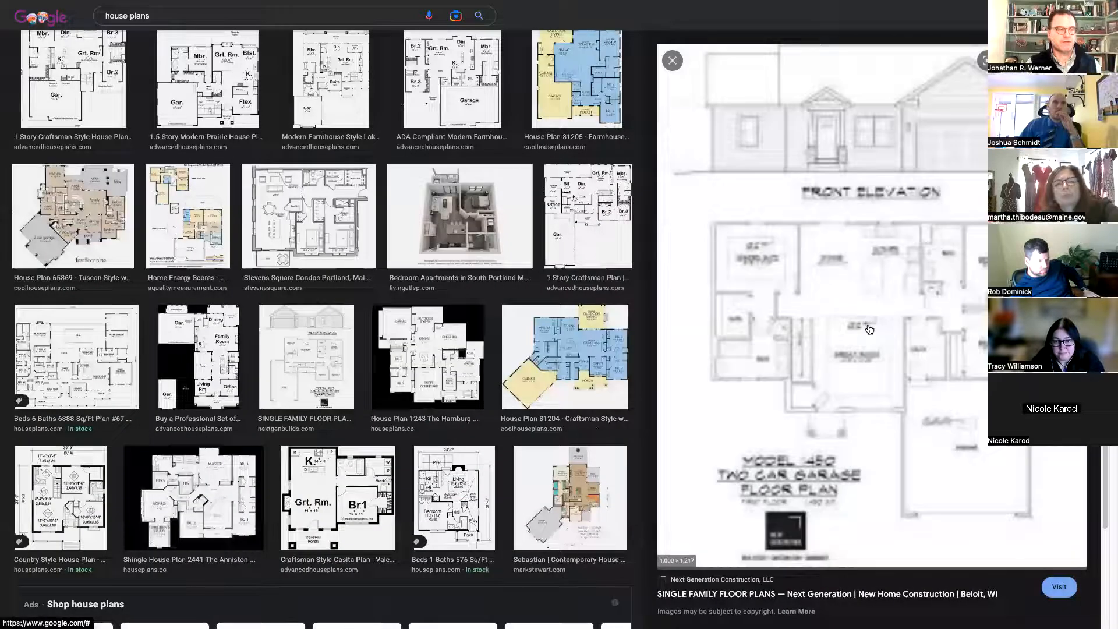
{"action": "right_click", "coordinate": [980, 138]}
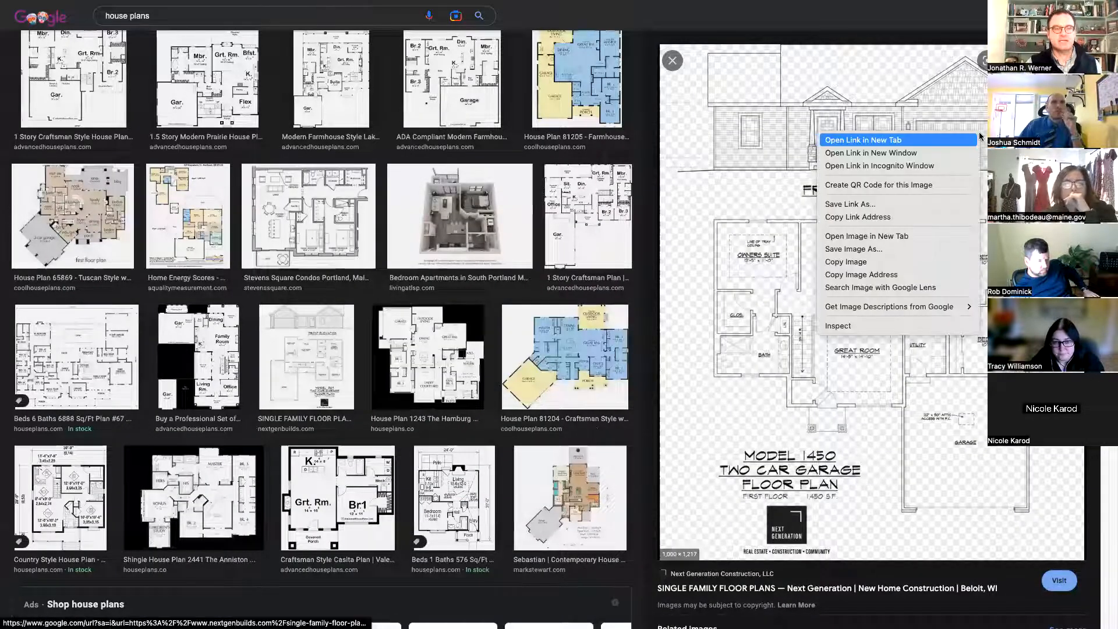
{"action": "left_click", "coordinate": [867, 262]}
Switch to Keynote and replace the bold front elevation drawing above the title block with the copied floor plan image
{"action": "key", "text": "ctrl+Up"}
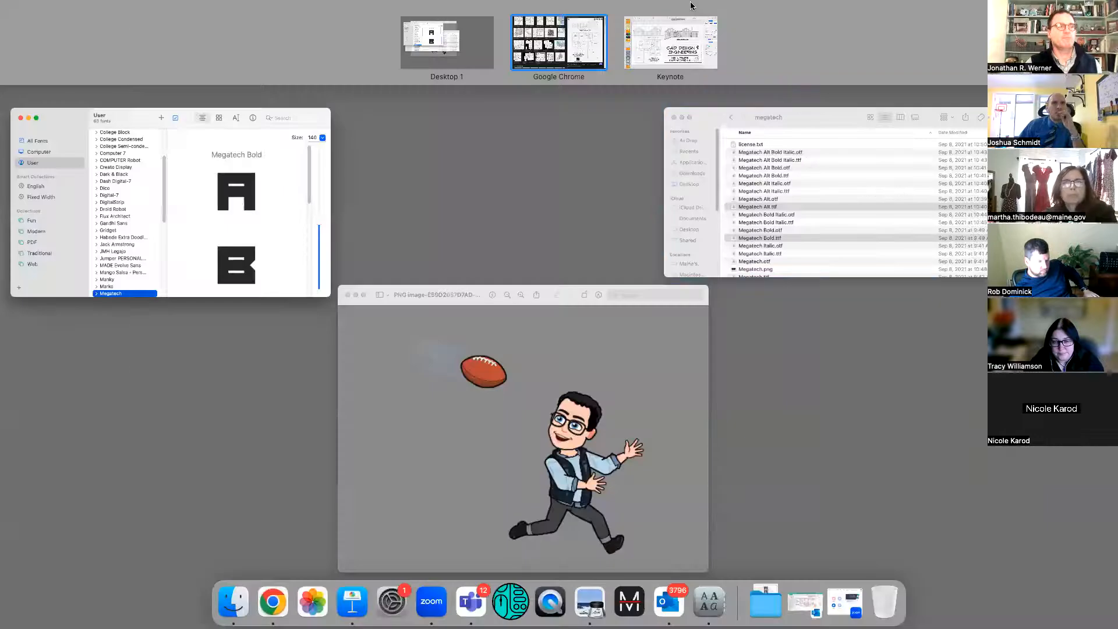
{"action": "left_click", "coordinate": [661, 35]}
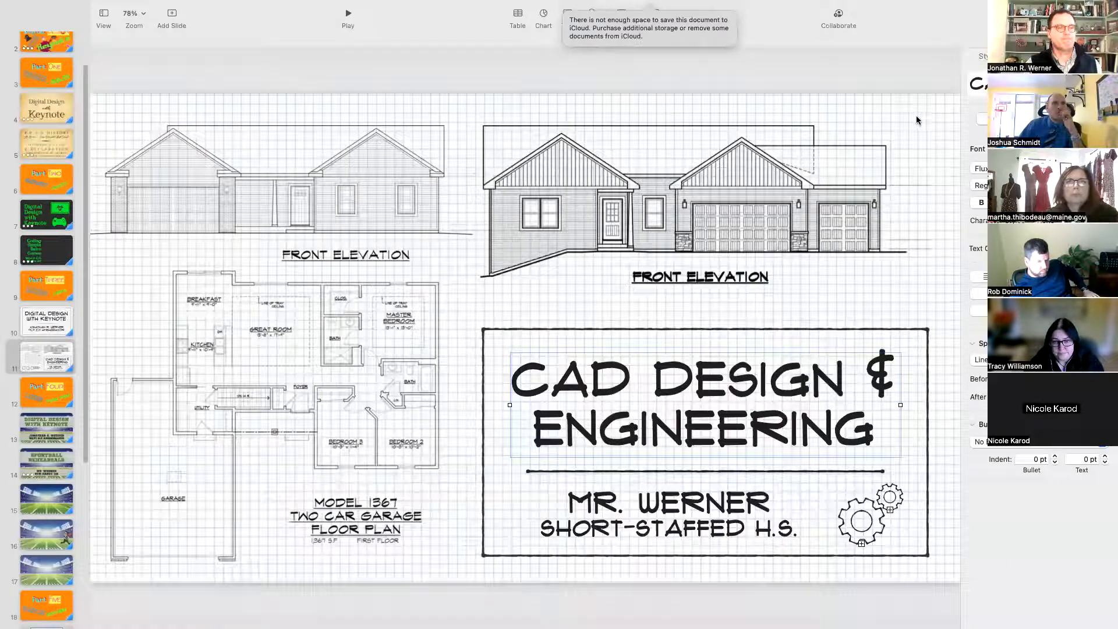
{"action": "left_click", "coordinate": [803, 174]}
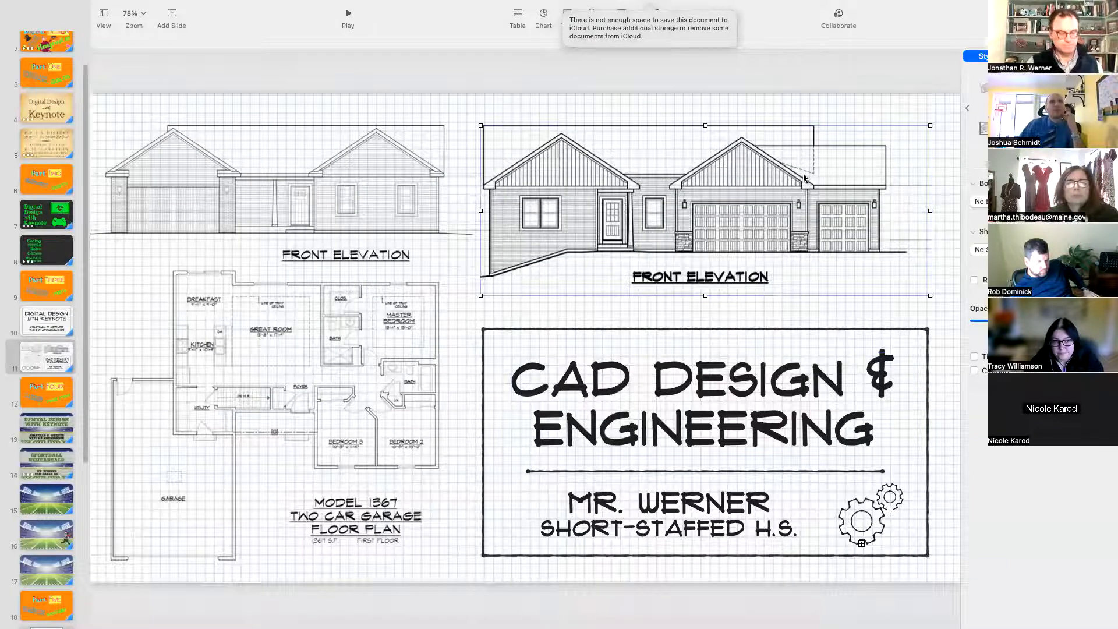
{"action": "key", "text": "BackSpace"}
{"action": "key", "text": "super+v"}
{"action": "left_click_drag", "start_coordinate": [625, 195], "coordinate": [847, 146]}
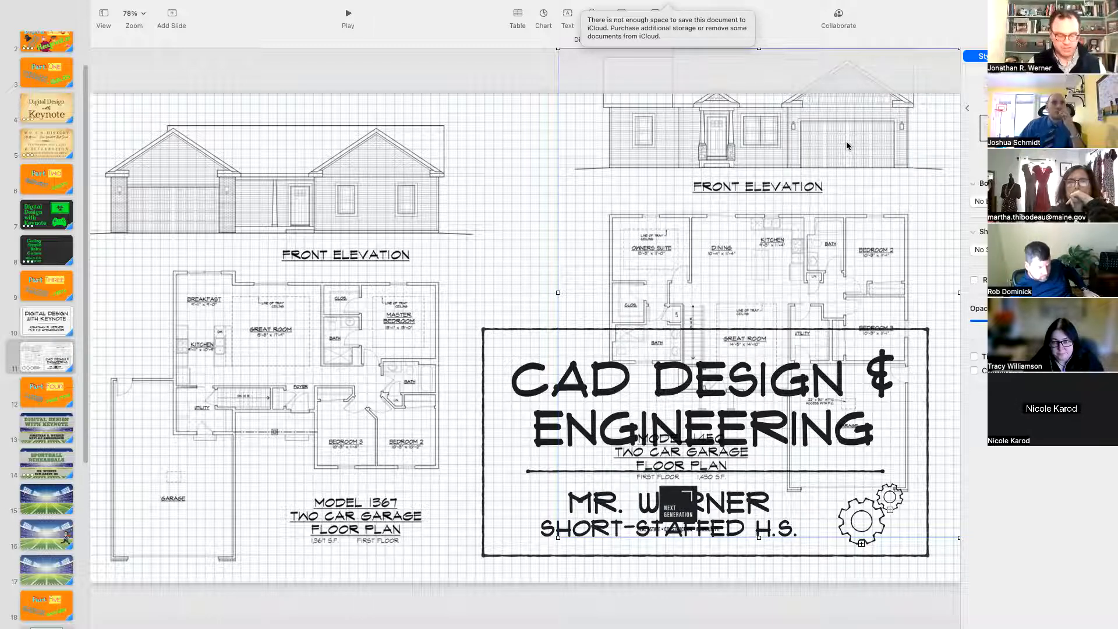
Undo the floor plan placement and the deletion of the front elevation drawing
{"action": "key", "text": "super+z"}
{"action": "key", "text": "super+z"}
{"action": "key", "text": "super+z"}
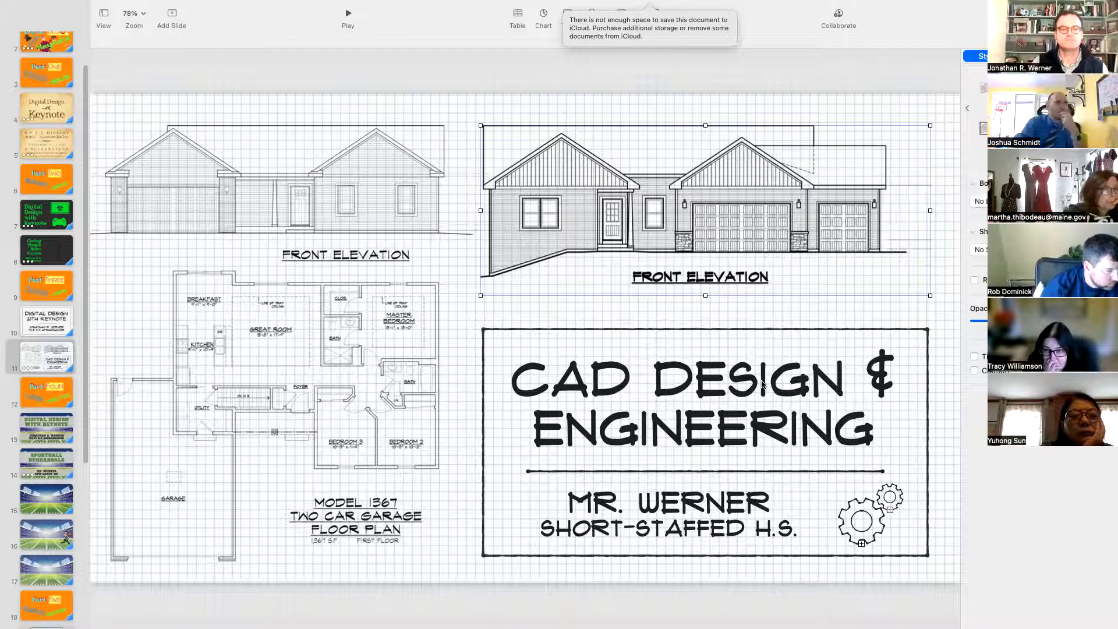
Try the Lens Flare build effect on the "CAD Design & Engineering" title and restore the Trace effect
{"action": "left_click", "coordinate": [762, 384]}
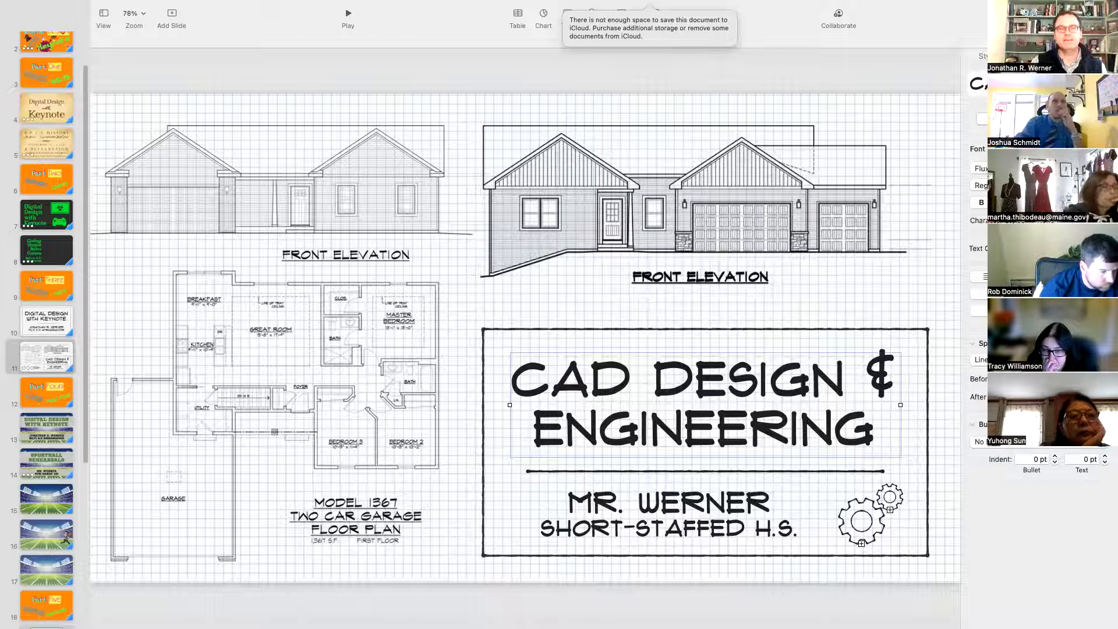
{"action": "left_click", "coordinate": [1069, 14]}
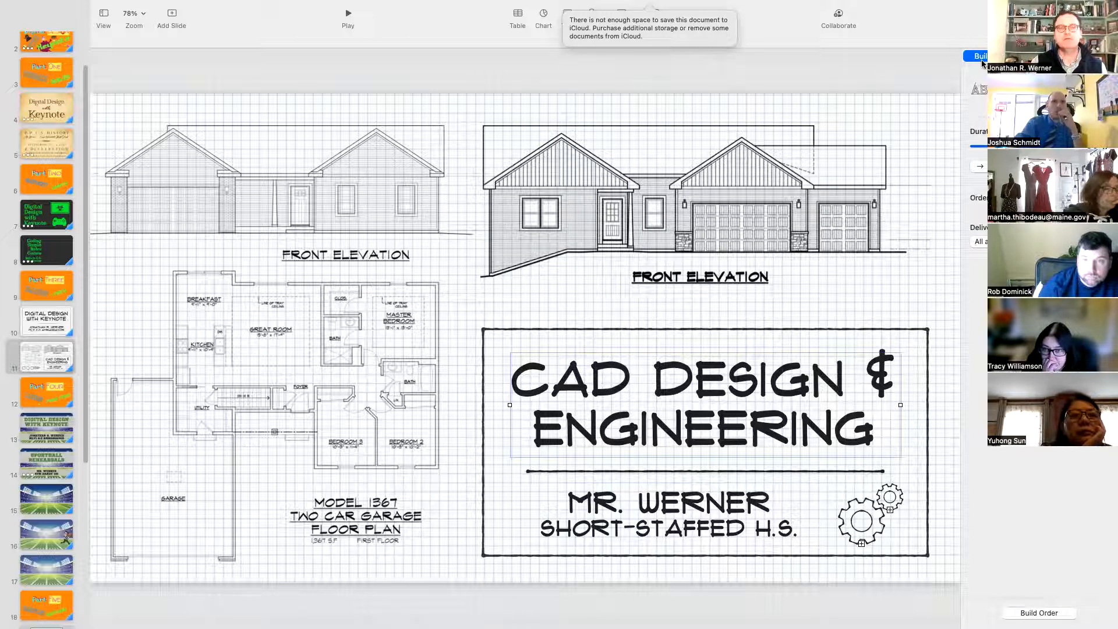
{"action": "left_click", "coordinate": [1085, 89]}
{"action": "scroll", "coordinate": [1053, 594], "scroll_direction": "down", "scroll_amount": 5}
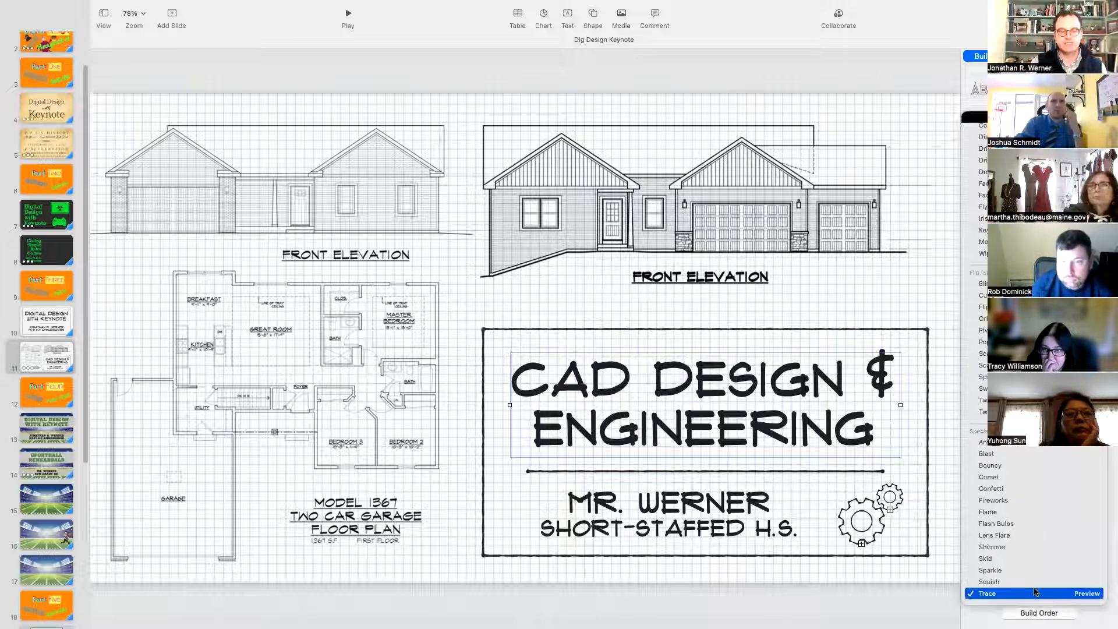
{"action": "left_click", "coordinate": [1027, 535]}
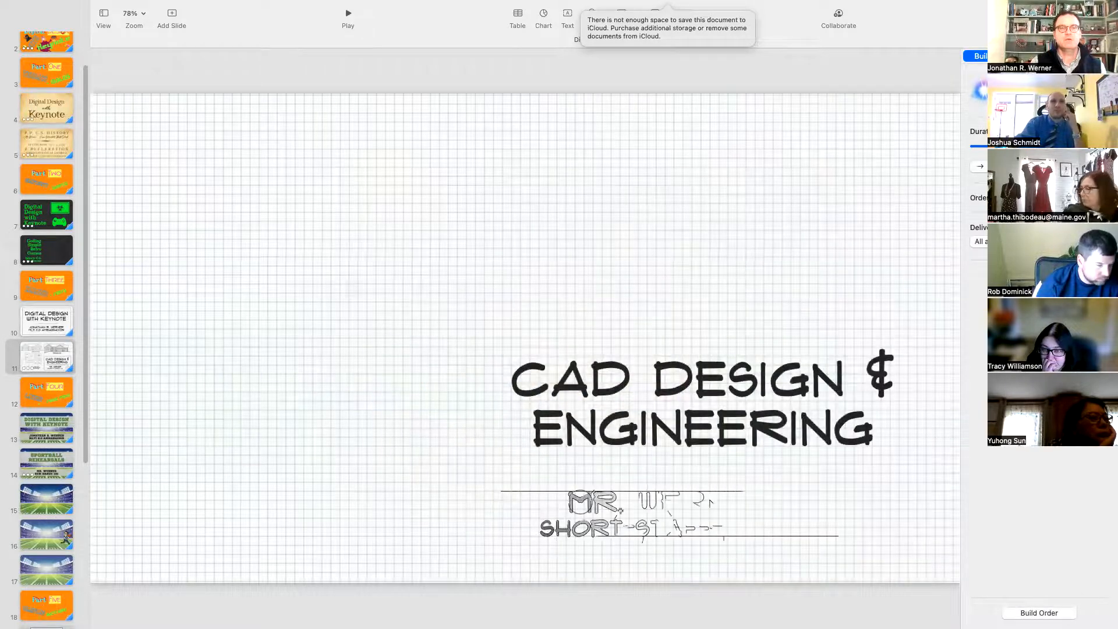
{"action": "left_click", "coordinate": [1020, 98]}
{"action": "mouse_move", "coordinate": [1003, 611]}
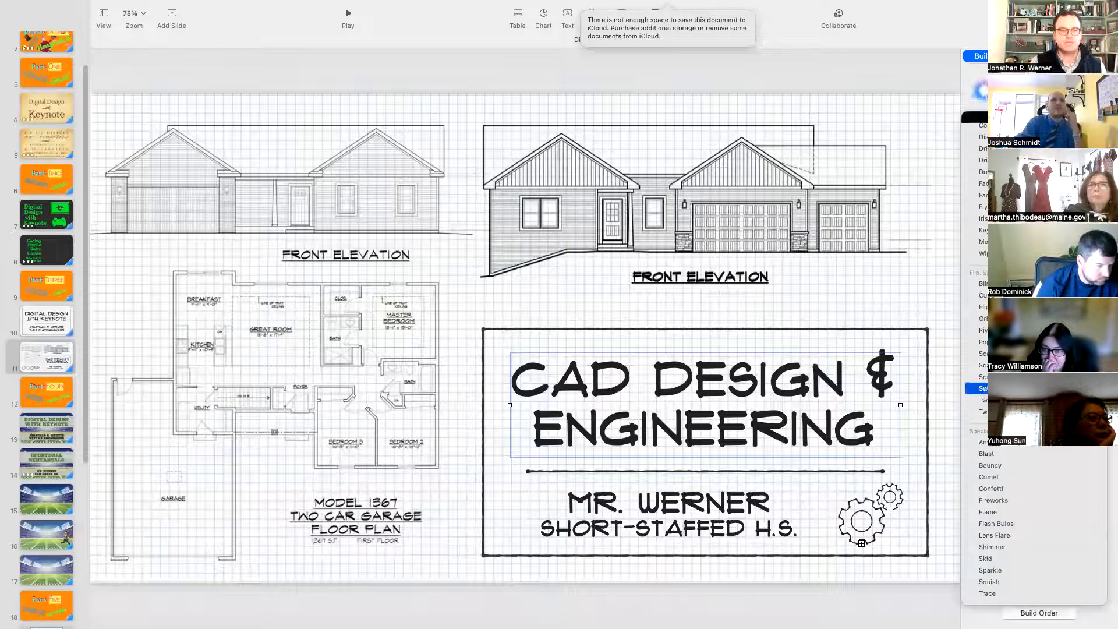
{"action": "left_click", "coordinate": [1020, 594]}
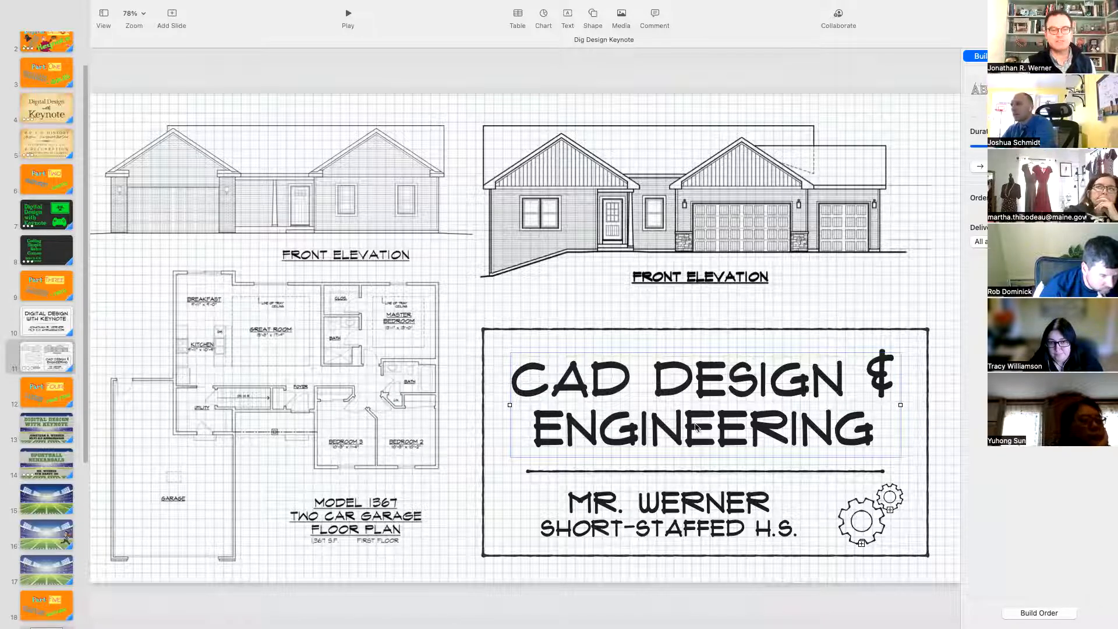
Examine the small gear's animations and the start options of its Rotate build in the build order
{"action": "left_click", "coordinate": [888, 511]}
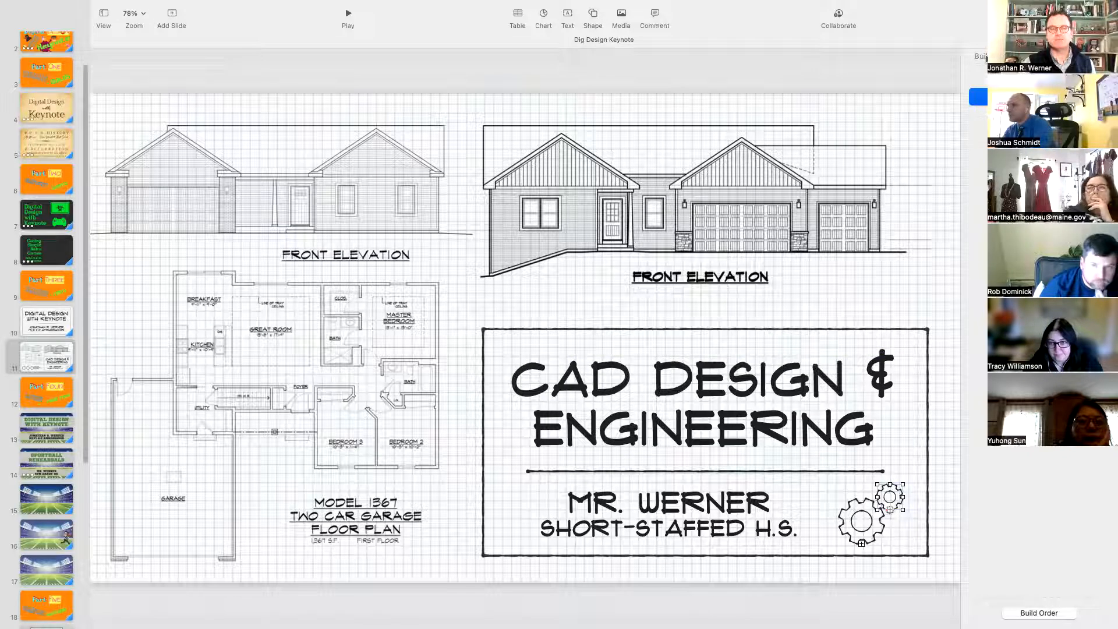
{"action": "left_click", "coordinate": [987, 58]}
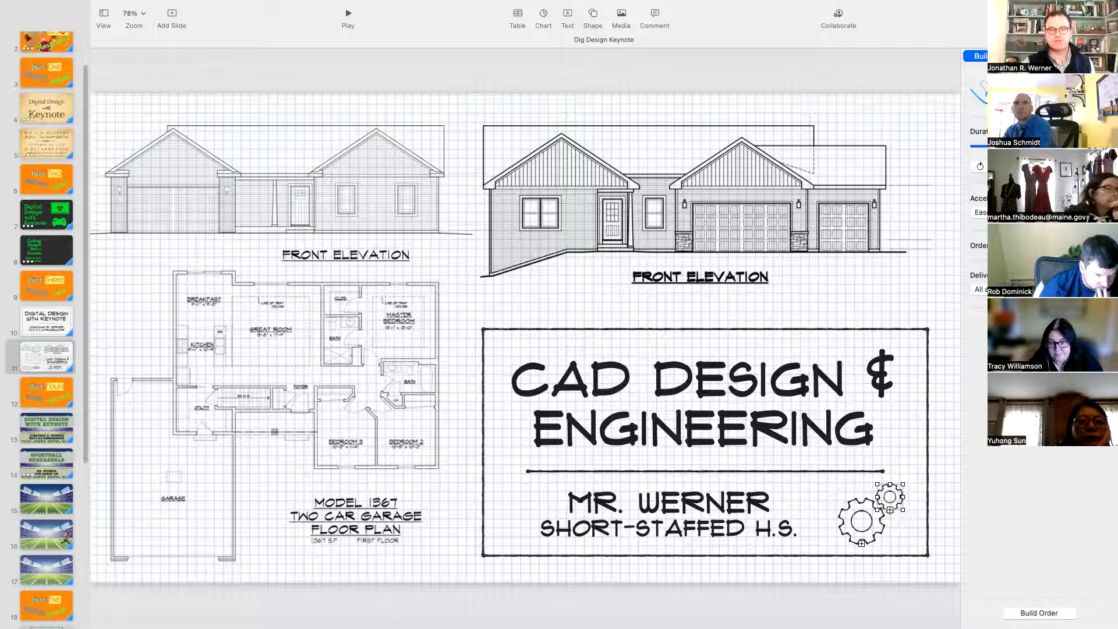
{"action": "left_click", "coordinate": [1040, 56]}
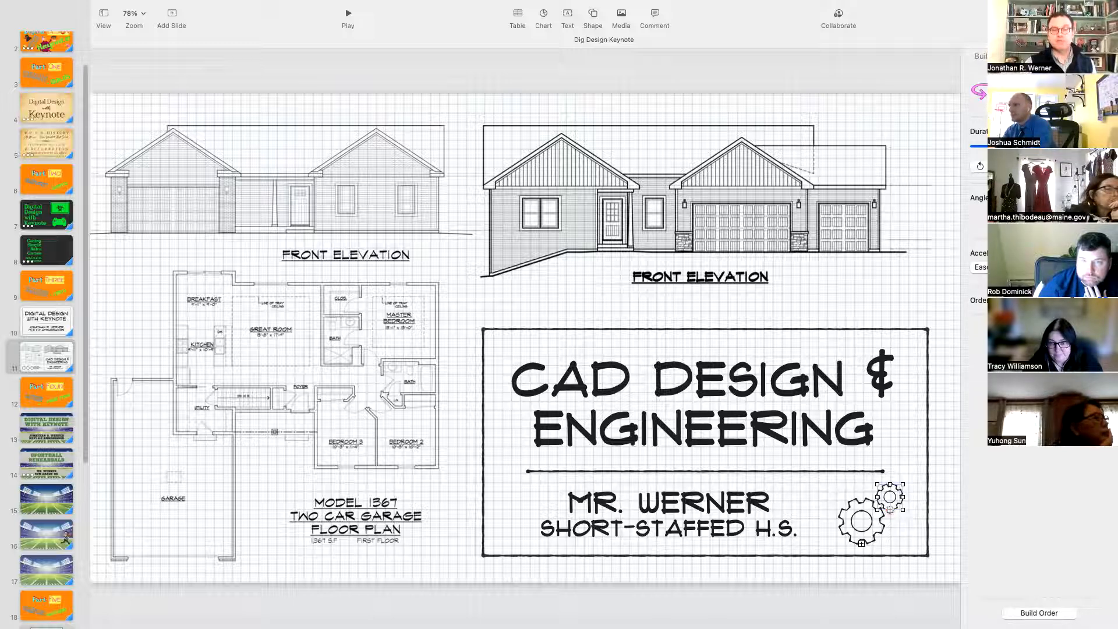
{"action": "left_click", "coordinate": [1039, 613]}
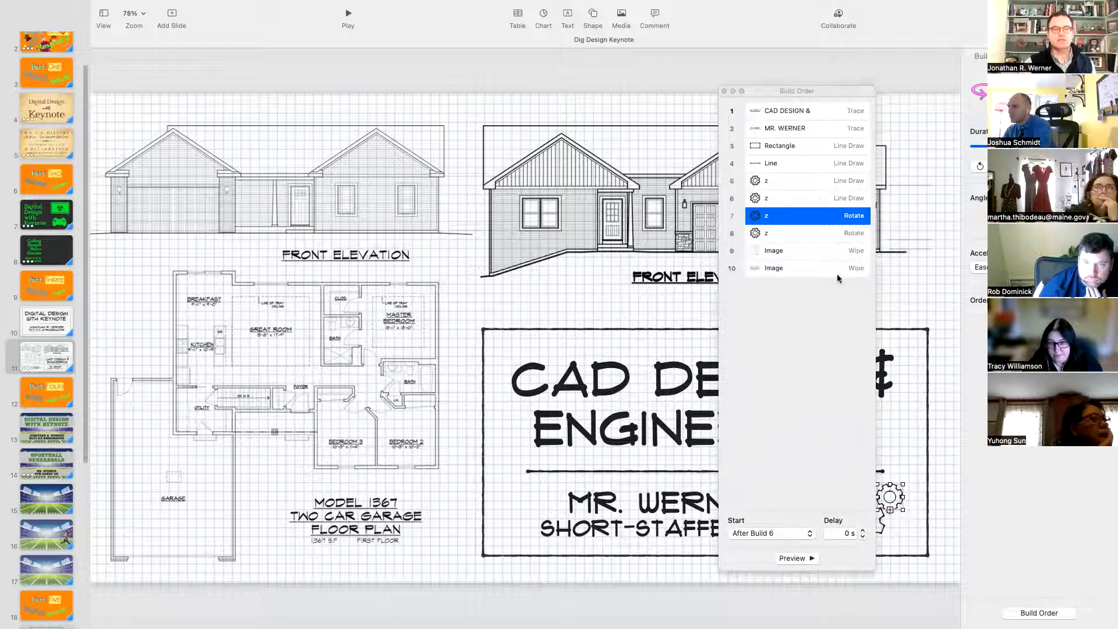
{"action": "left_click", "coordinate": [772, 534]}
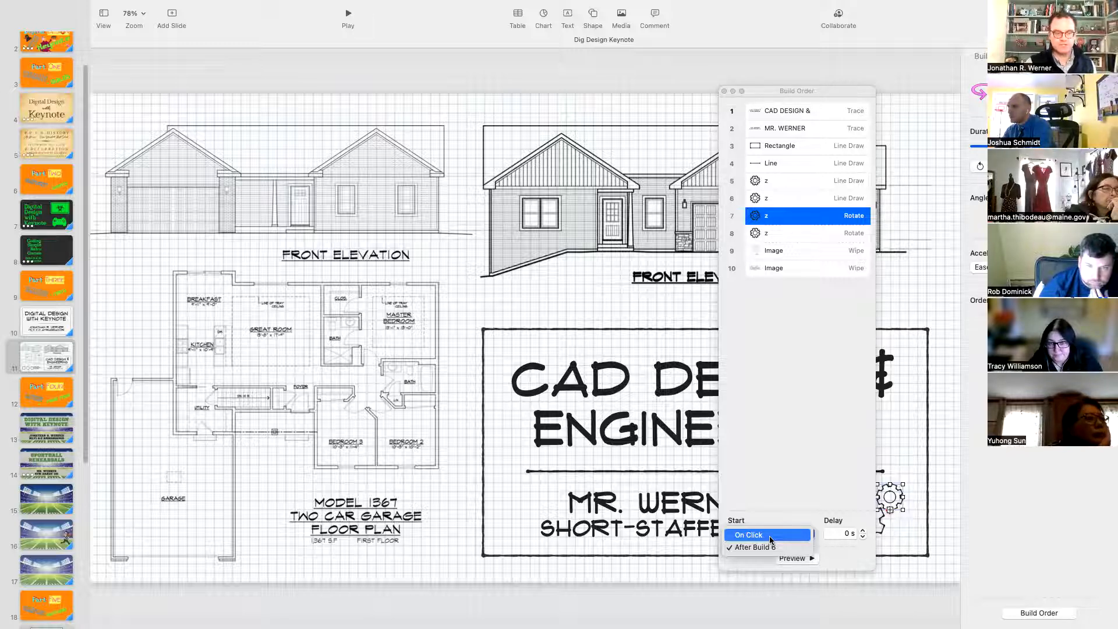
{"action": "left_click", "coordinate": [778, 521]}
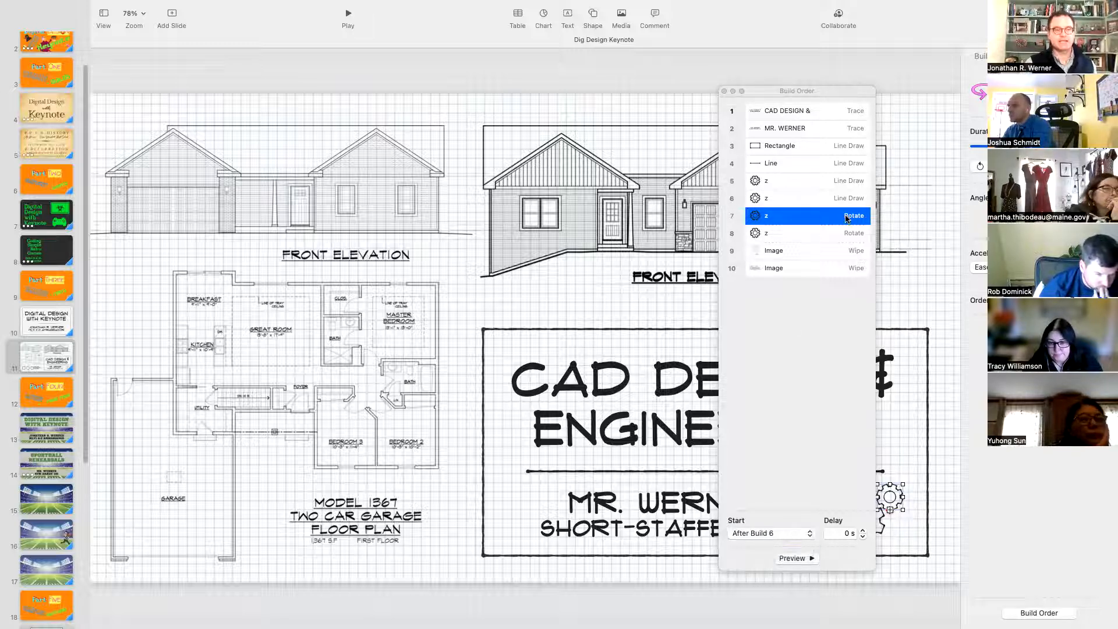
Try moving the gear's Rotate build to third place, undo the reordering, and close the build order
{"action": "left_click_drag", "start_coordinate": [854, 217], "coordinate": [849, 137]}
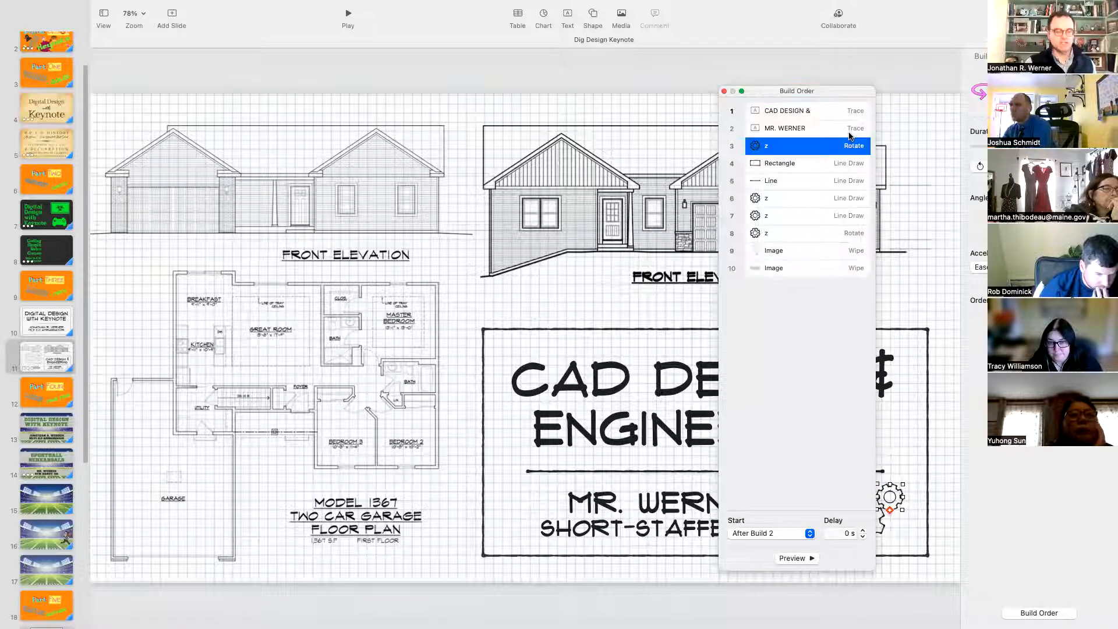
{"action": "key", "text": "super+z"}
{"action": "key", "text": "super+z"}
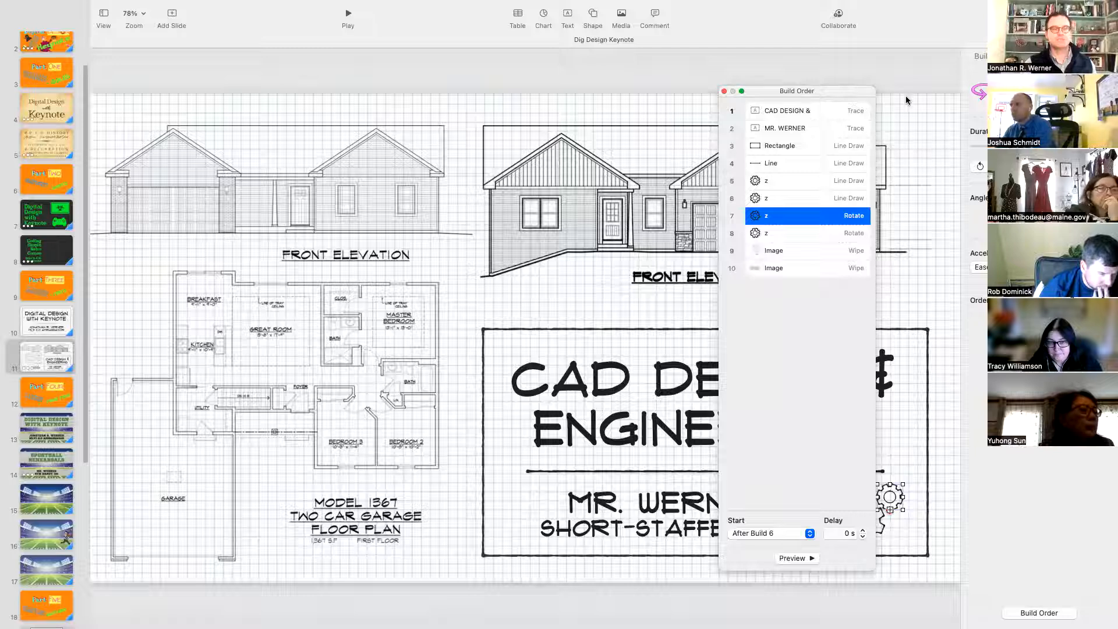
{"action": "left_click", "coordinate": [724, 92]}
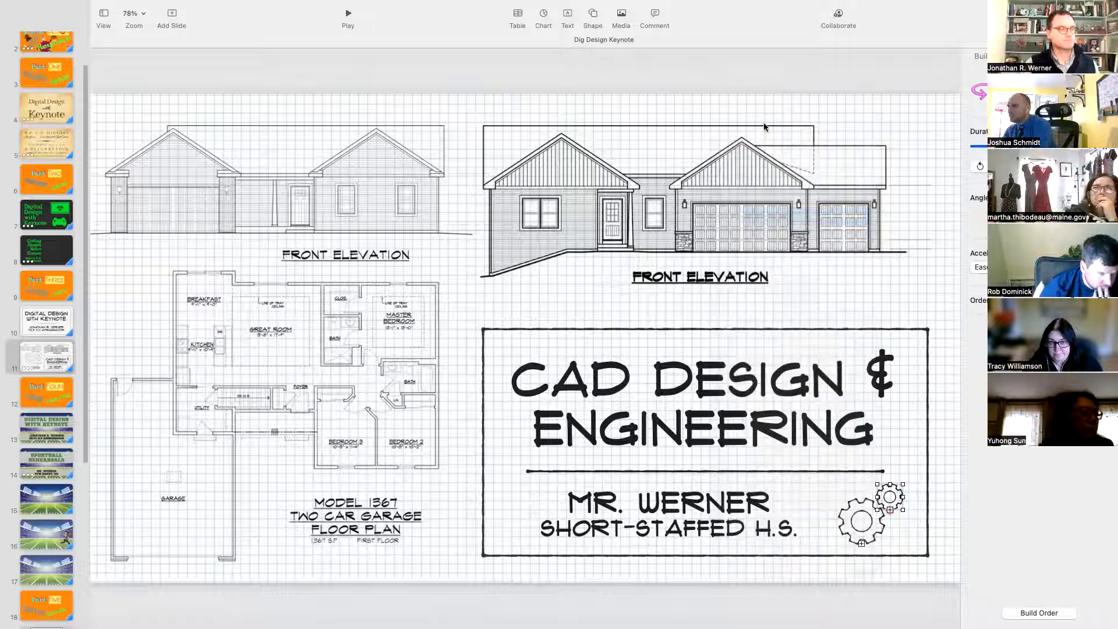
Play the presentation from the "Part Four" slide
{"action": "left_click", "coordinate": [53, 396]}
{"action": "left_click", "coordinate": [349, 14]}
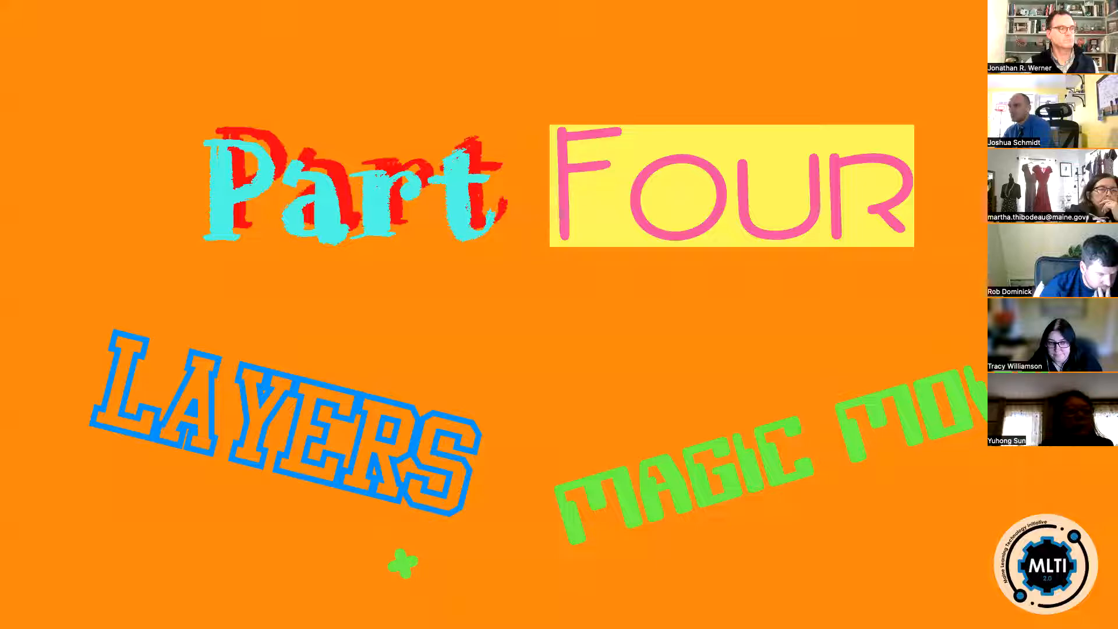
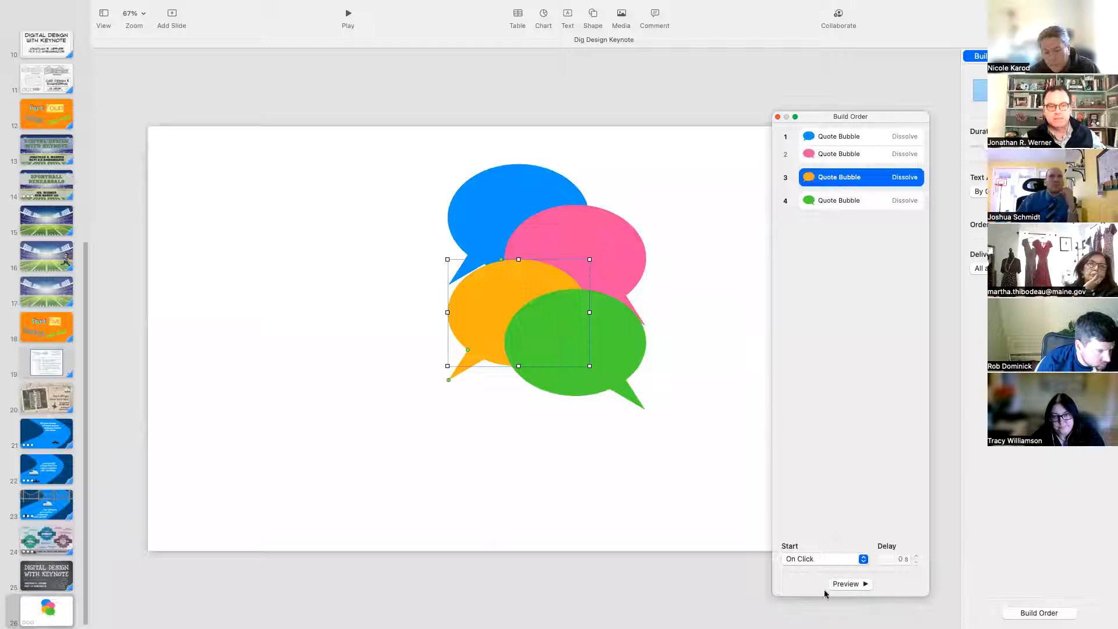
Start the orange bubble's build After Build 2 with a 0.30 s delay and the green bubble's After Build 3 with 0.40 s
{"action": "left_click", "coordinate": [811, 560]}
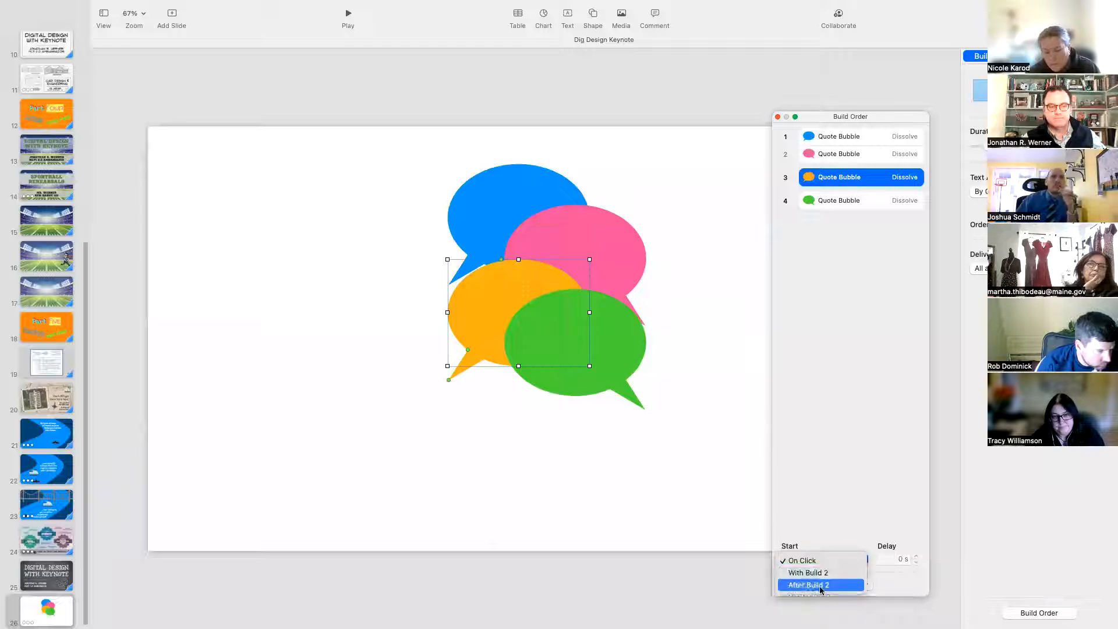
{"action": "left_click", "coordinate": [858, 593]}
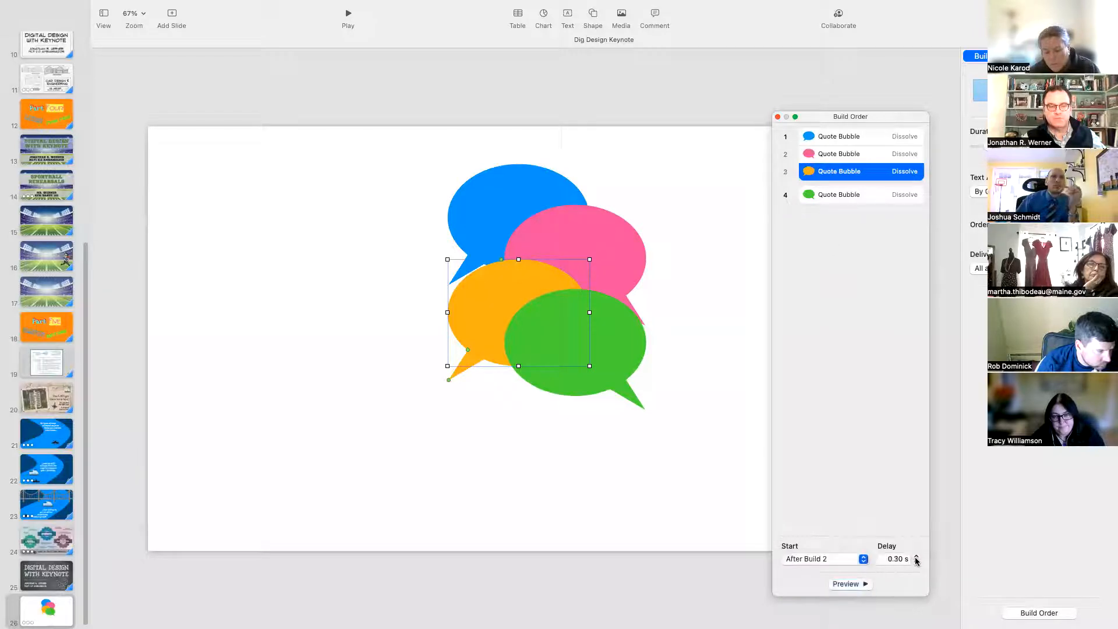
{"action": "left_click", "coordinate": [849, 202]}
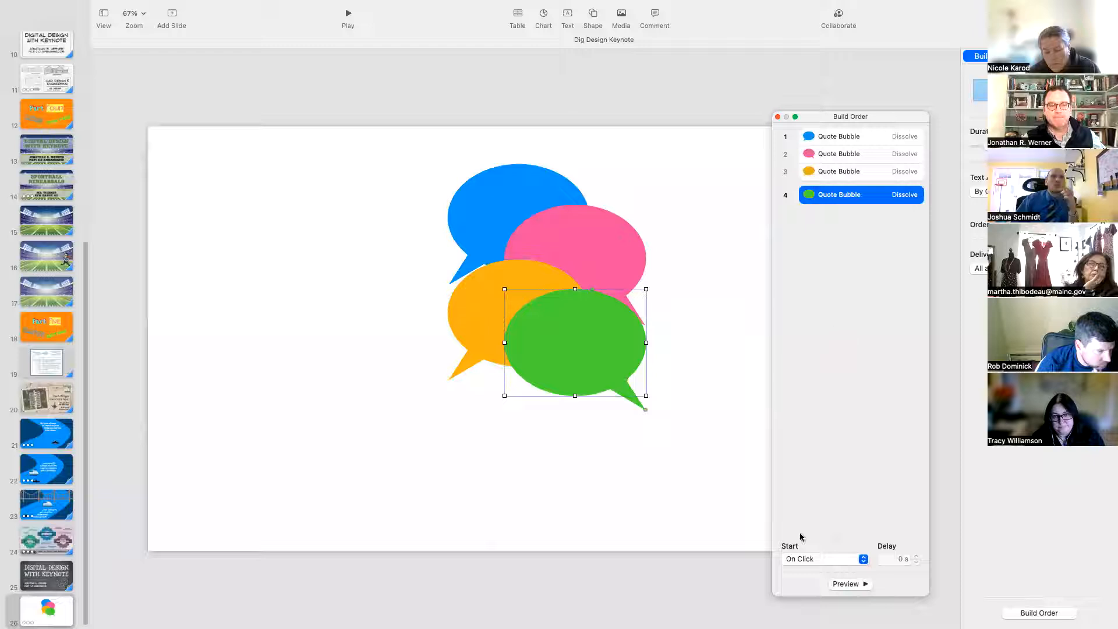
{"action": "left_click", "coordinate": [806, 561]}
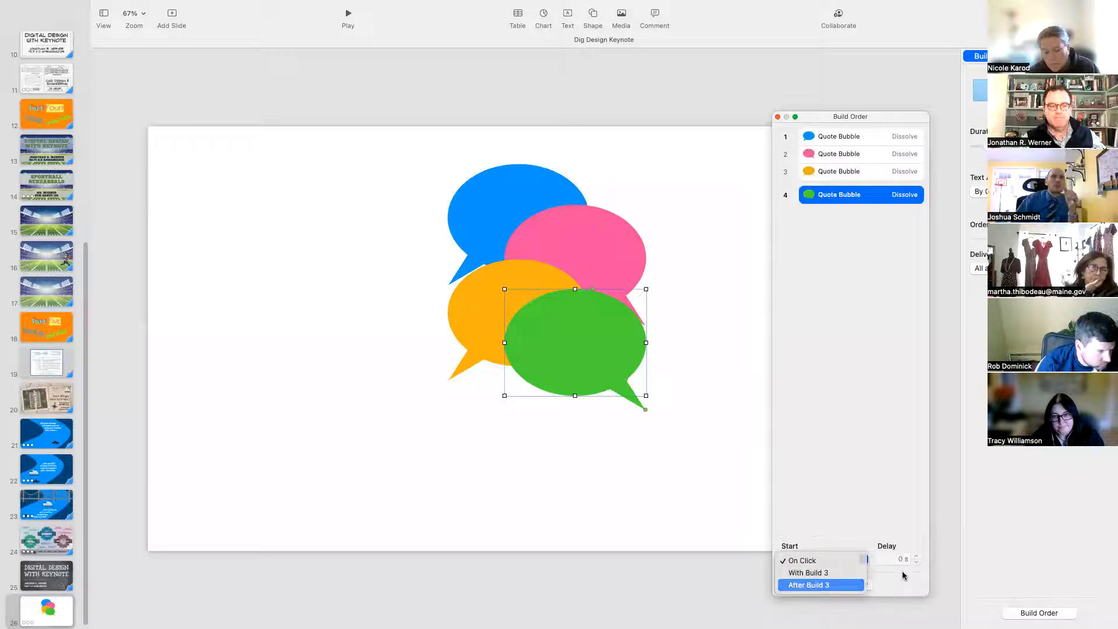
{"action": "left_click", "coordinate": [806, 586]}
{"action": "left_click", "coordinate": [916, 556]}
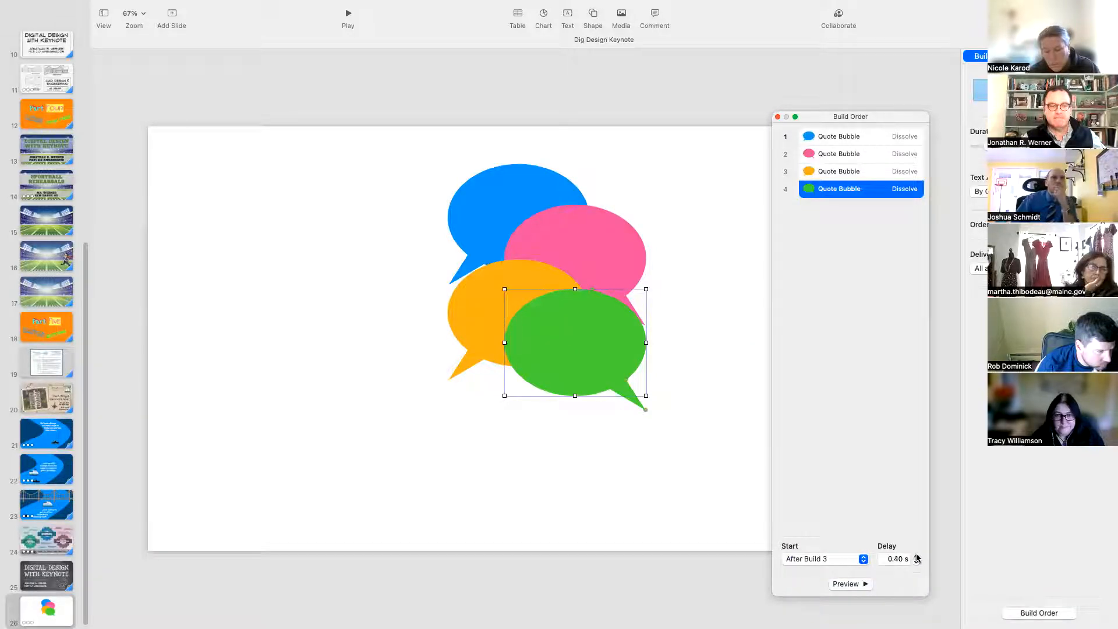
Play the quote bubble slide and advance through its builds to check the animation timing
{"action": "left_click", "coordinate": [896, 361]}
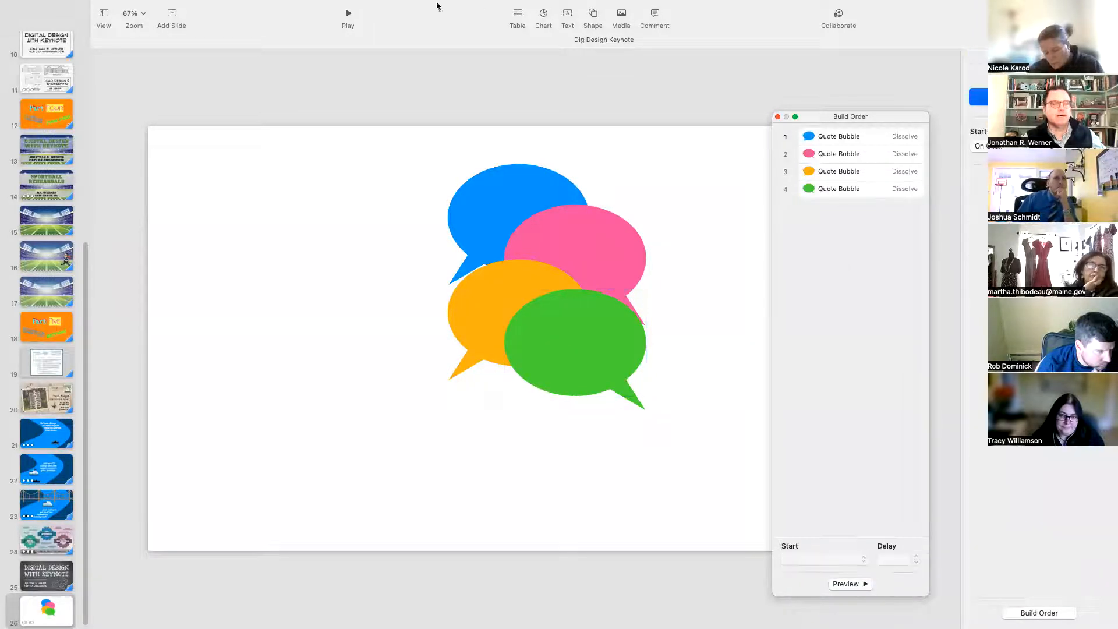
{"action": "left_click", "coordinate": [347, 14]}
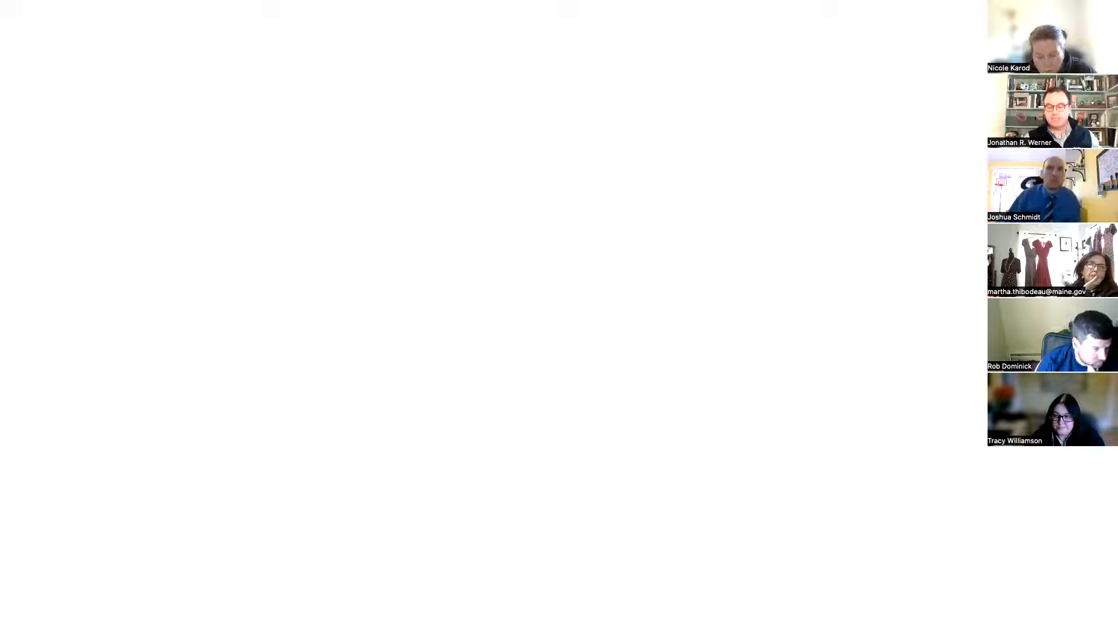
{"action": "key", "text": "Right"}
{"action": "key", "text": "Right"}
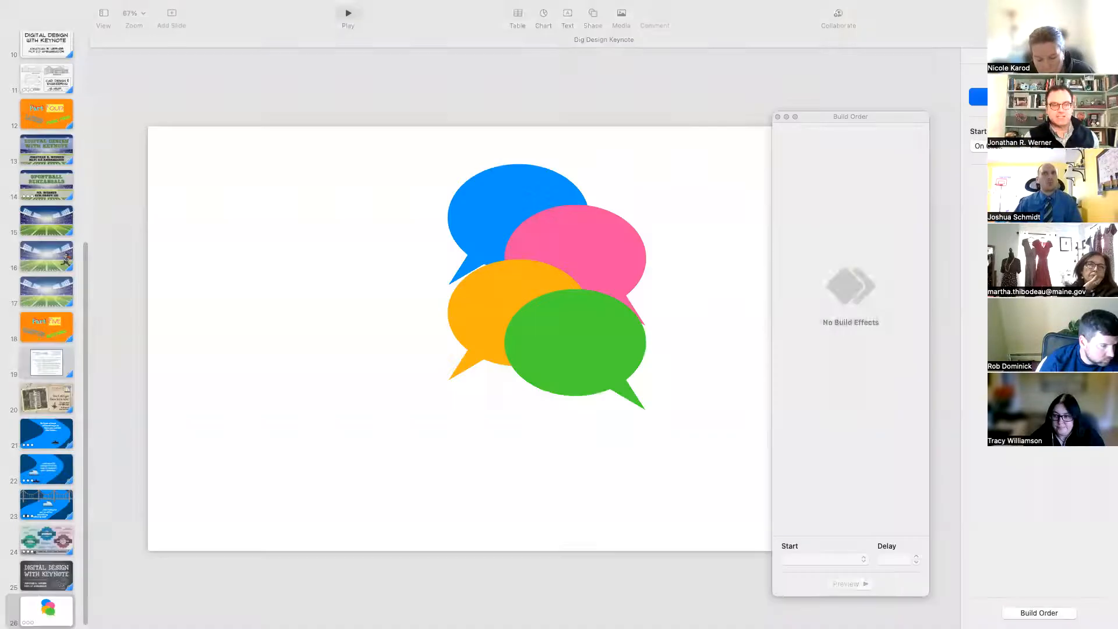
Duplicate the quote bubble slide at the end of the deck
{"action": "left_click", "coordinate": [46, 603]}
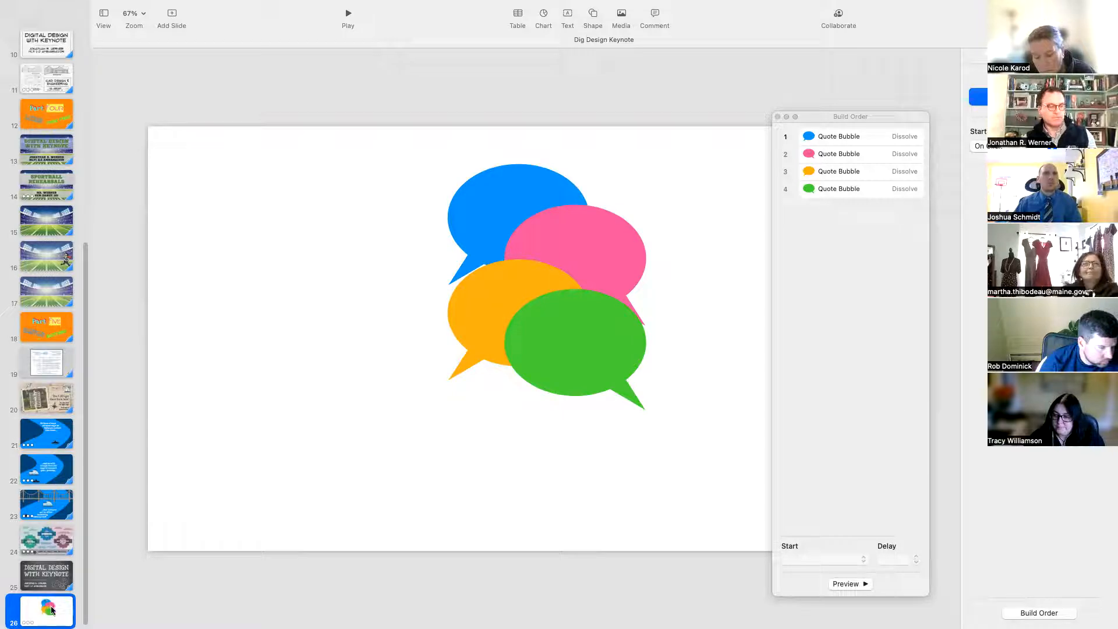
{"action": "right_click", "coordinate": [51, 609]}
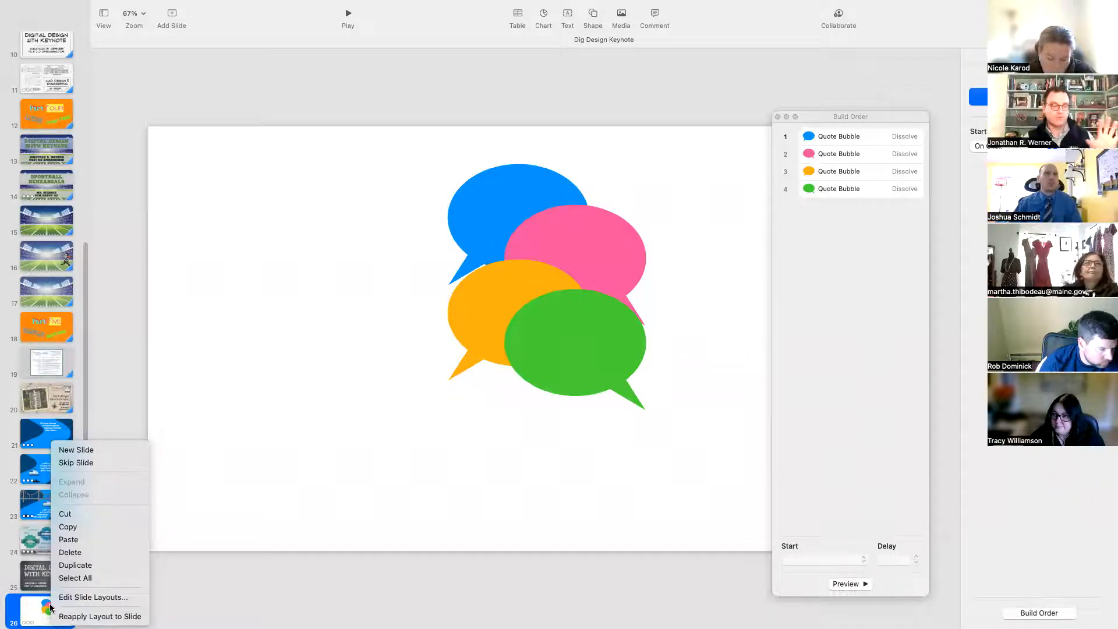
{"action": "left_click", "coordinate": [75, 565]}
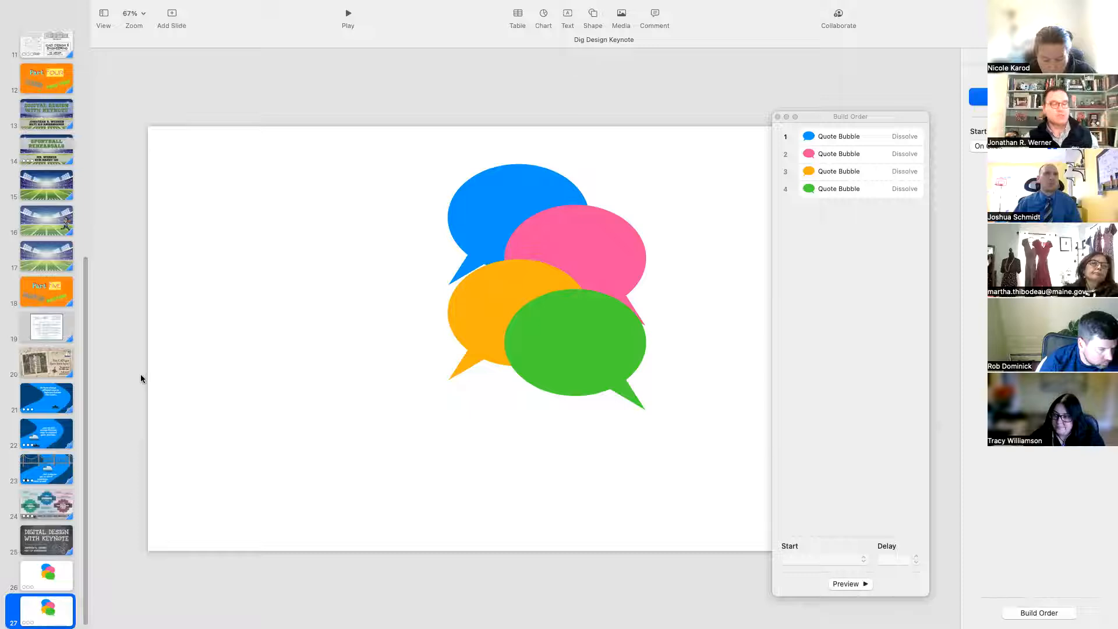
Flip the pink and green bubbles horizontally on the duplicated slide so their tails point left
{"action": "left_click", "coordinate": [585, 353]}
{"action": "left_click", "coordinate": [627, 225], "text": "shift"}
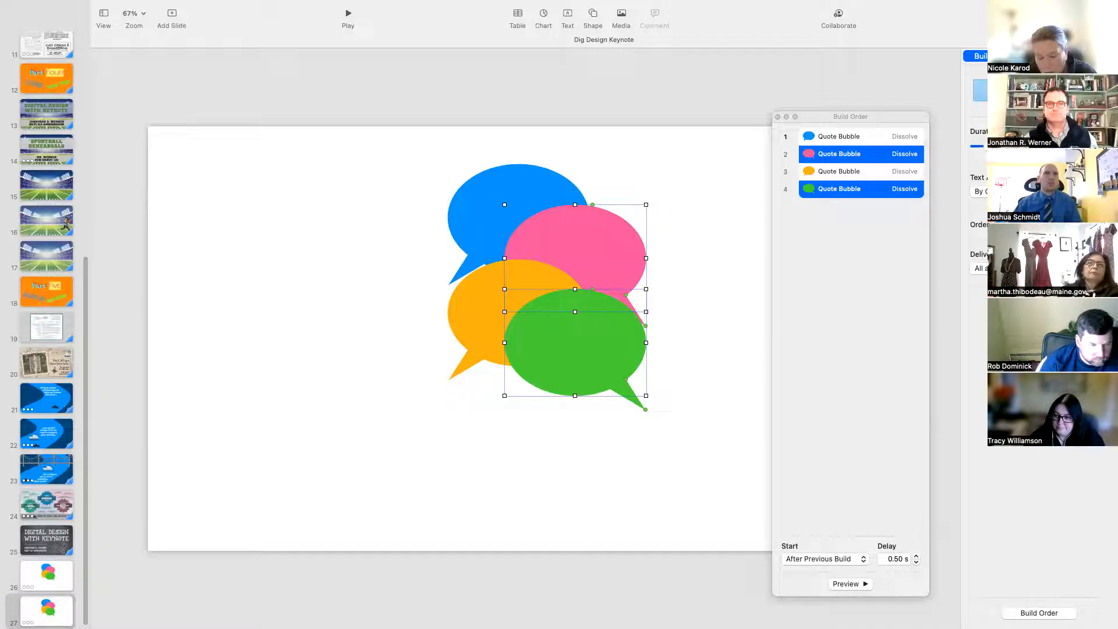
{"action": "left_click", "coordinate": [1039, 16]}
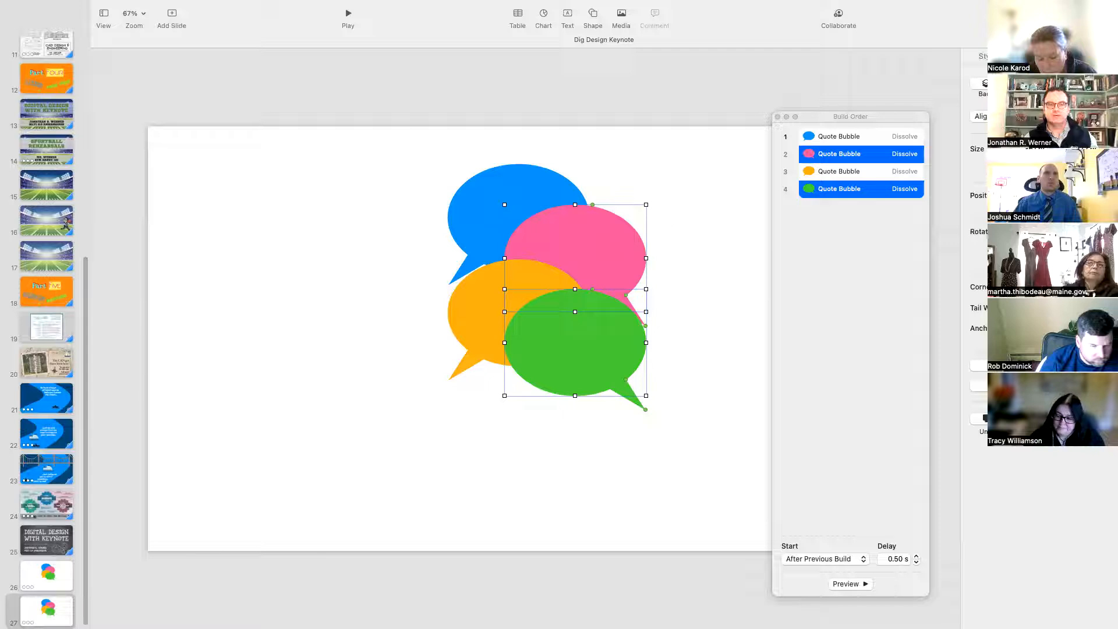
{"action": "left_click", "coordinate": [1077, 231]}
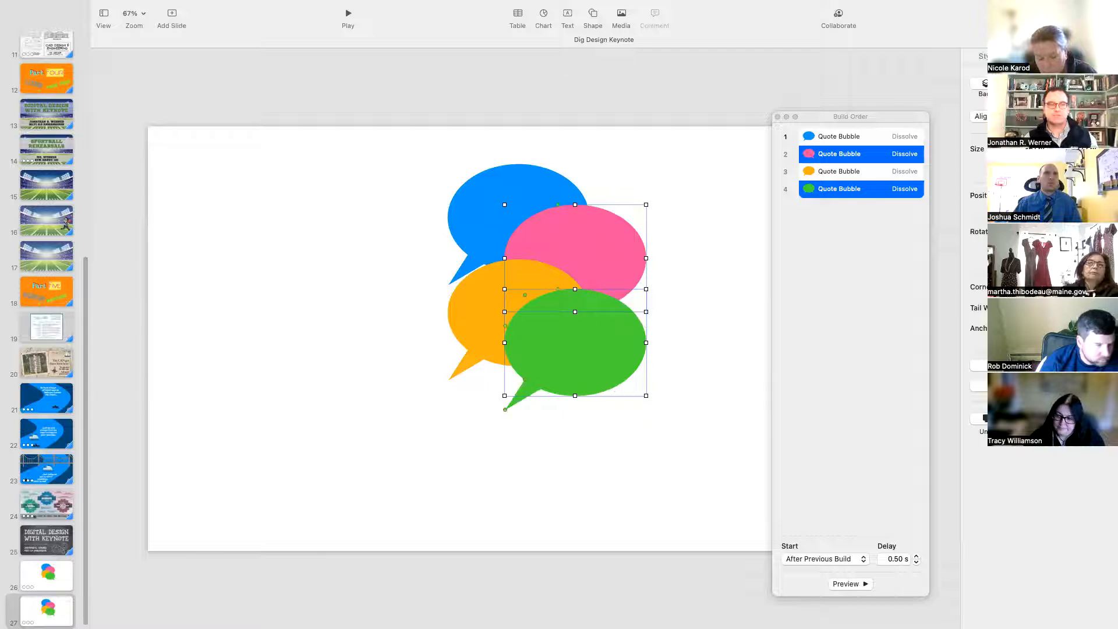
{"action": "left_click", "coordinate": [722, 169]}
Stack the pink, orange and green bubbles exactly on top of the blue bubble
{"action": "left_click", "coordinate": [502, 182]}
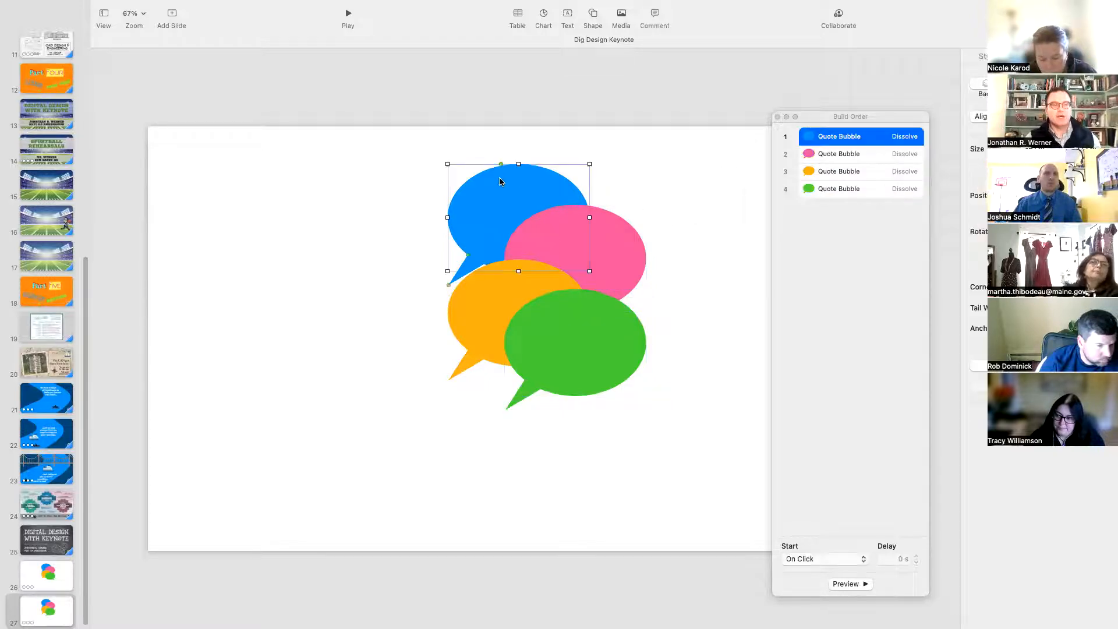
{"action": "left_click_drag", "start_coordinate": [627, 252], "coordinate": [564, 217]}
{"action": "left_click_drag", "start_coordinate": [527, 306], "coordinate": [563, 225]}
{"action": "left_click", "coordinate": [497, 279]}
{"action": "left_click_drag", "start_coordinate": [497, 278], "coordinate": [491, 196]}
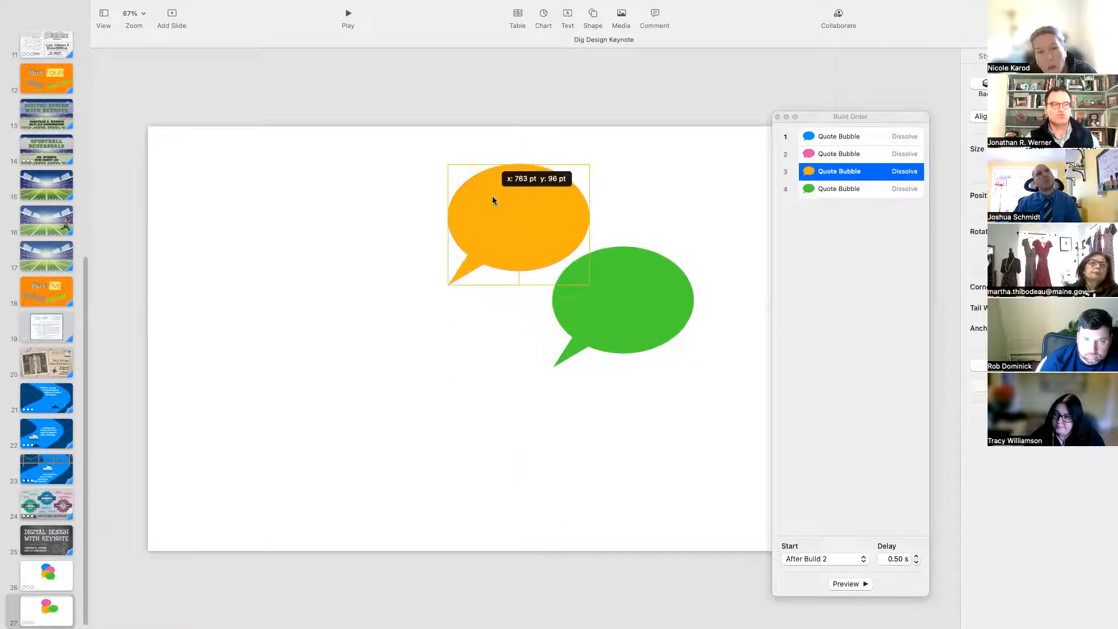
{"action": "left_click_drag", "start_coordinate": [615, 304], "coordinate": [512, 229]}
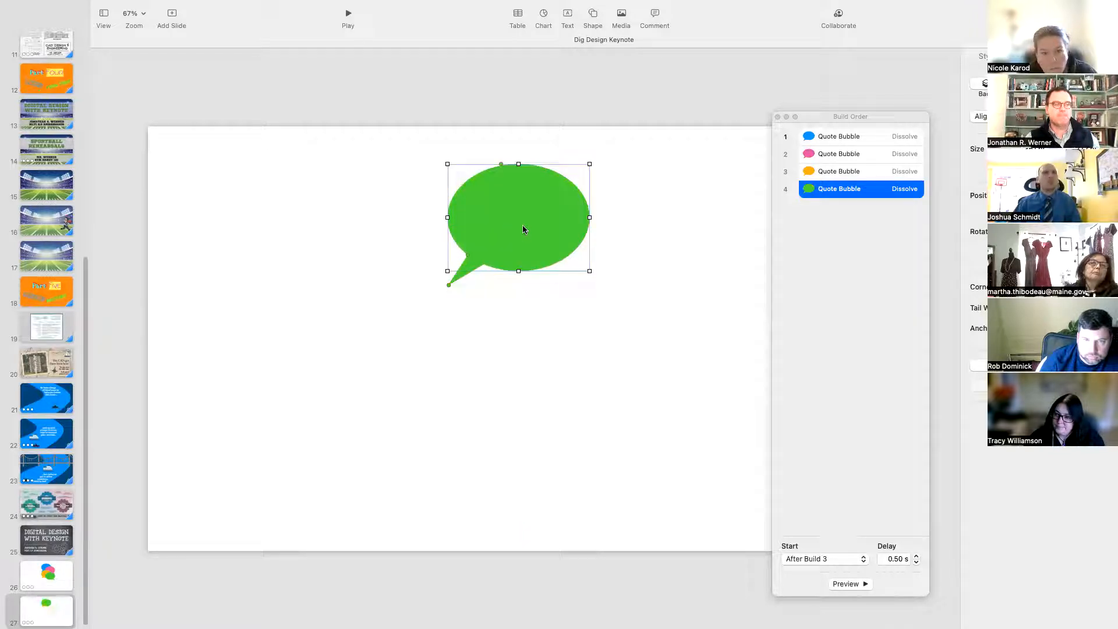
{"action": "left_click", "coordinate": [675, 212]}
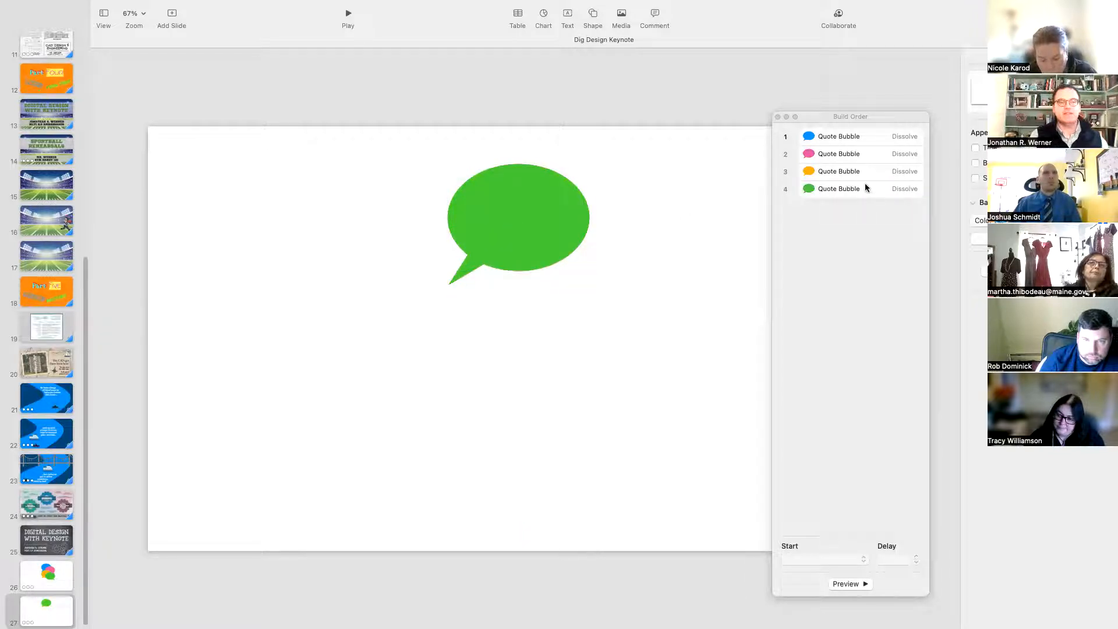
Delete all four Quote Bubble builds from the duplicated slide's build order
{"action": "left_click", "coordinate": [850, 138]}
{"action": "key", "text": "BackSpace"}
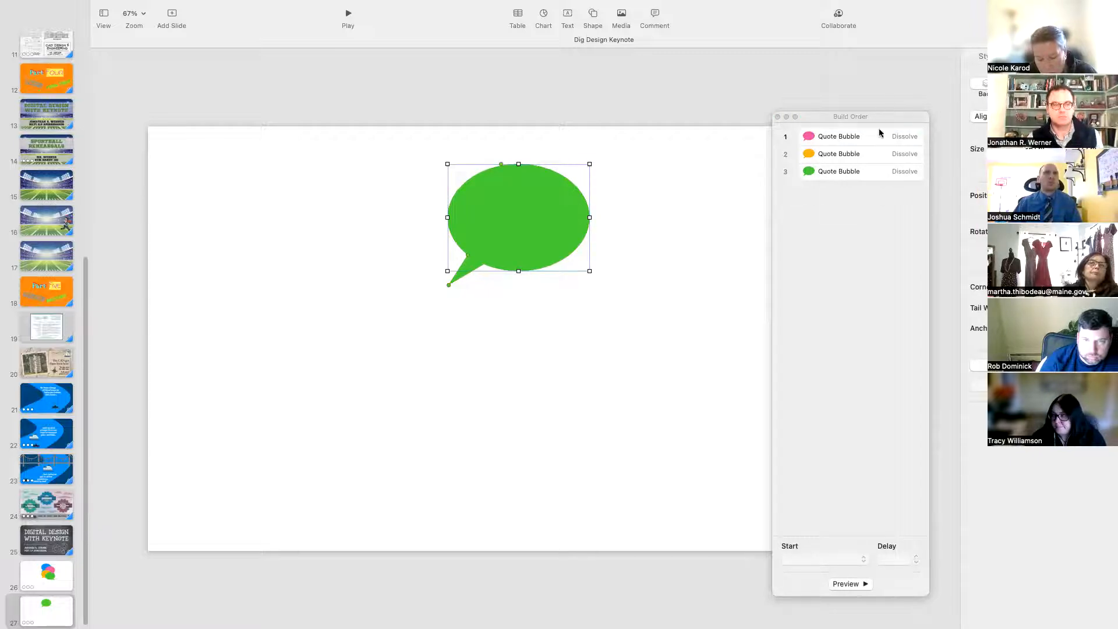
{"action": "left_click", "coordinate": [879, 138]}
{"action": "key", "text": "BackSpace"}
{"action": "left_click", "coordinate": [877, 140]}
{"action": "key", "text": "BackSpace"}
{"action": "left_click", "coordinate": [877, 140]}
{"action": "key", "text": "BackSpace"}
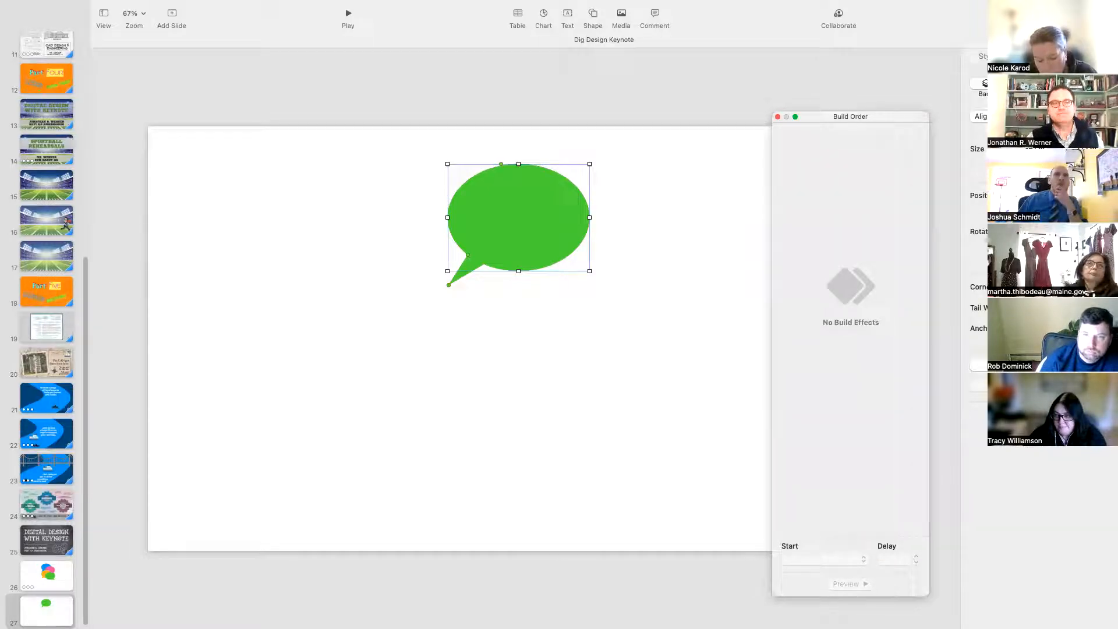
Add a Dissolve build-in effect to the green bubble on top of the stack
{"action": "left_click", "coordinate": [1065, 14]}
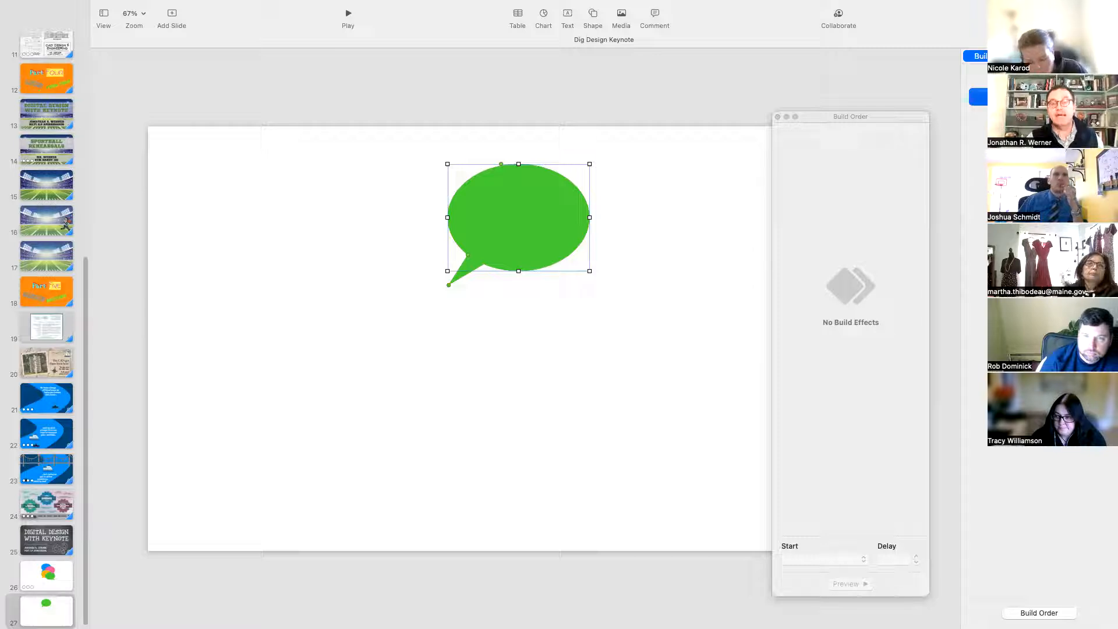
{"action": "left_click", "coordinate": [1039, 56]}
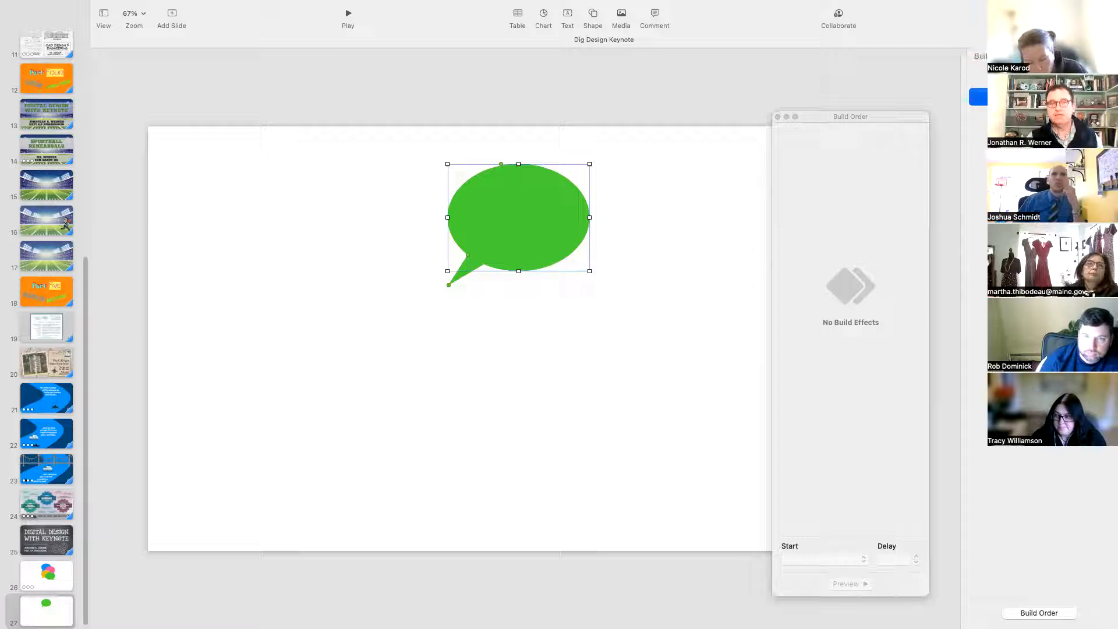
{"action": "left_click", "coordinate": [1039, 97]}
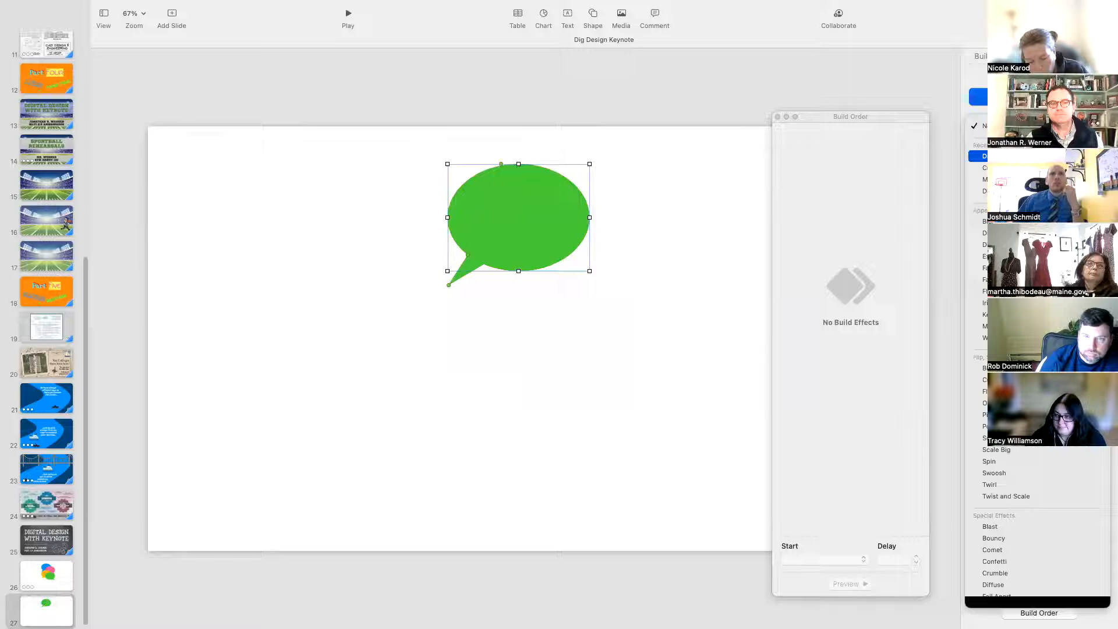
{"action": "left_click", "coordinate": [999, 156]}
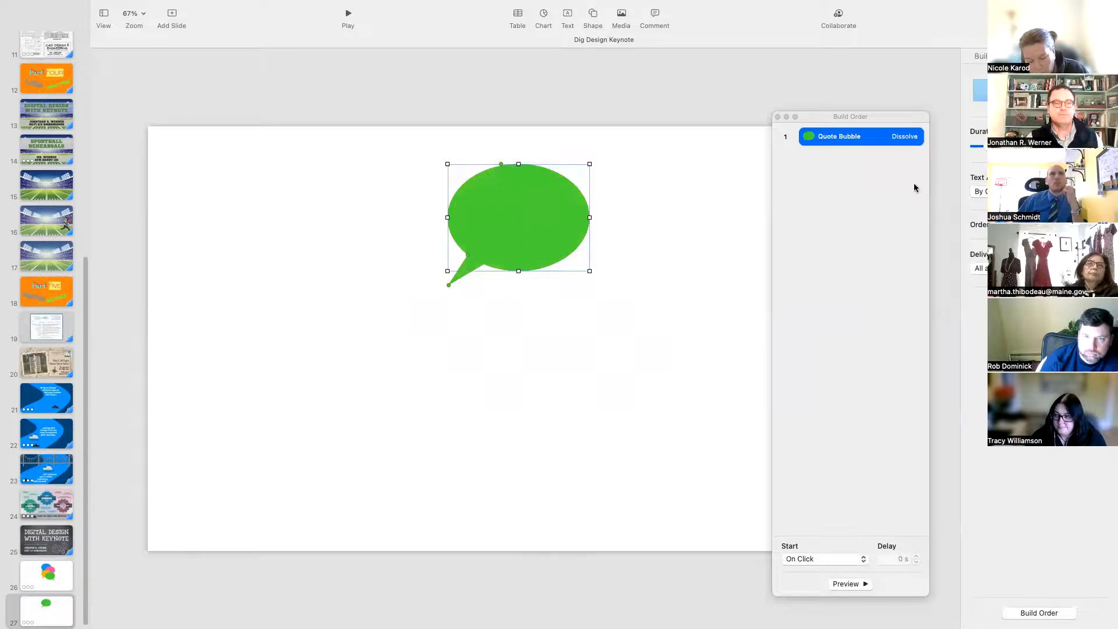
{"action": "left_click", "coordinate": [653, 202]}
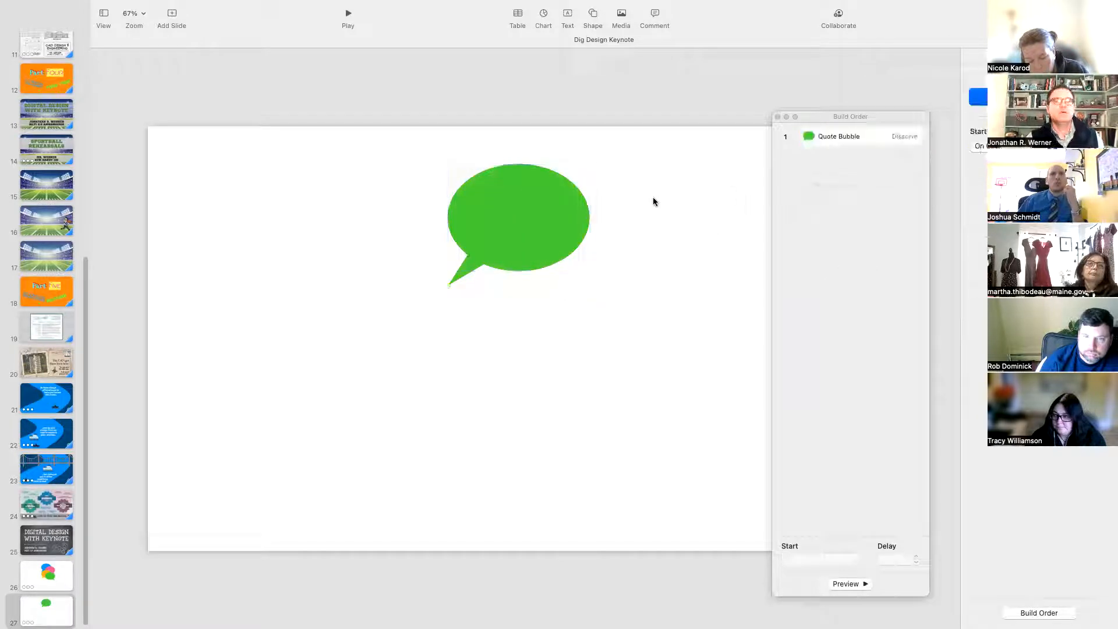
Select all four stacked bubbles together and apply a Dissolve build-in effect to them
{"action": "left_click_drag", "start_coordinate": [409, 161], "coordinate": [637, 312]}
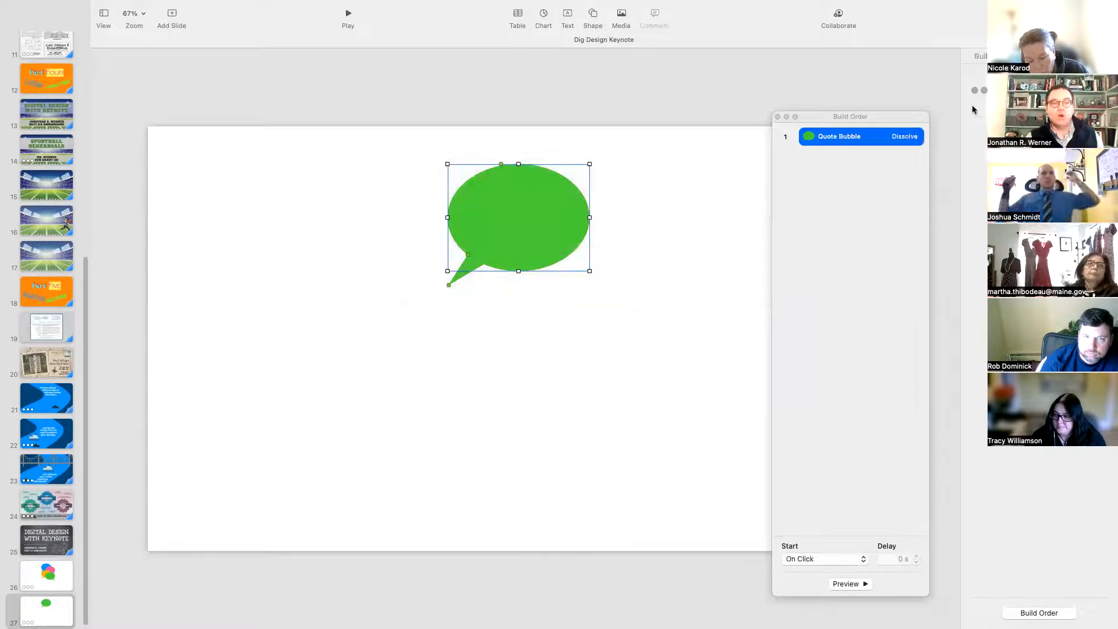
{"action": "left_click", "coordinate": [408, 153]}
{"action": "left_click_drag", "start_coordinate": [410, 155], "coordinate": [616, 303]}
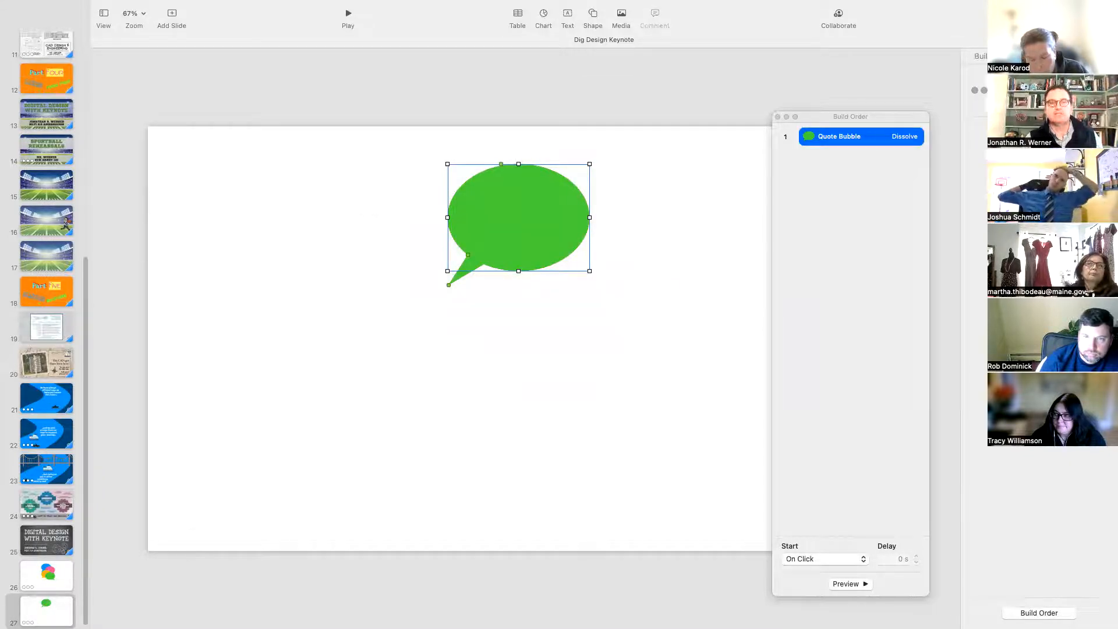
{"action": "left_click", "coordinate": [1039, 110]}
{"action": "left_click", "coordinate": [1002, 154]}
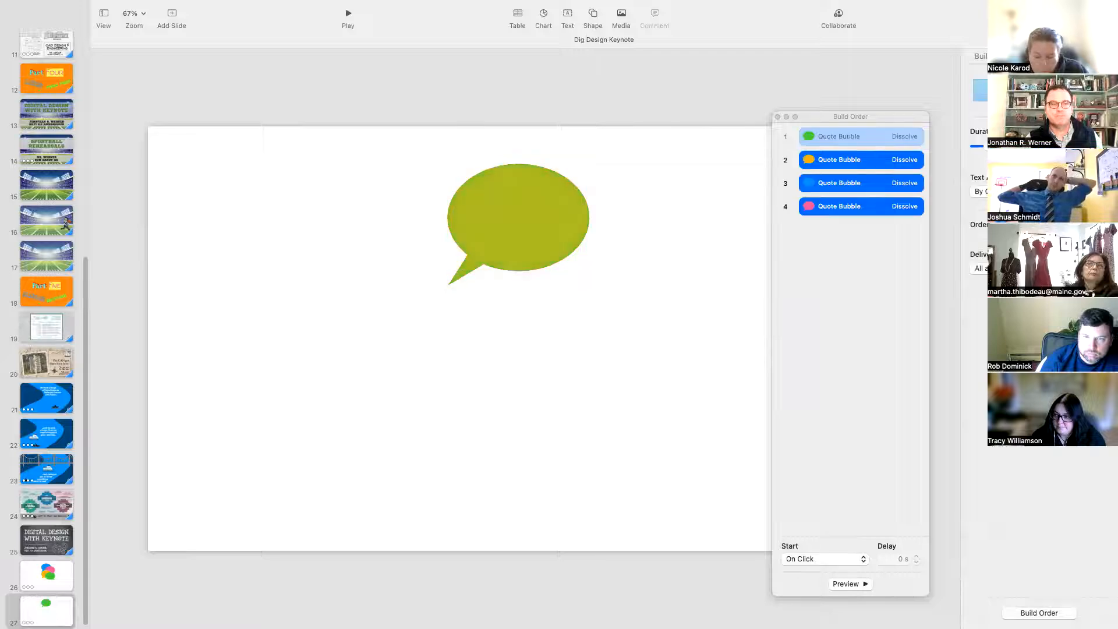
{"action": "left_click", "coordinate": [864, 262]}
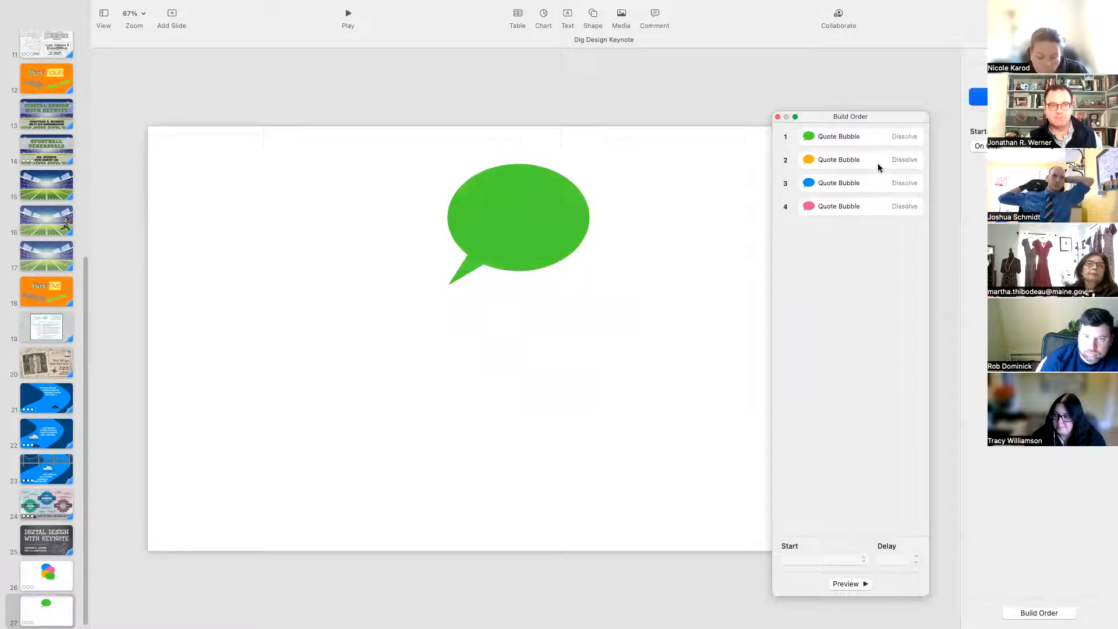
Set the orange bubble's build to start After Build 1, the blue After Build 2 and the pink After Build 3
{"action": "left_click", "coordinate": [878, 167]}
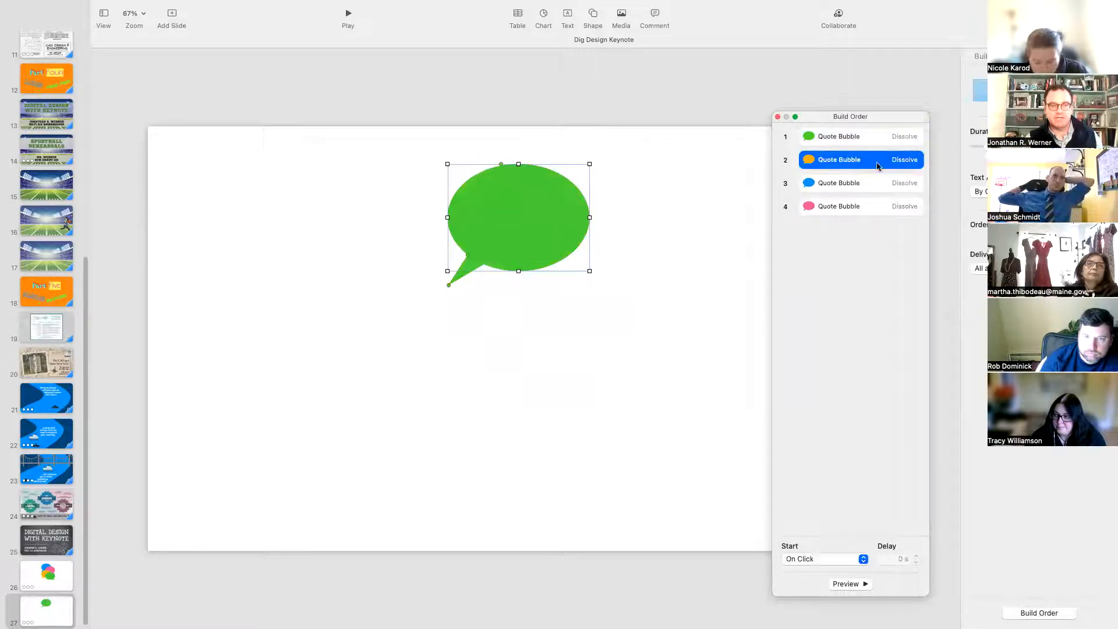
{"action": "left_click", "coordinate": [831, 560]}
{"action": "left_click", "coordinate": [830, 585]}
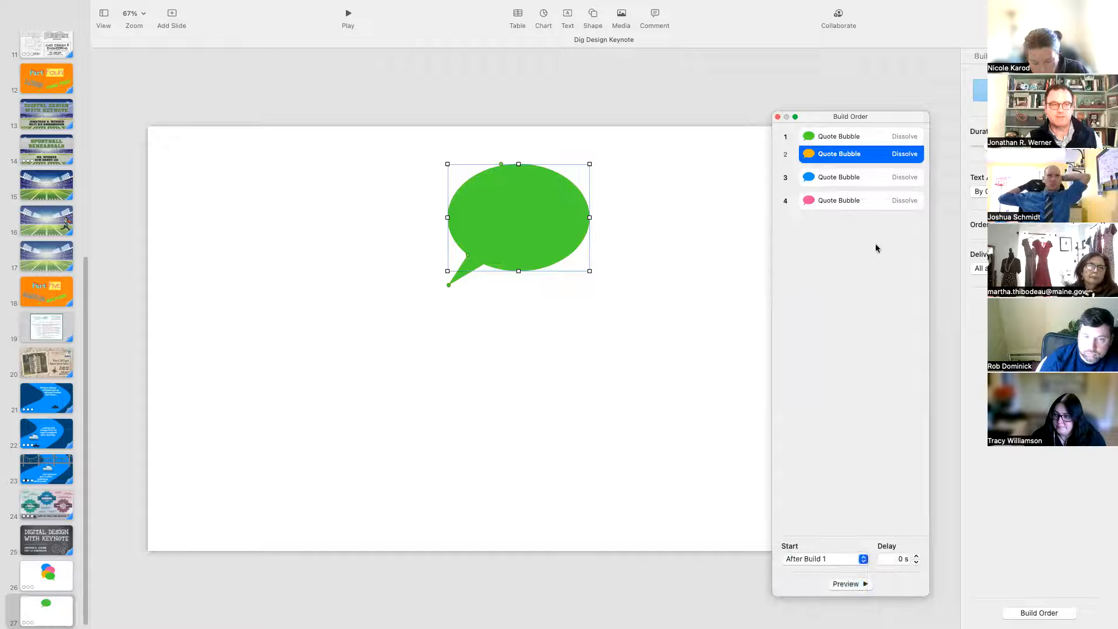
{"action": "left_click", "coordinate": [867, 181]}
{"action": "left_click", "coordinate": [808, 560]}
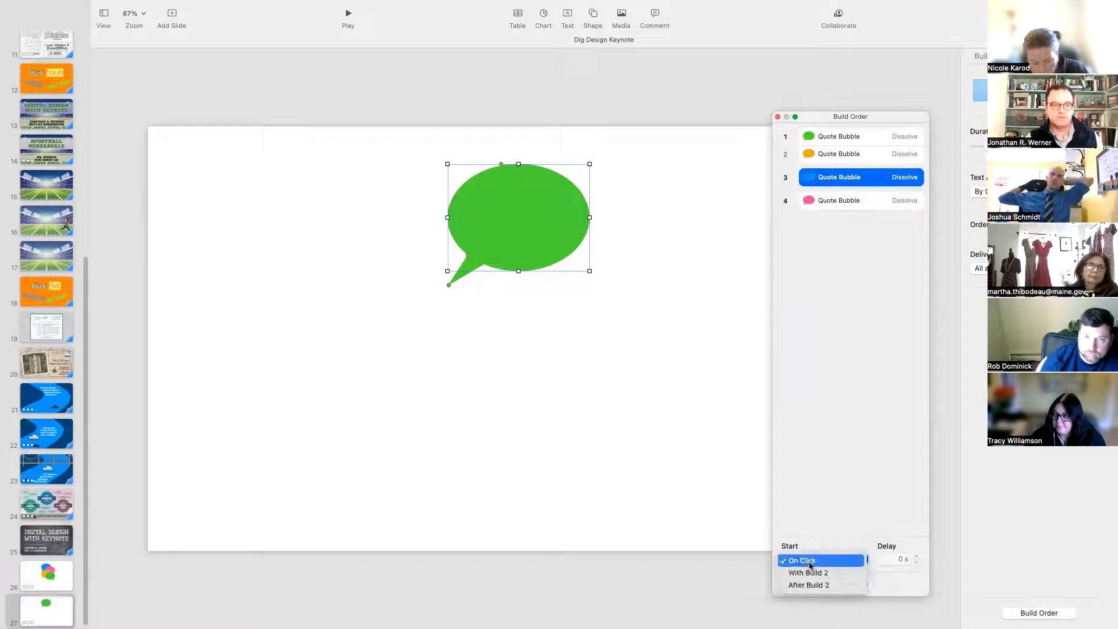
{"action": "left_click", "coordinate": [821, 584]}
{"action": "left_click", "coordinate": [850, 195]}
{"action": "left_click", "coordinate": [836, 557]}
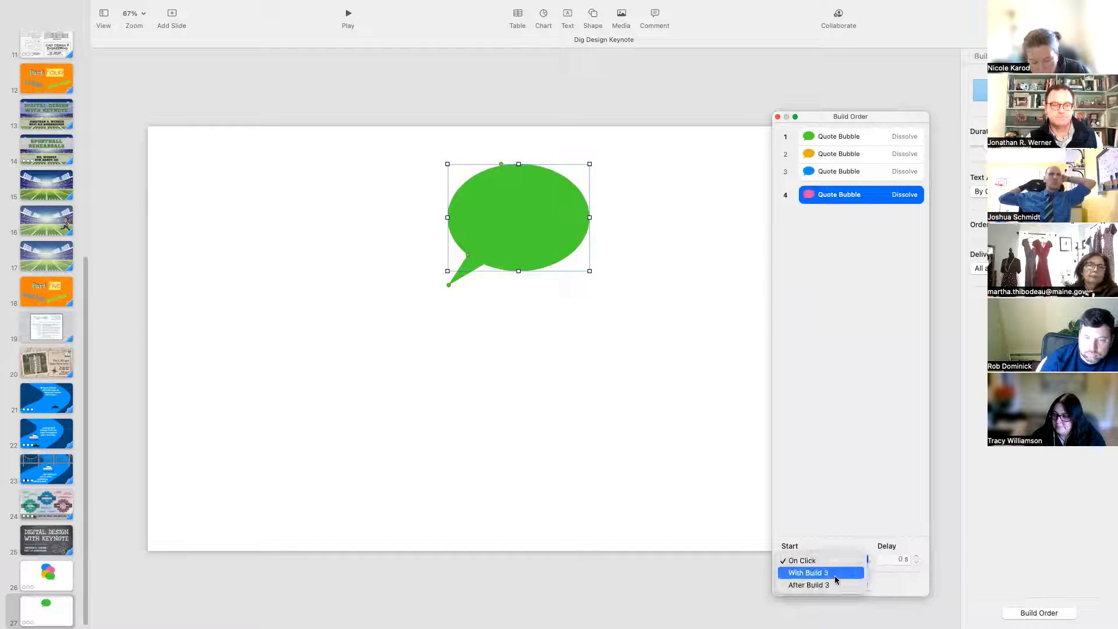
{"action": "left_click", "coordinate": [818, 571]}
Check the orange bubble's build start, and play the stacked bubble slide to watch its builds
{"action": "left_click", "coordinate": [846, 154]}
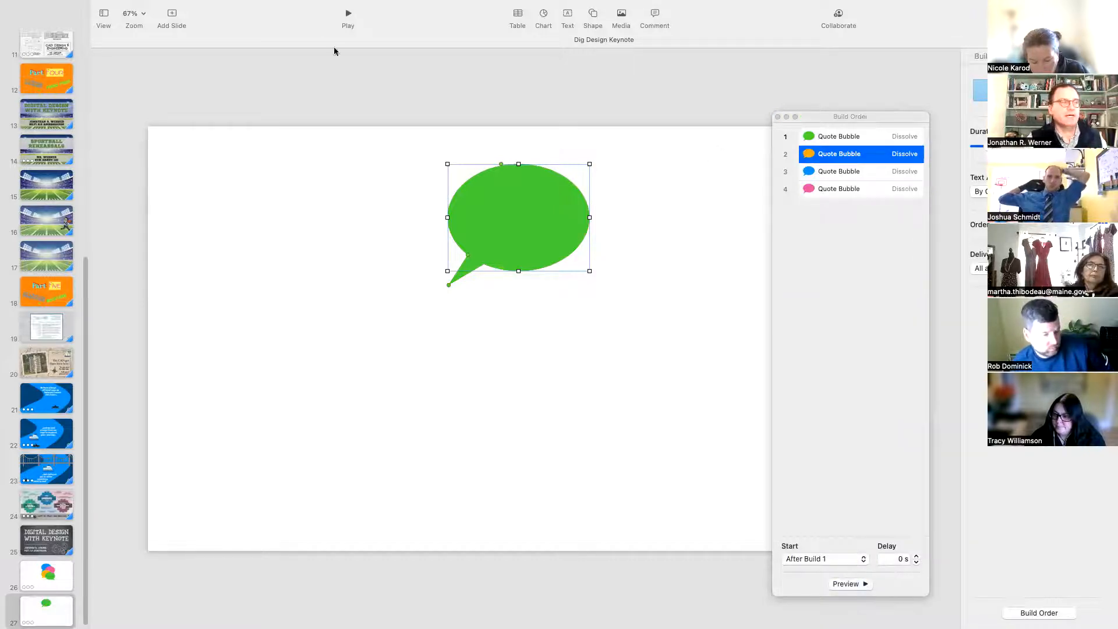
{"action": "left_click", "coordinate": [348, 14]}
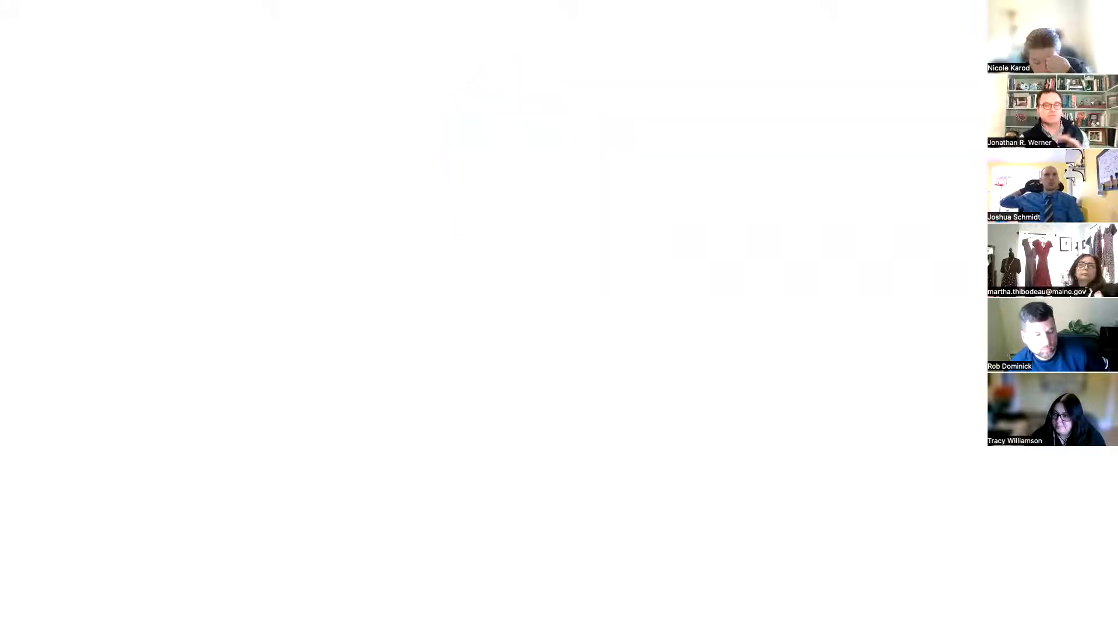
{"action": "key", "text": "Escape"}
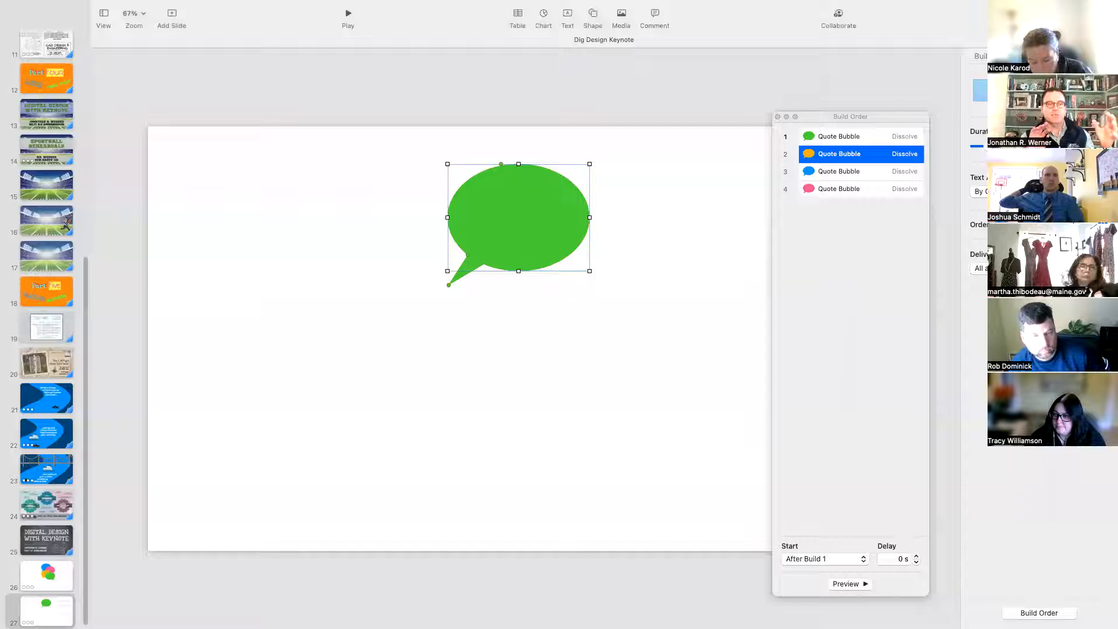
Spread the stacked bubbles apart, with orange at the lower left, green below, and pink partly overlapping the blue one
{"action": "left_click_drag", "start_coordinate": [551, 232], "coordinate": [342, 329]}
{"action": "left_click", "coordinate": [536, 215]}
{"action": "left_click_drag", "start_coordinate": [503, 242], "coordinate": [678, 264]}
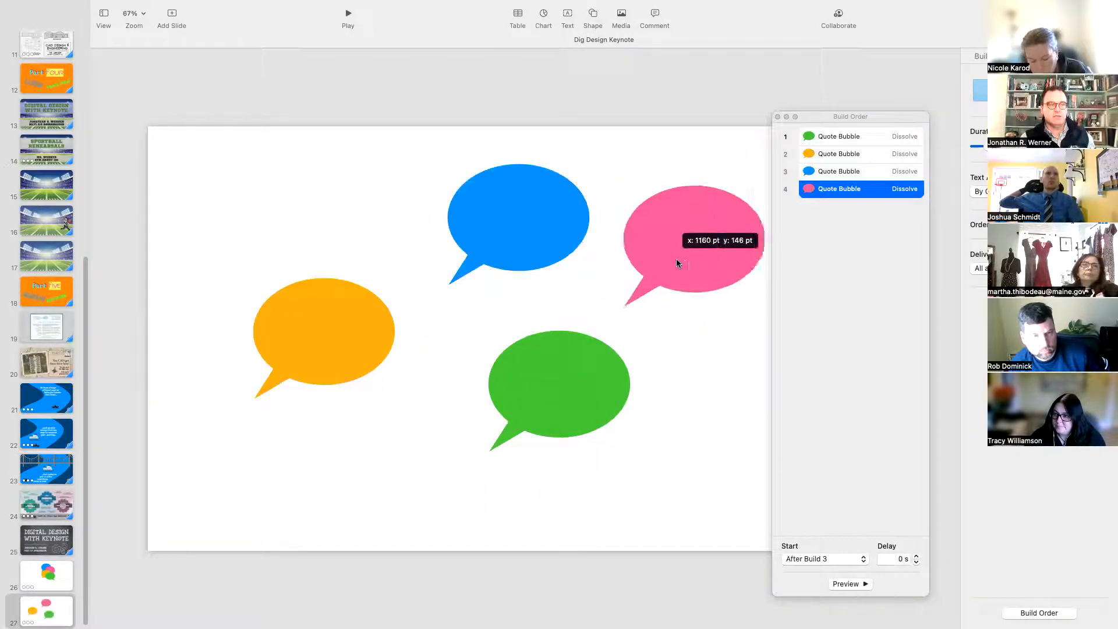
{"action": "left_click_drag", "start_coordinate": [738, 236], "coordinate": [551, 227]}
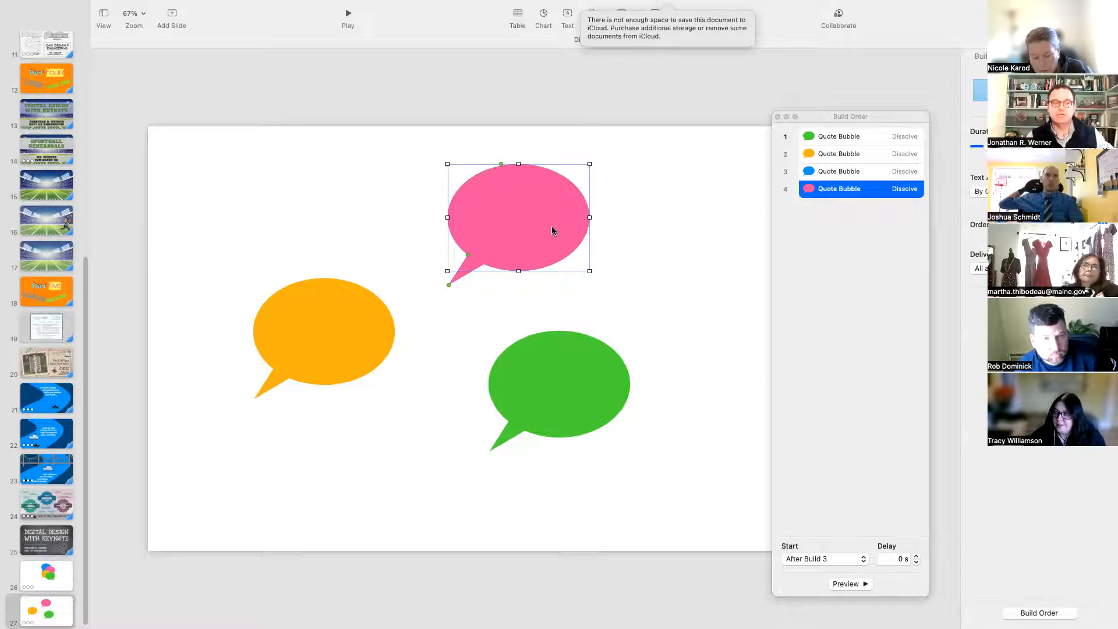
{"action": "left_click", "coordinate": [644, 274]}
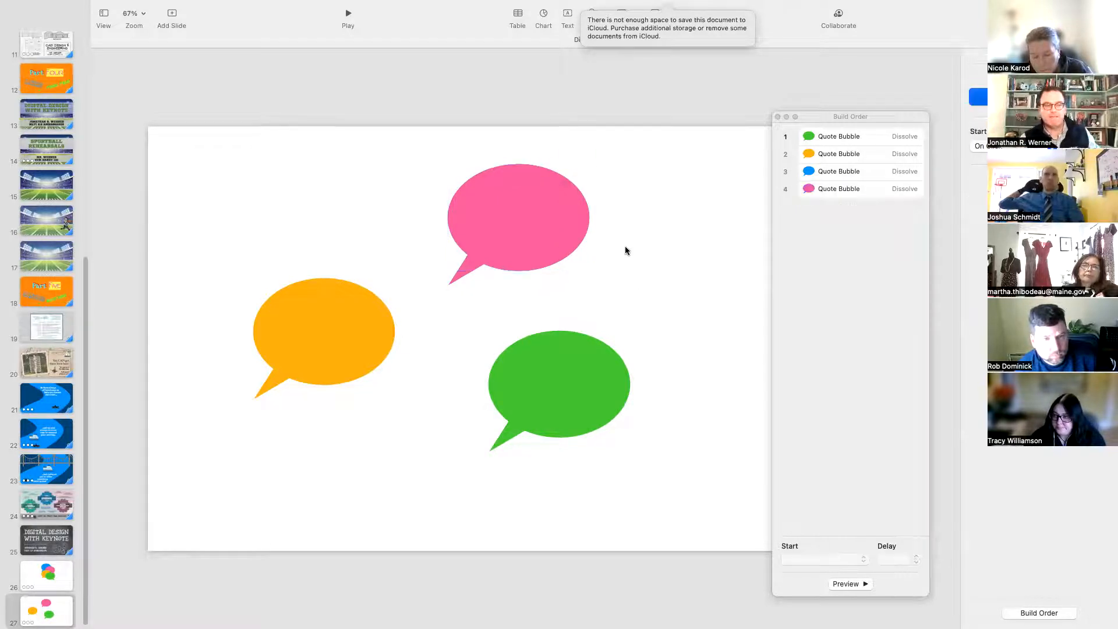
{"action": "left_click_drag", "start_coordinate": [520, 194], "coordinate": [610, 231]}
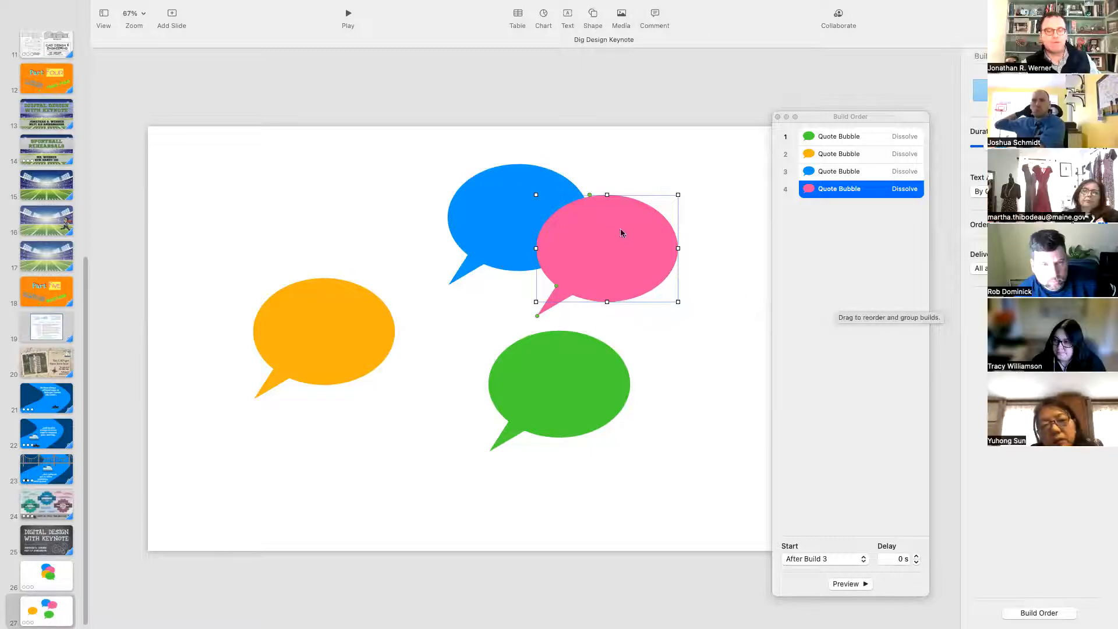
Select all four bubbles and increase their width together, keeping their height
{"action": "left_click_drag", "start_coordinate": [224, 154], "coordinate": [706, 480]}
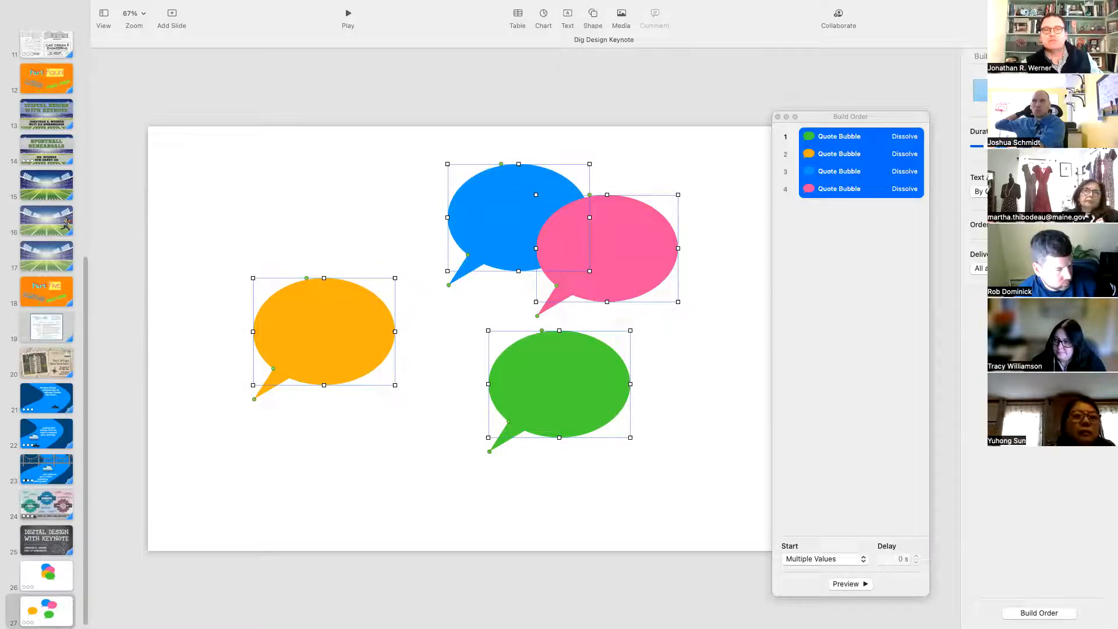
{"action": "left_click", "coordinate": [1023, 17]}
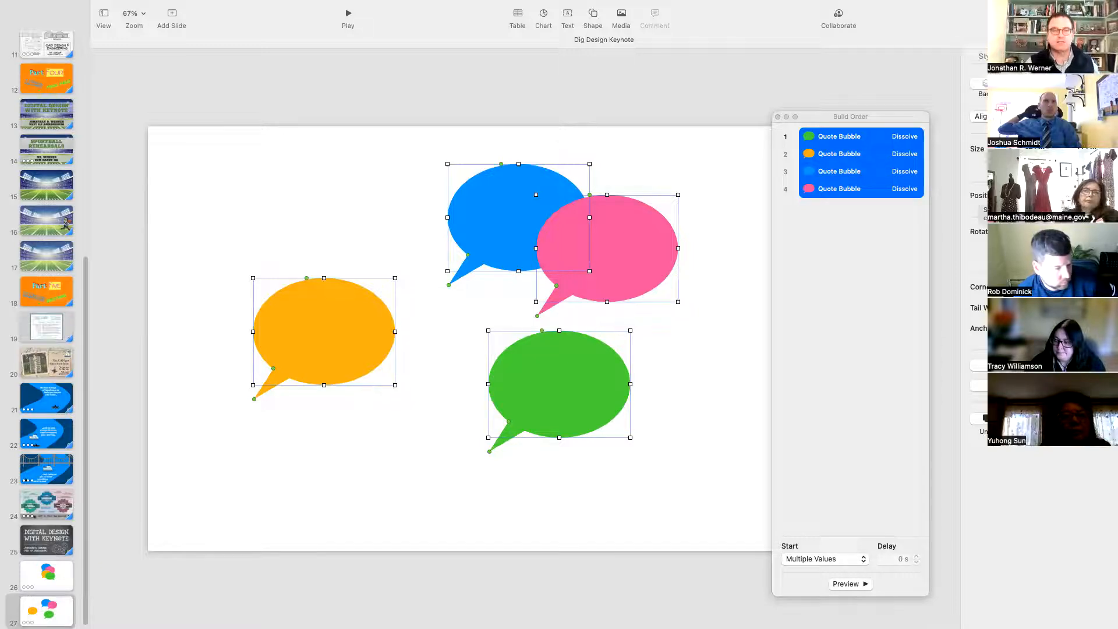
{"action": "key", "text": "Return"}
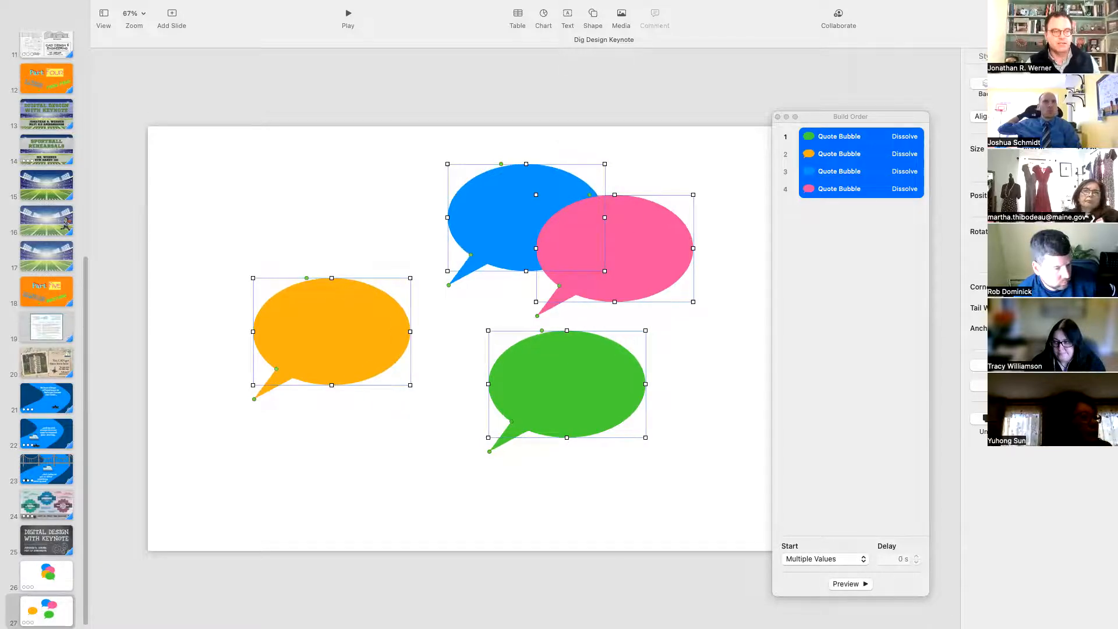
Increase the height of all four selected bubbles together, and set their shared position to 500 so they stack exactly
{"action": "key", "text": "Return"}
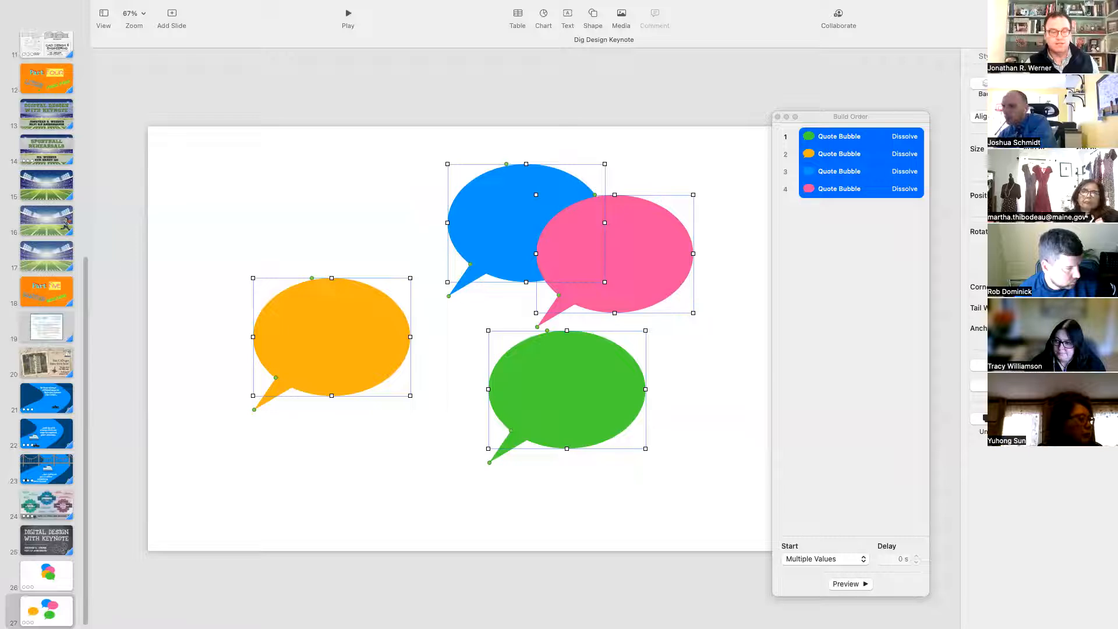
{"action": "key", "text": "Tab"}
{"action": "type", "text": "500"}
{"action": "key", "text": "Return"}
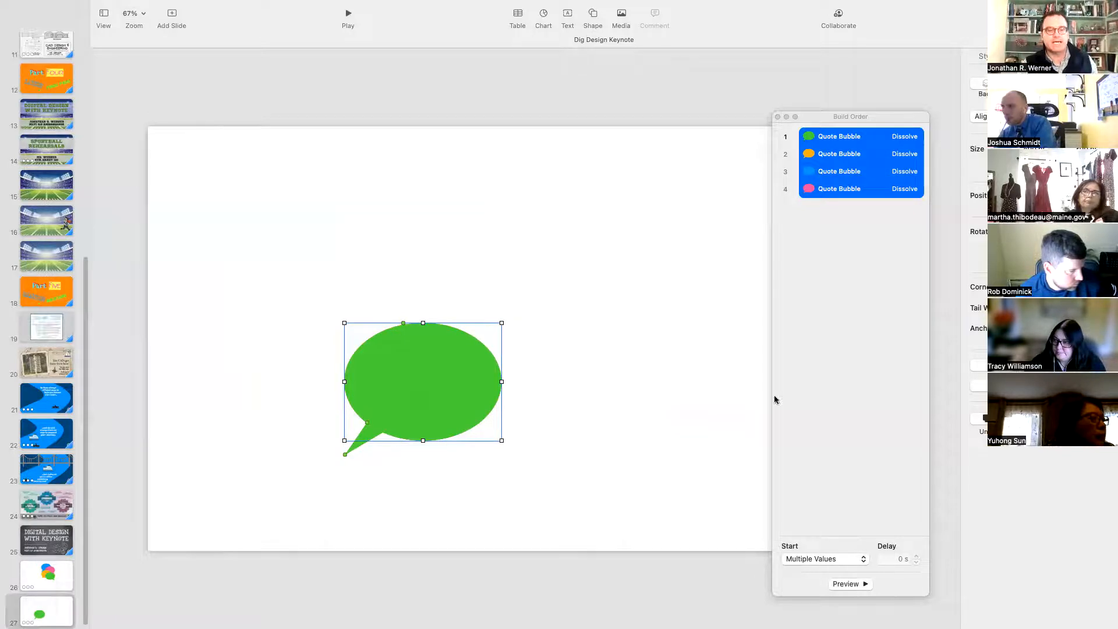
{"action": "left_click", "coordinate": [653, 332]}
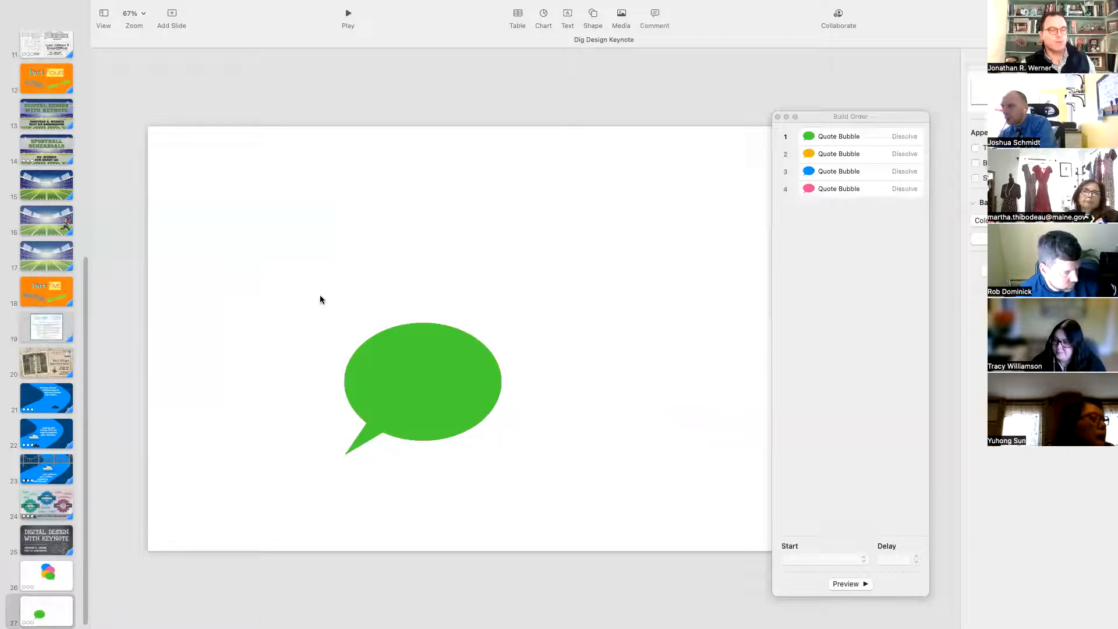
Select the whole stack of bubbles and move it to the middle of the slide
{"action": "left_click_drag", "start_coordinate": [319, 296], "coordinate": [481, 490]}
{"action": "left_click_drag", "start_coordinate": [436, 392], "coordinate": [520, 347]}
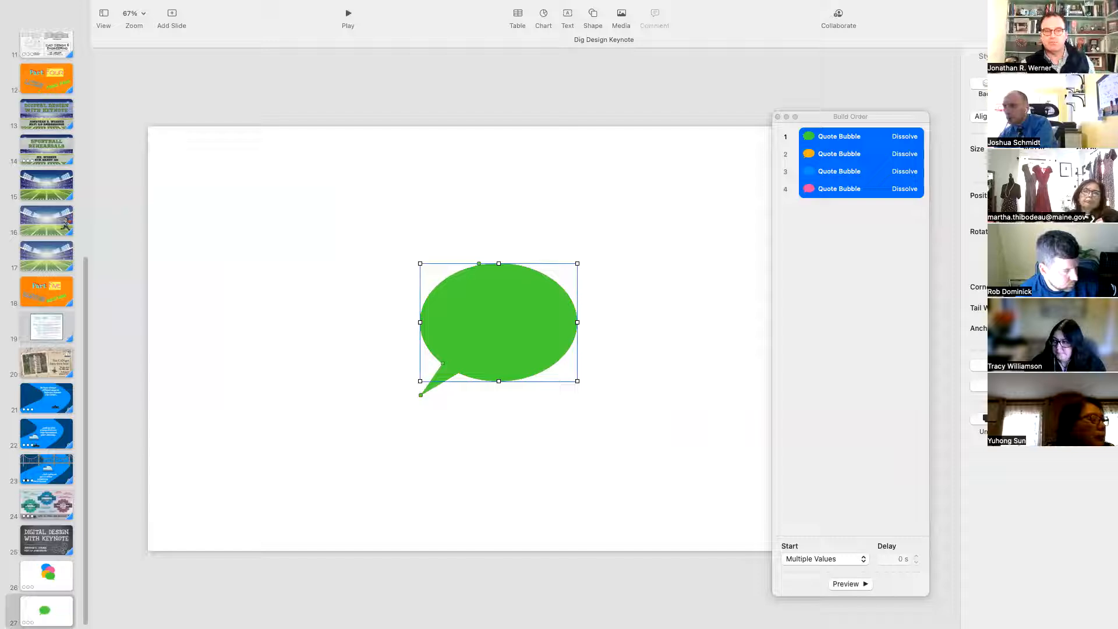
{"action": "left_click", "coordinate": [733, 197]}
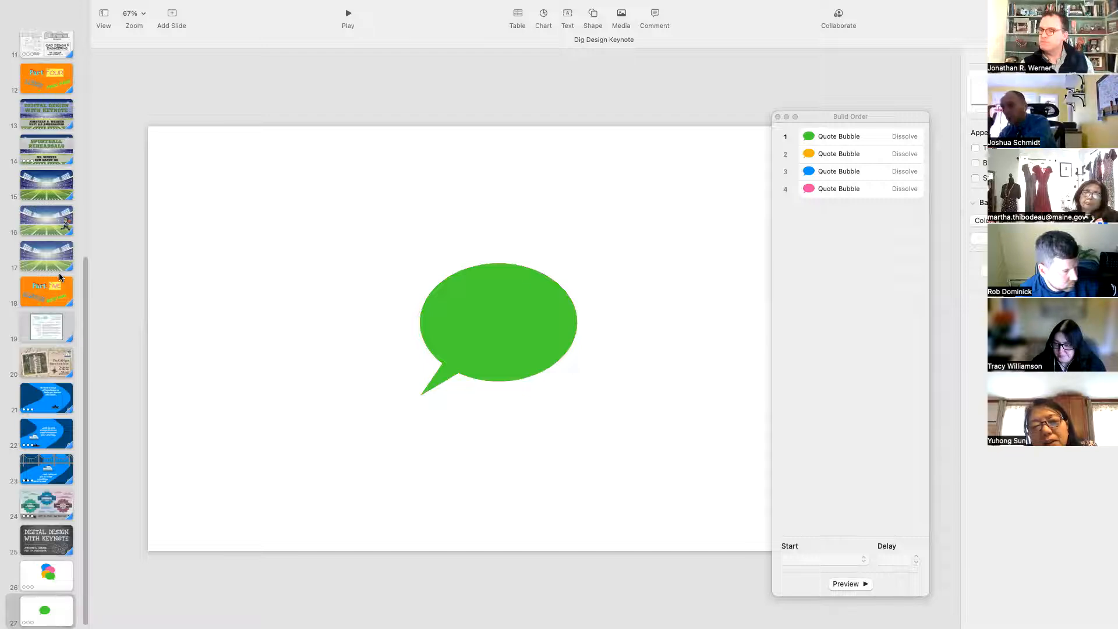
Insert an enlarged crown from the Objects shapes beside the green bubble to try breaking it apart, and delete it
{"action": "right_click", "coordinate": [484, 315]}
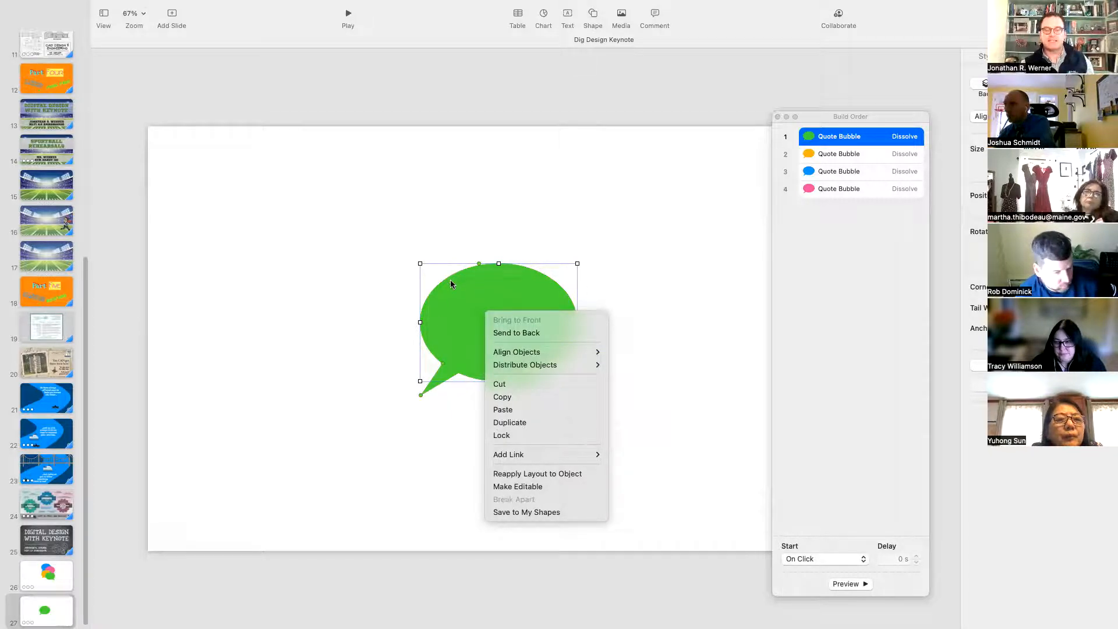
{"action": "left_click", "coordinate": [517, 209]}
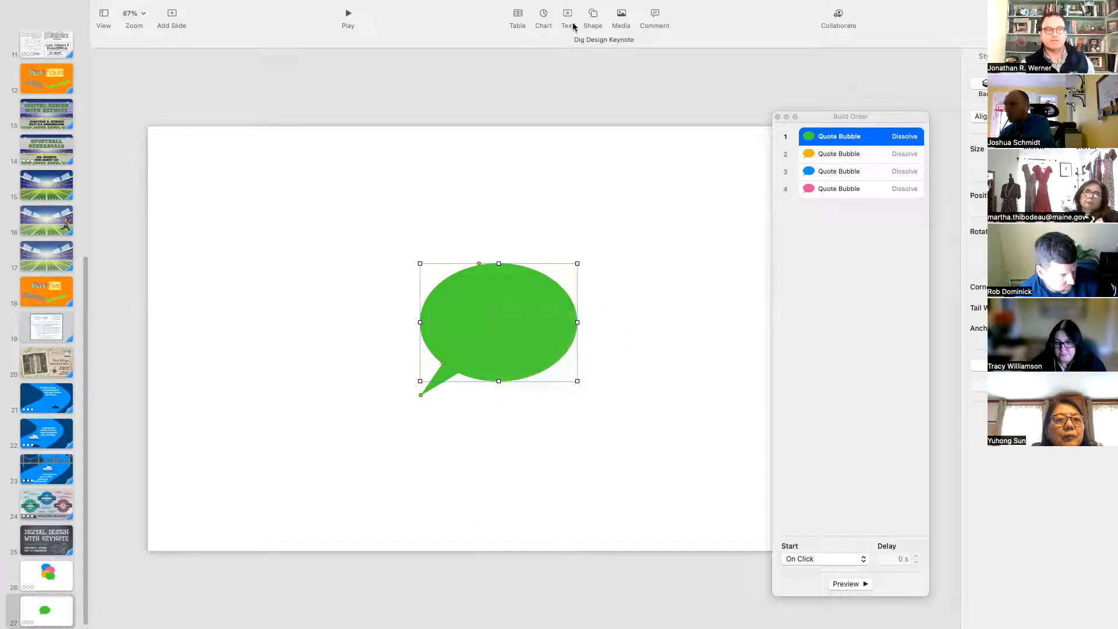
{"action": "left_click", "coordinate": [594, 15]}
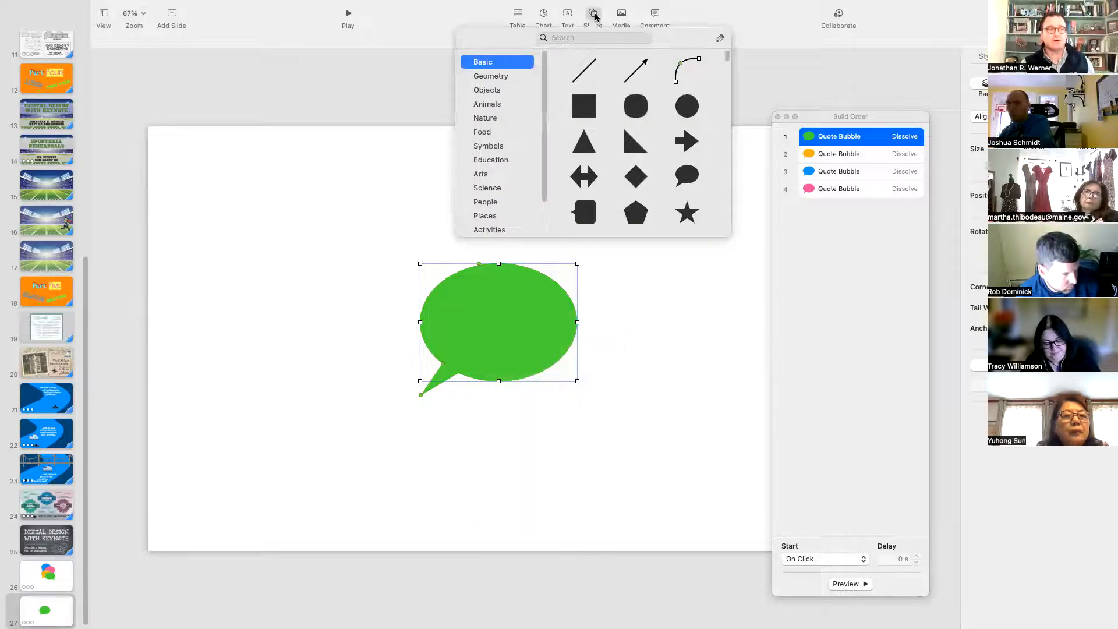
{"action": "scroll", "coordinate": [641, 178], "scroll_direction": "down", "scroll_amount": 10}
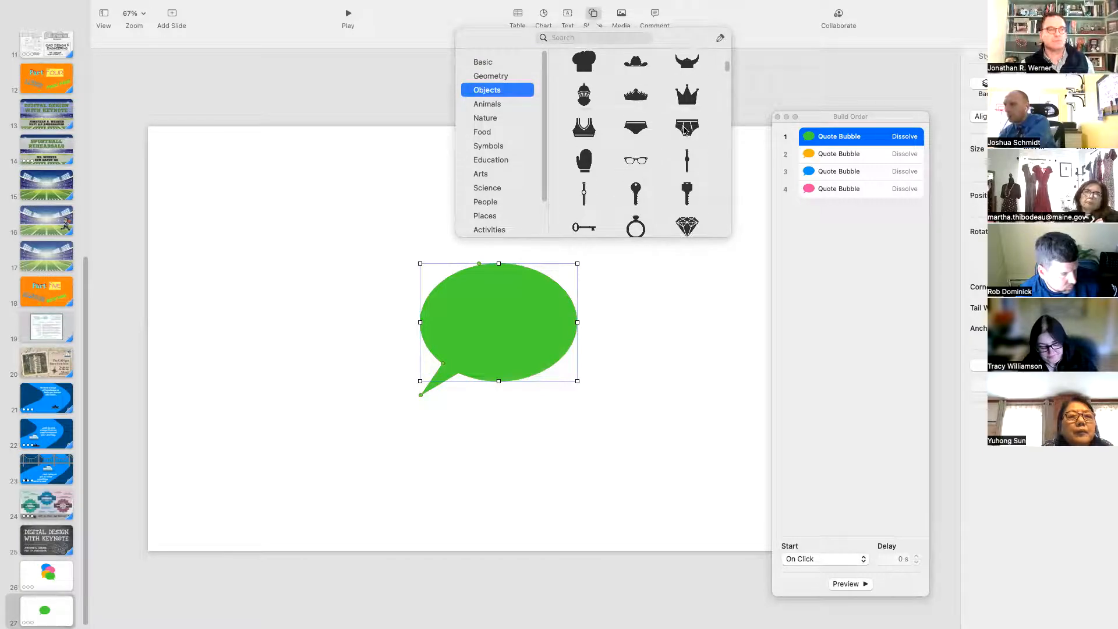
{"action": "left_click", "coordinate": [688, 96]}
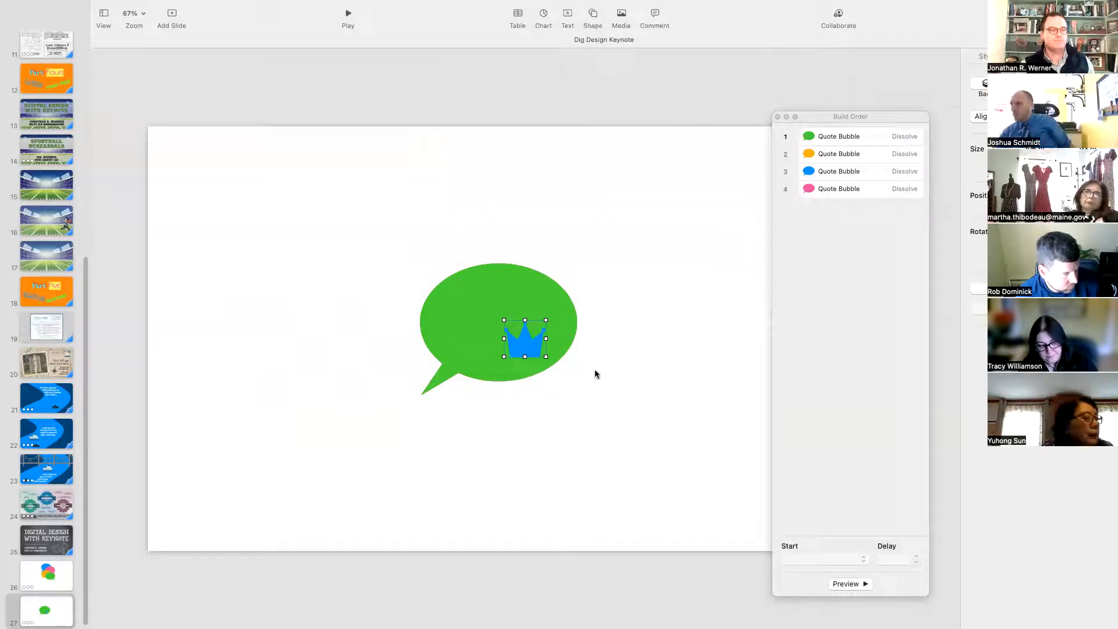
{"action": "left_click_drag", "start_coordinate": [545, 356], "coordinate": [675, 466]}
{"action": "left_click_drag", "start_coordinate": [597, 427], "coordinate": [649, 294]}
{"action": "right_click", "coordinate": [652, 298]}
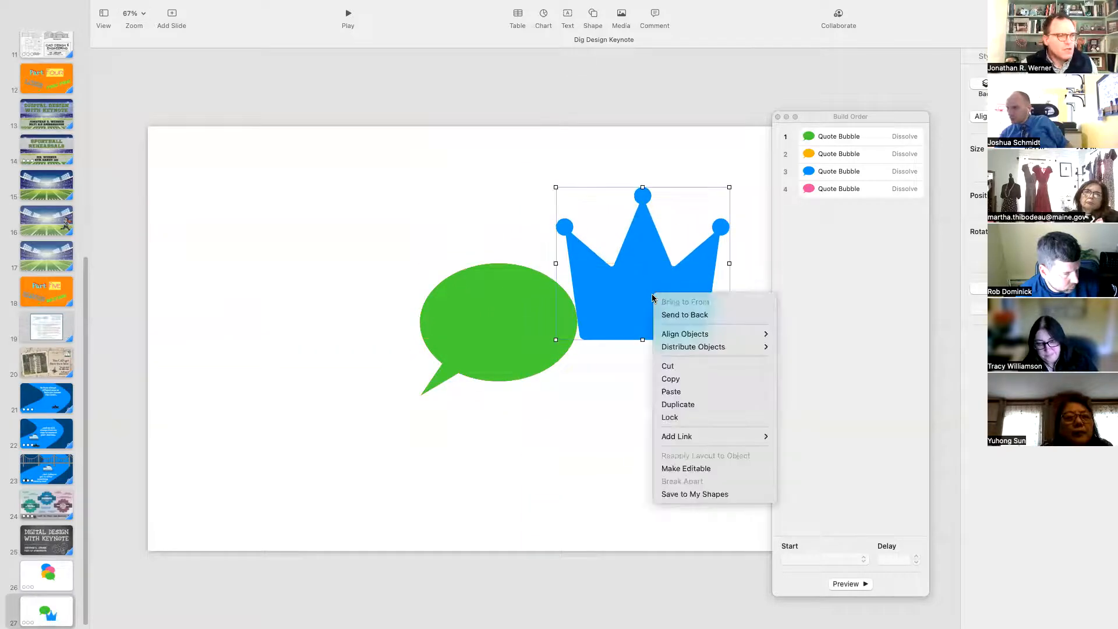
{"action": "left_click", "coordinate": [596, 95]}
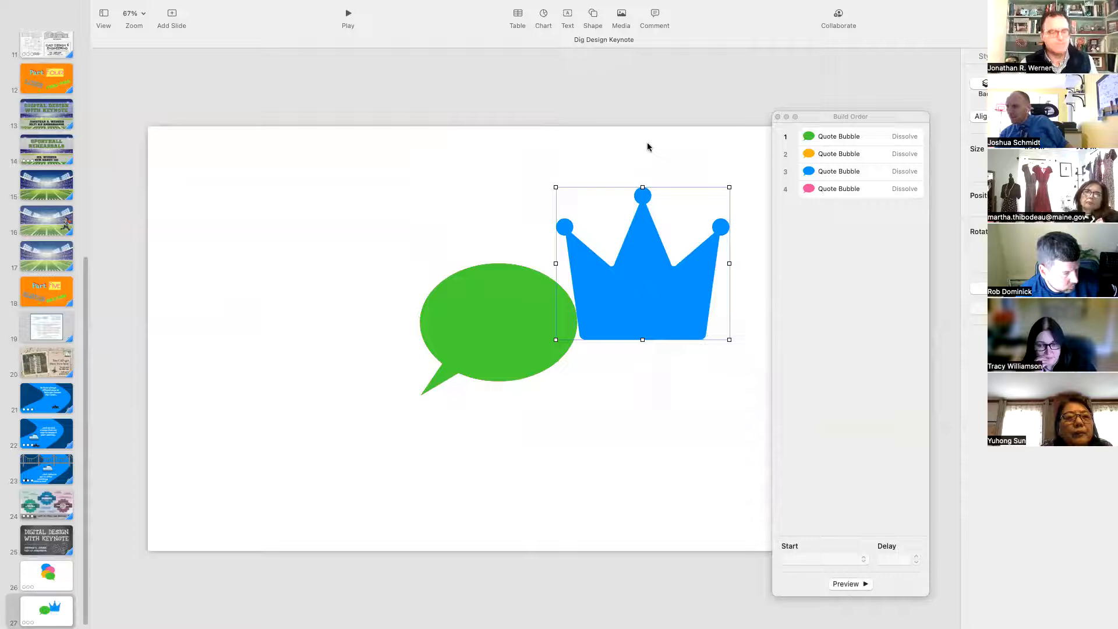
{"action": "key", "text": "Delete"}
Insert a mitten from the Objects shapes, enlarge it beside the green bubble, and break it apart into separate pieces
{"action": "left_click", "coordinate": [593, 17]}
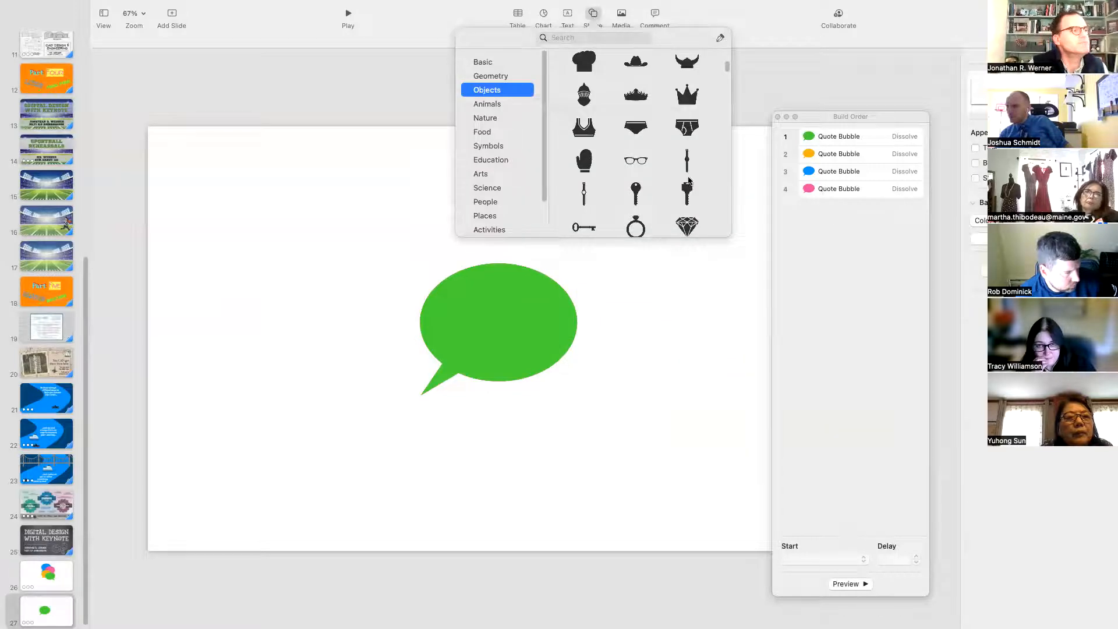
{"action": "left_click", "coordinate": [585, 161]}
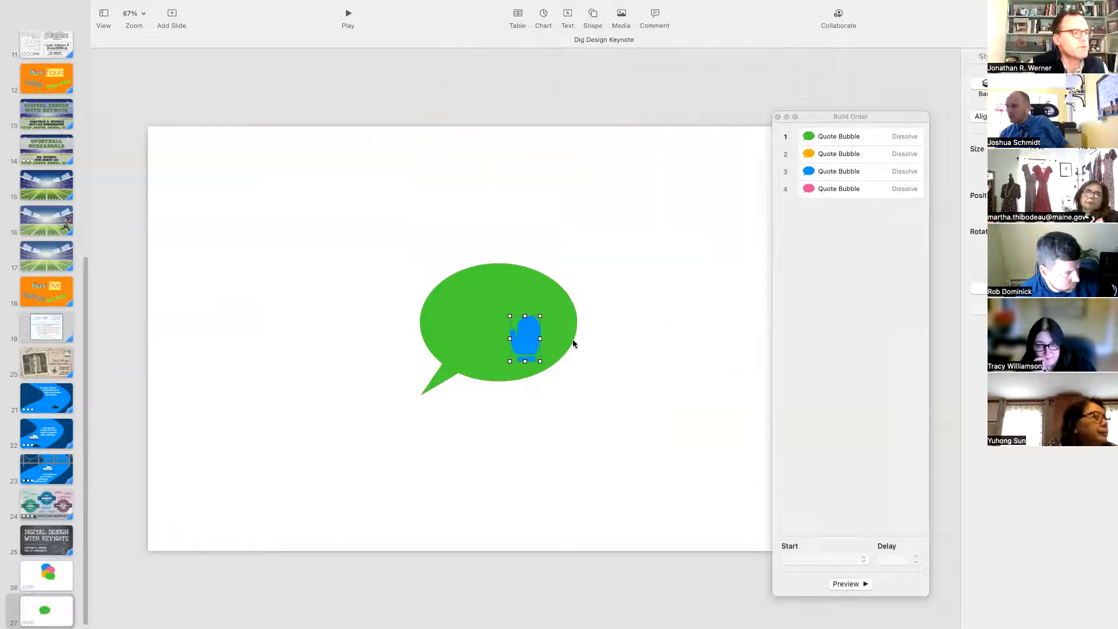
{"action": "left_click_drag", "start_coordinate": [539, 360], "coordinate": [654, 464]}
{"action": "left_click_drag", "start_coordinate": [582, 379], "coordinate": [690, 279]}
{"action": "right_click", "coordinate": [690, 279]}
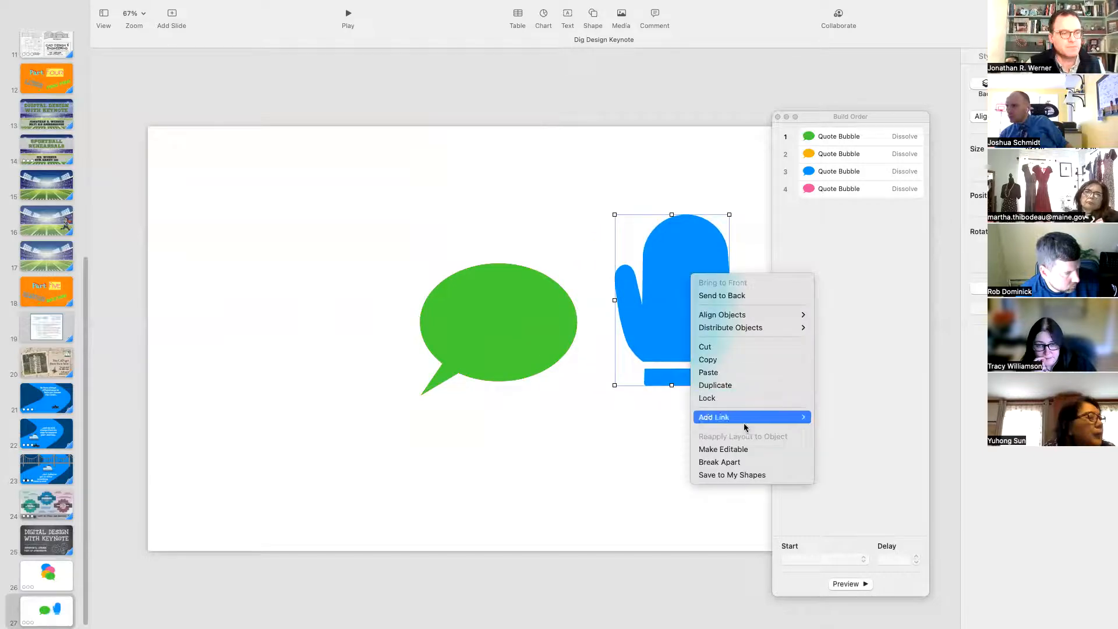
{"action": "left_click", "coordinate": [752, 464]}
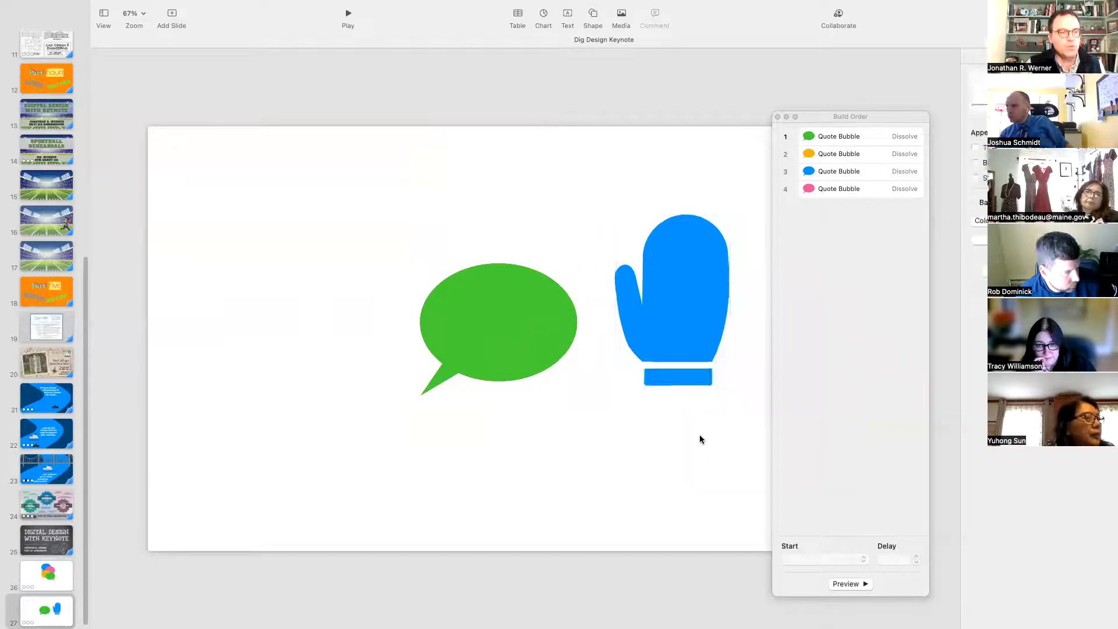
Make the hand piece of the mitten editable and pull its top point out toward the upper left
{"action": "left_click", "coordinate": [671, 304]}
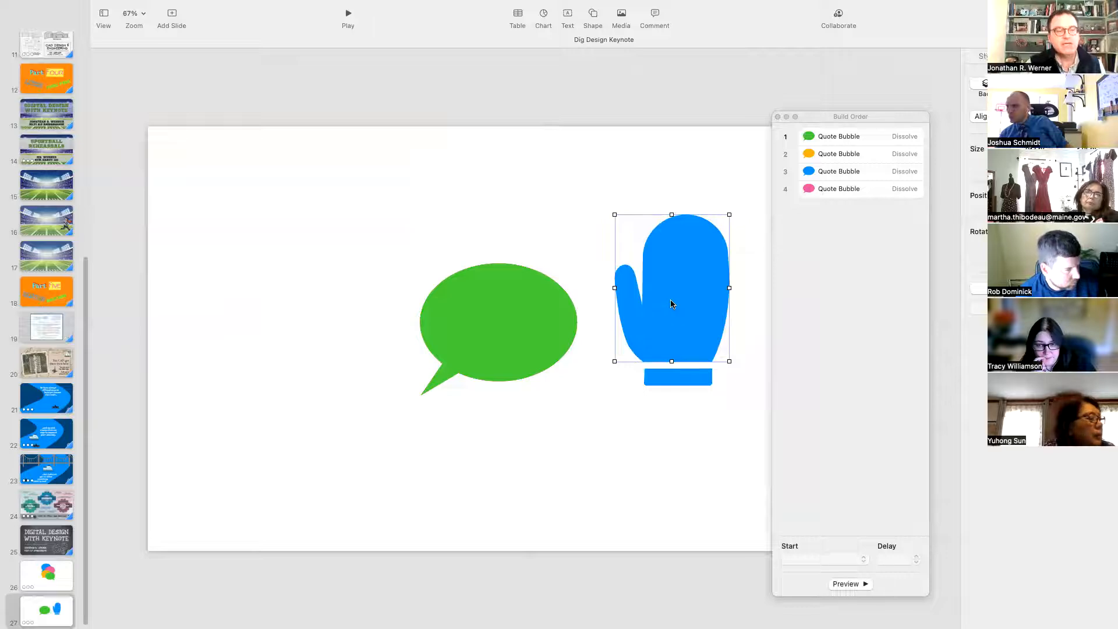
{"action": "right_click", "coordinate": [671, 304]}
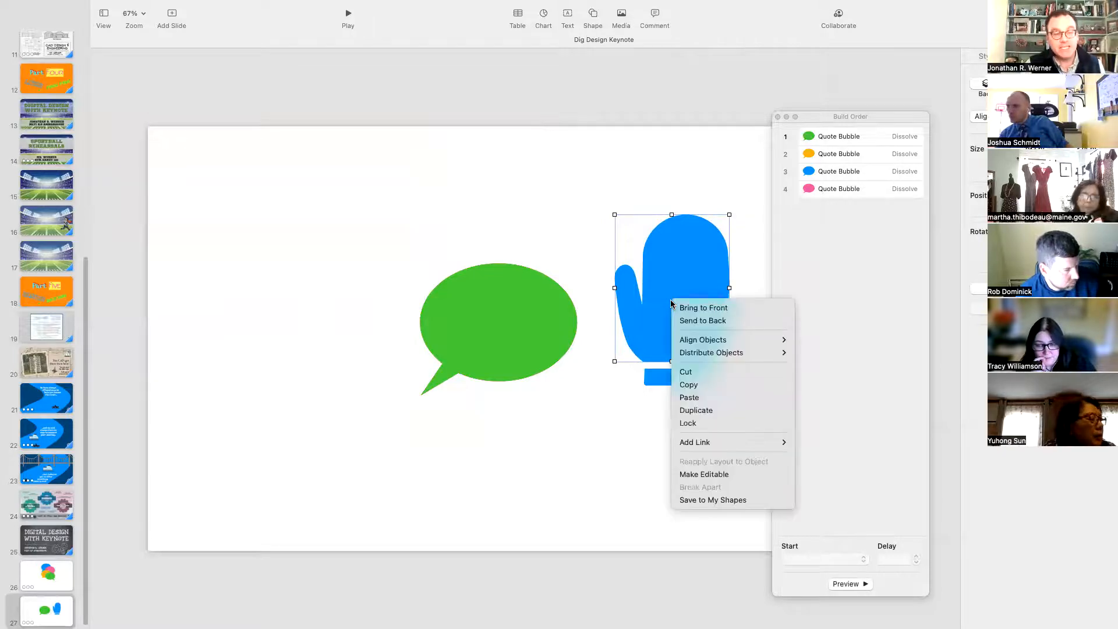
{"action": "left_click", "coordinate": [727, 479]}
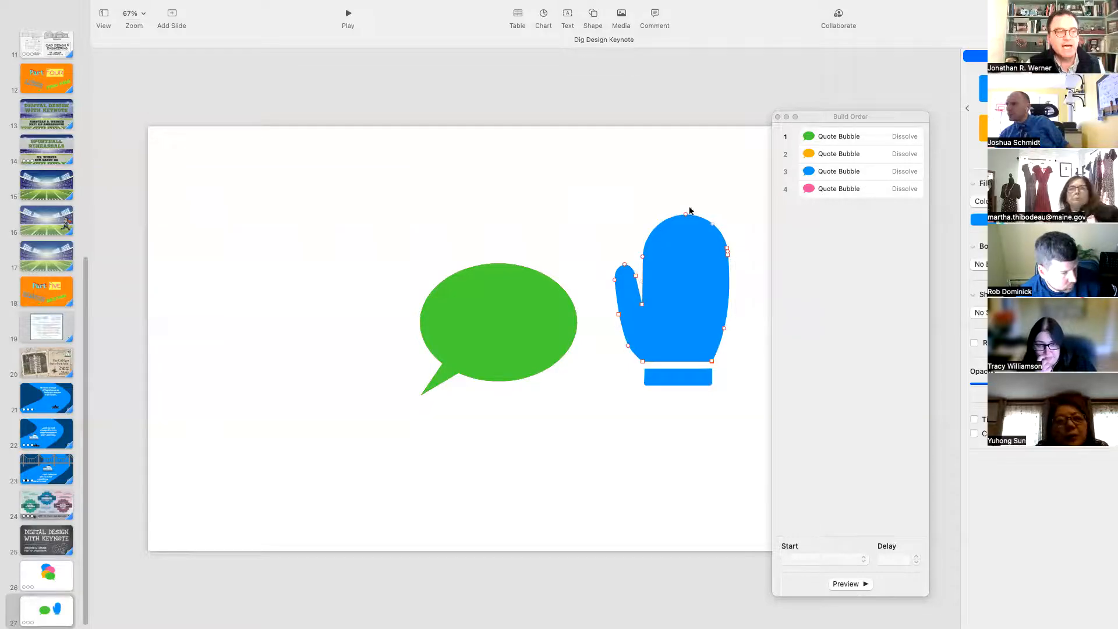
{"action": "left_click_drag", "start_coordinate": [690, 213], "coordinate": [574, 234]}
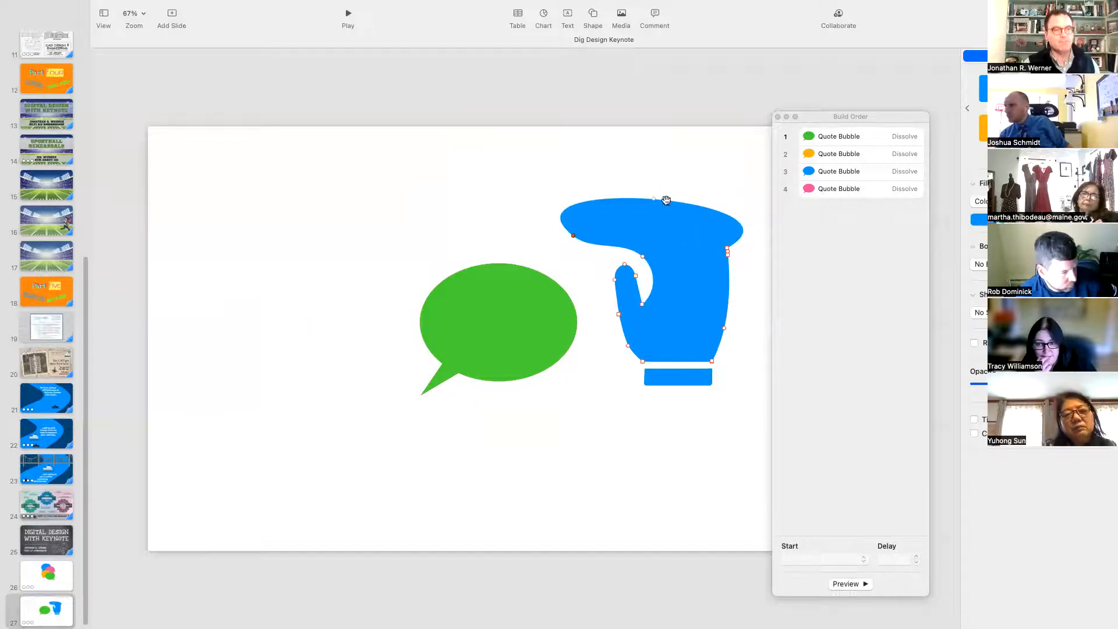
Delete the reshaped hand piece and the mitten's separate cuff
{"action": "left_click", "coordinate": [669, 294]}
{"action": "key", "text": "Delete"}
{"action": "left_click", "coordinate": [692, 384]}
{"action": "key", "text": "Delete"}
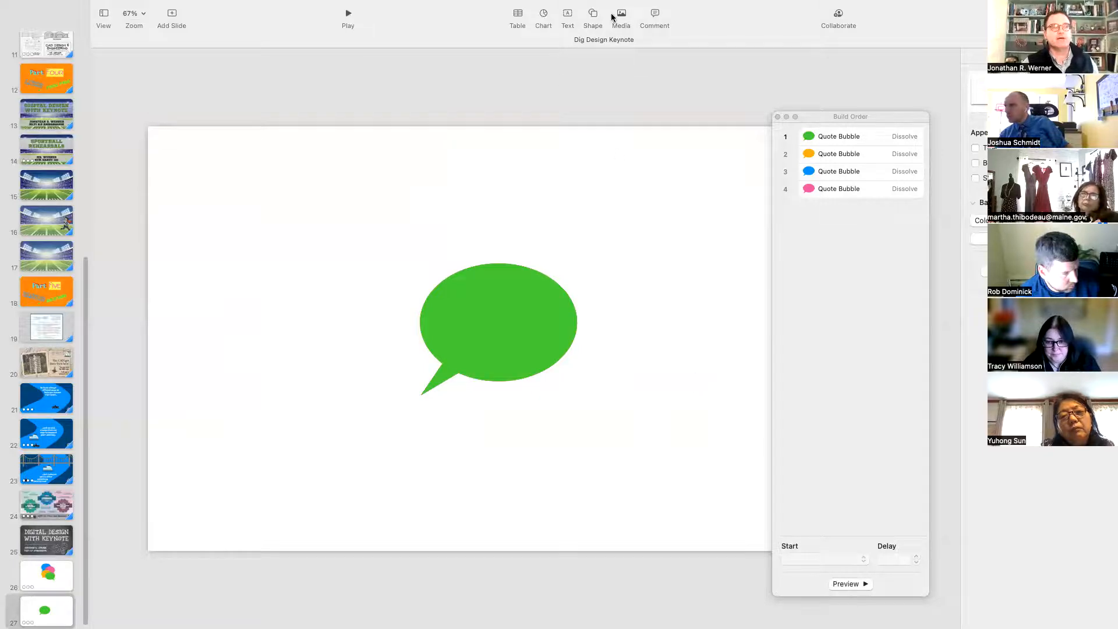
Insert a rubber duck from the Objects shapes, enlarge it beside the green bubble, and make it editable
{"action": "left_click", "coordinate": [593, 15]}
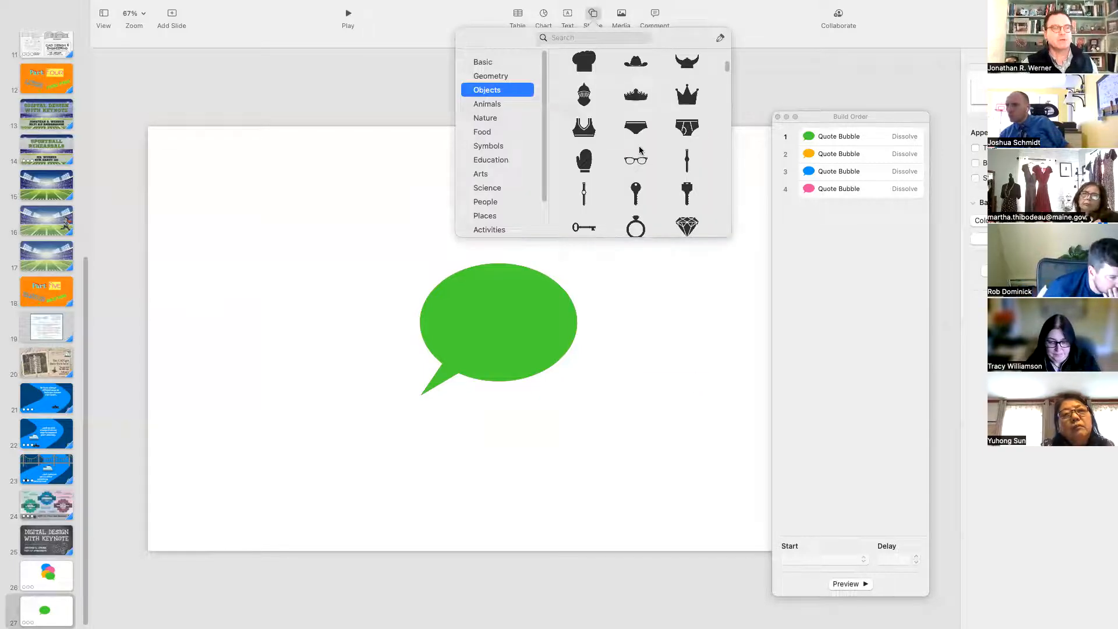
{"action": "scroll", "coordinate": [659, 188], "scroll_direction": "down", "scroll_amount": 5}
{"action": "scroll", "coordinate": [657, 188], "scroll_direction": "down", "scroll_amount": 1}
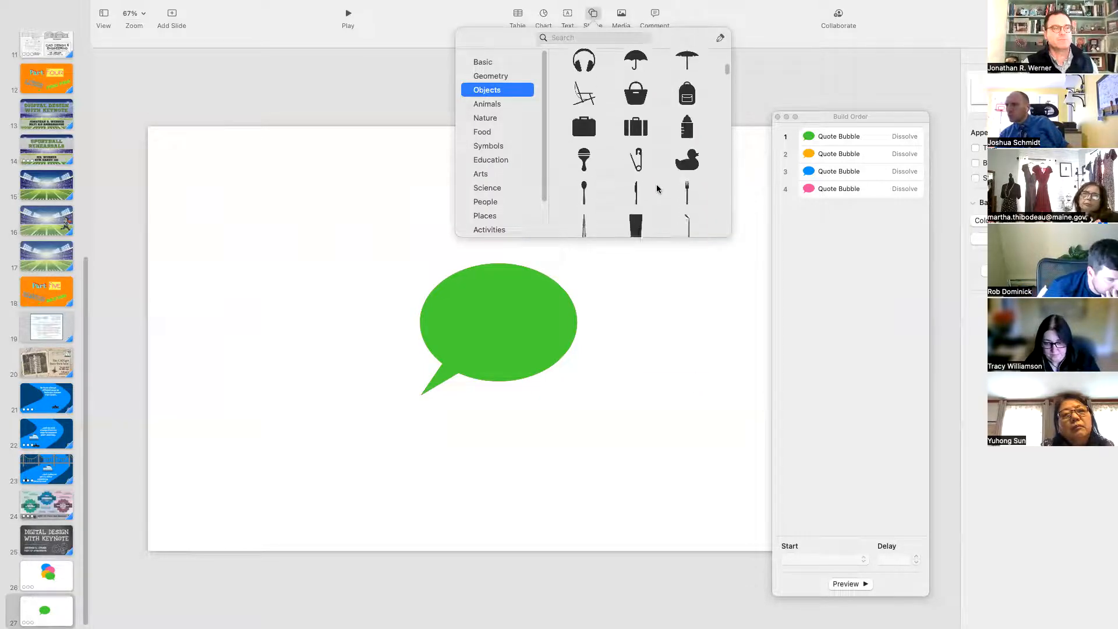
{"action": "left_click", "coordinate": [691, 166]}
{"action": "left_click_drag", "start_coordinate": [521, 357], "coordinate": [768, 396]}
{"action": "right_click", "coordinate": [732, 342]}
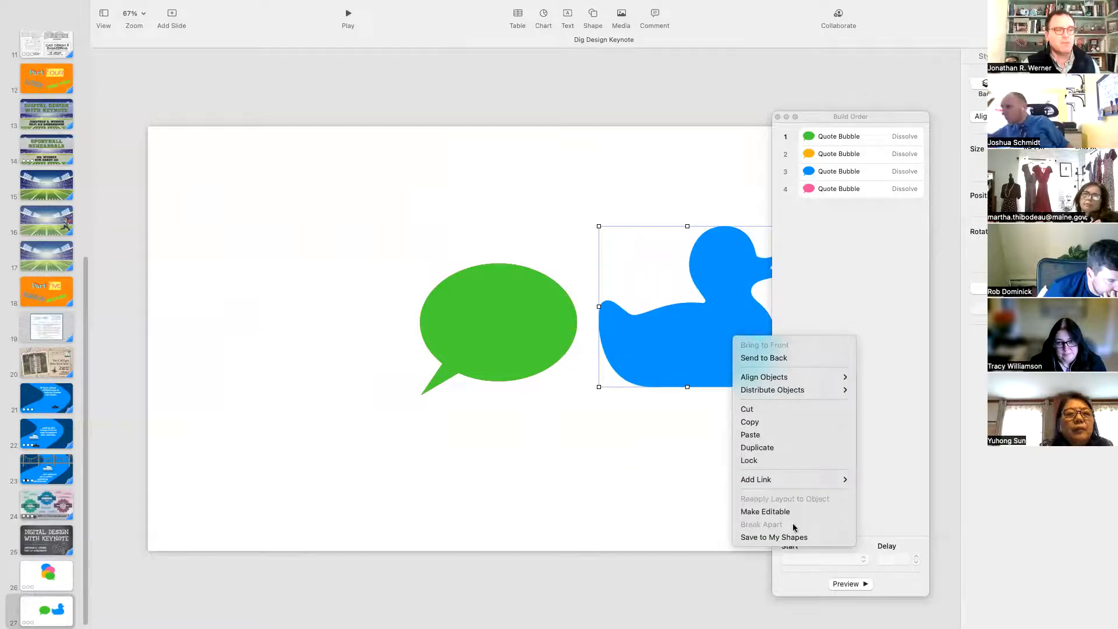
{"action": "left_click", "coordinate": [774, 512]}
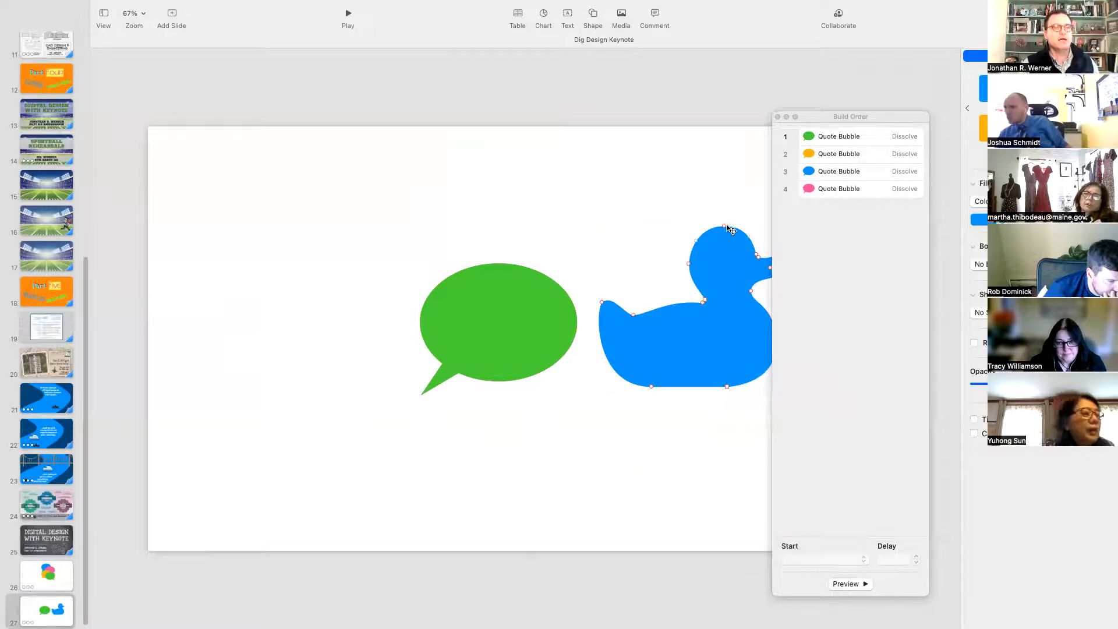
Try stretching the top of the duck's head upward, and delete the duck
{"action": "left_click_drag", "start_coordinate": [727, 228], "coordinate": [734, 180]}
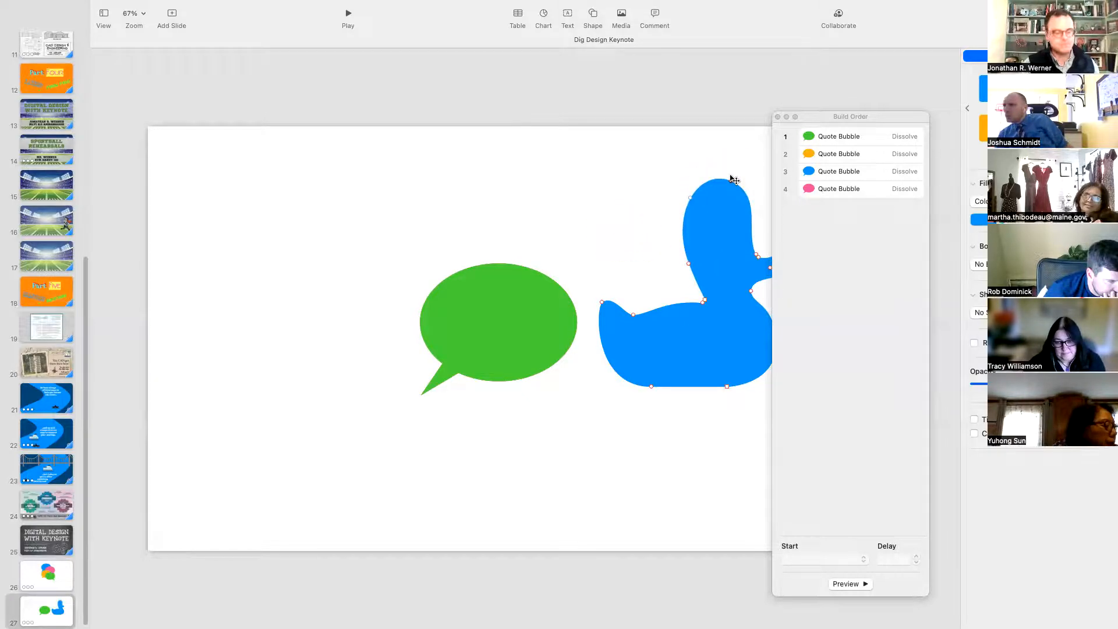
{"action": "key", "text": "super+z"}
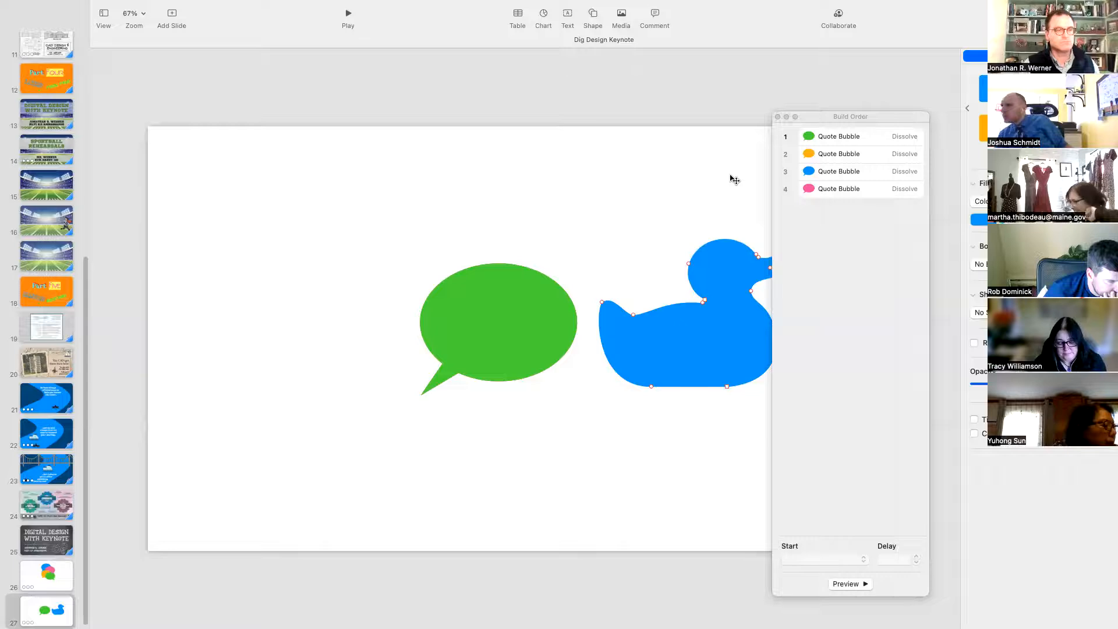
{"action": "left_click", "coordinate": [724, 316]}
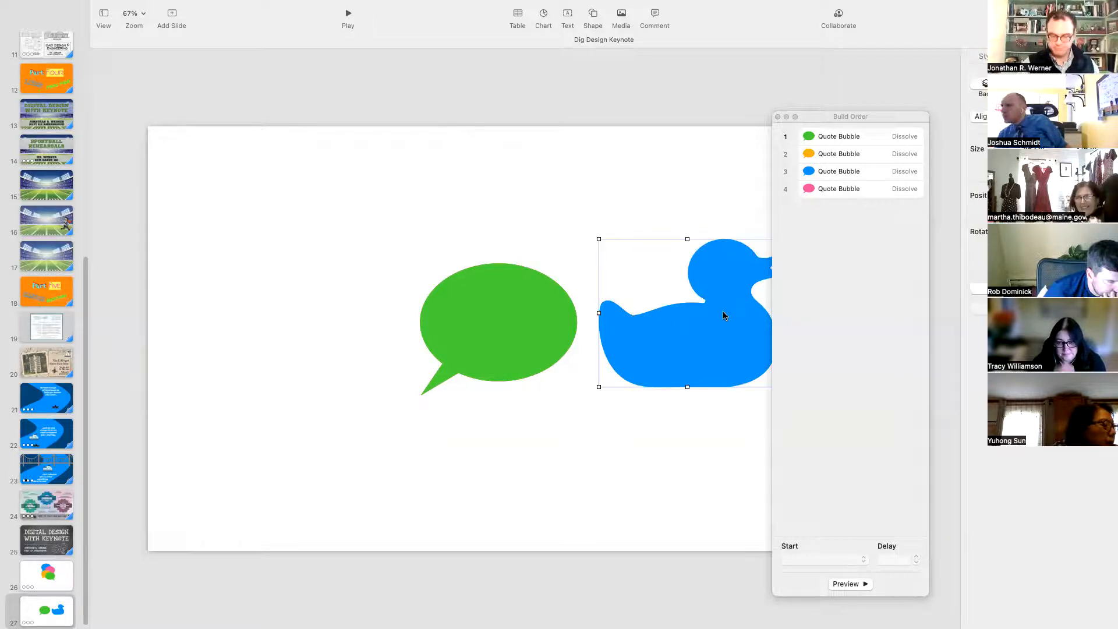
{"action": "key", "text": "Delete"}
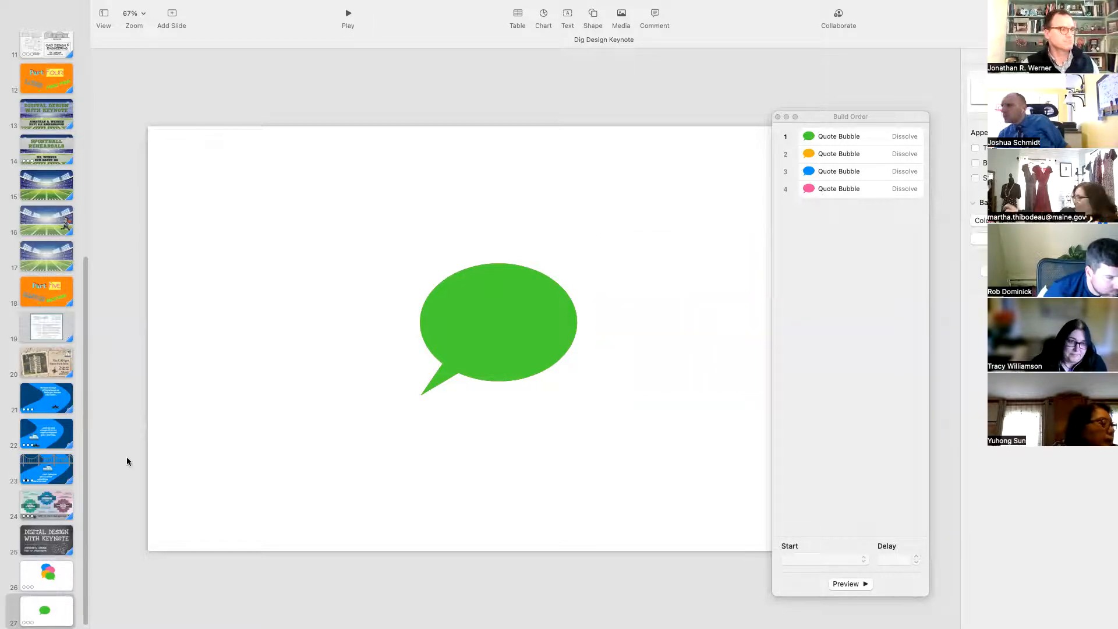
Go to slide 25, "Digital Design with Keynote", and close the Build Order window
{"action": "left_click", "coordinate": [50, 543]}
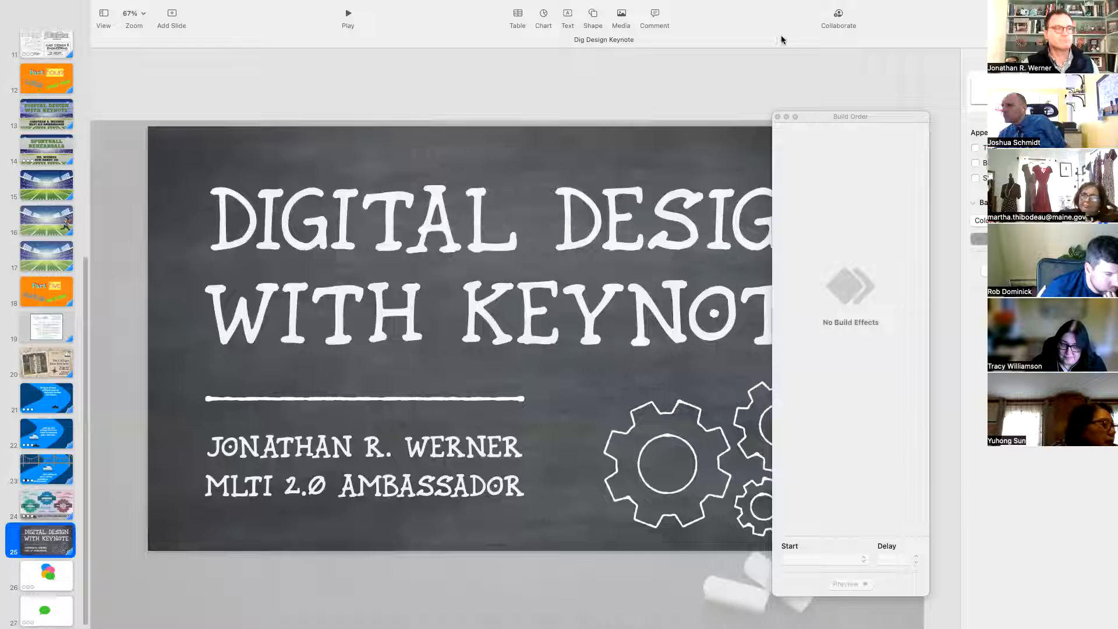
{"action": "left_click", "coordinate": [777, 118]}
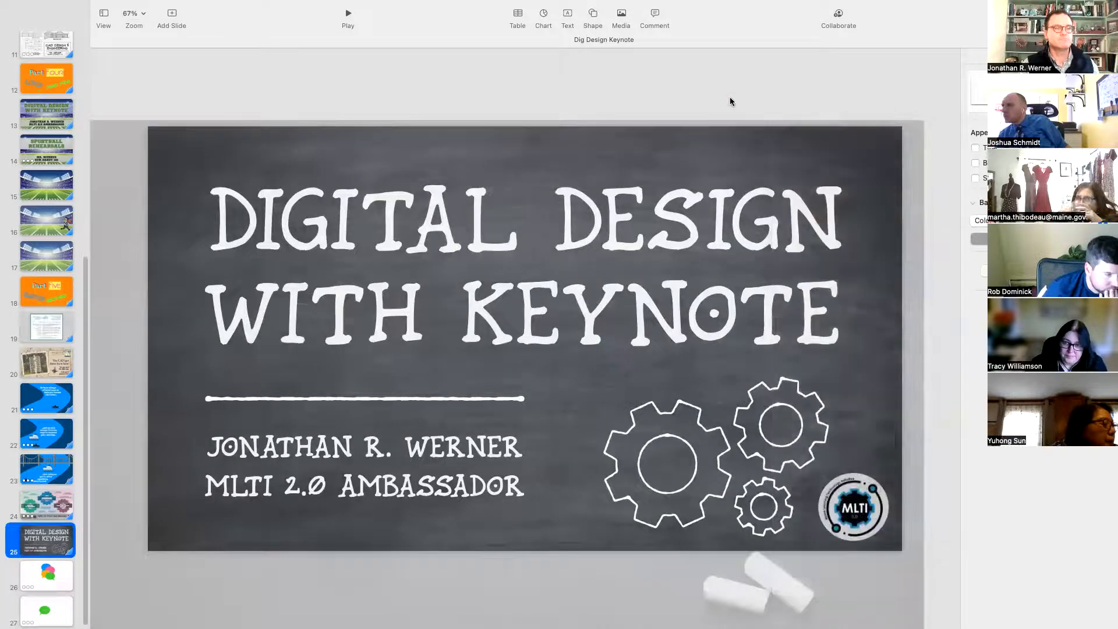